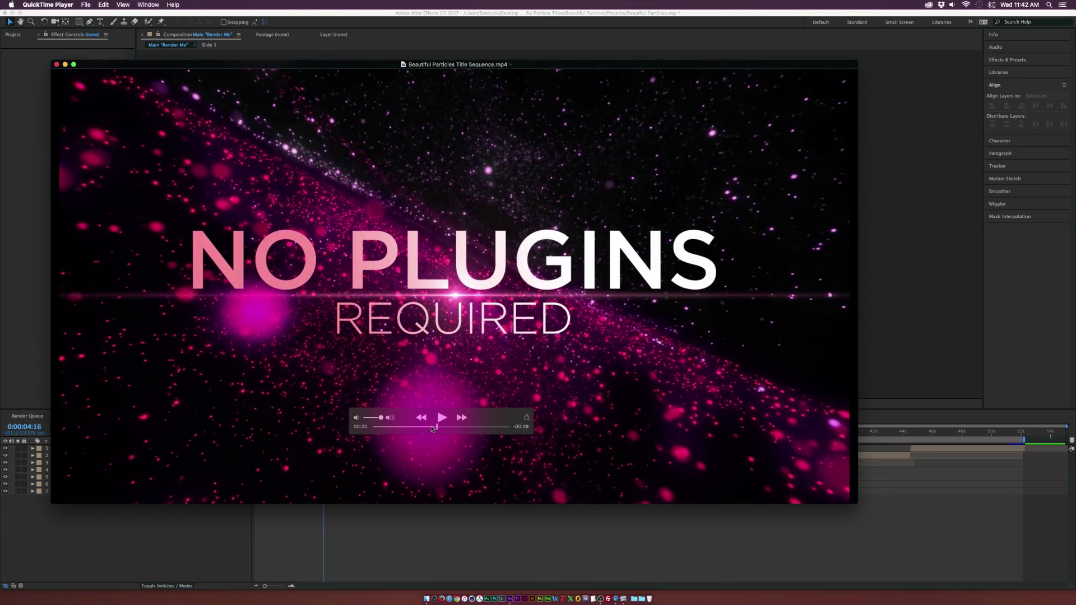
Skim the finished title sequence video, hide the player, and switch to the TUT composition in After Effects
{"action": "left_click_drag", "start_coordinate": [433, 428], "coordinate": [485, 429]}
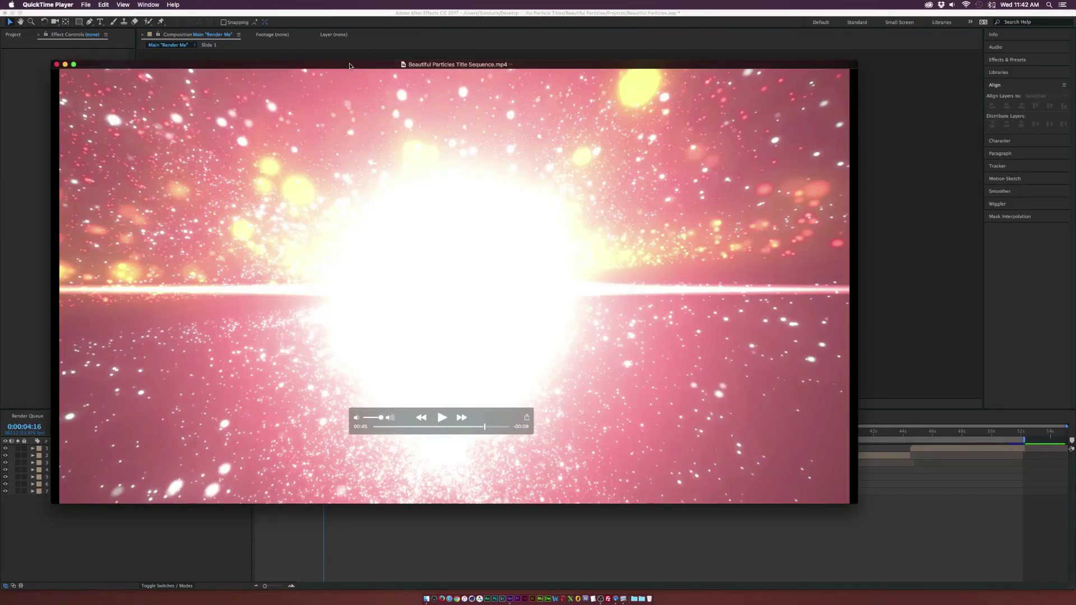
{"action": "left_click_drag", "start_coordinate": [349, 63], "coordinate": [70, 92]}
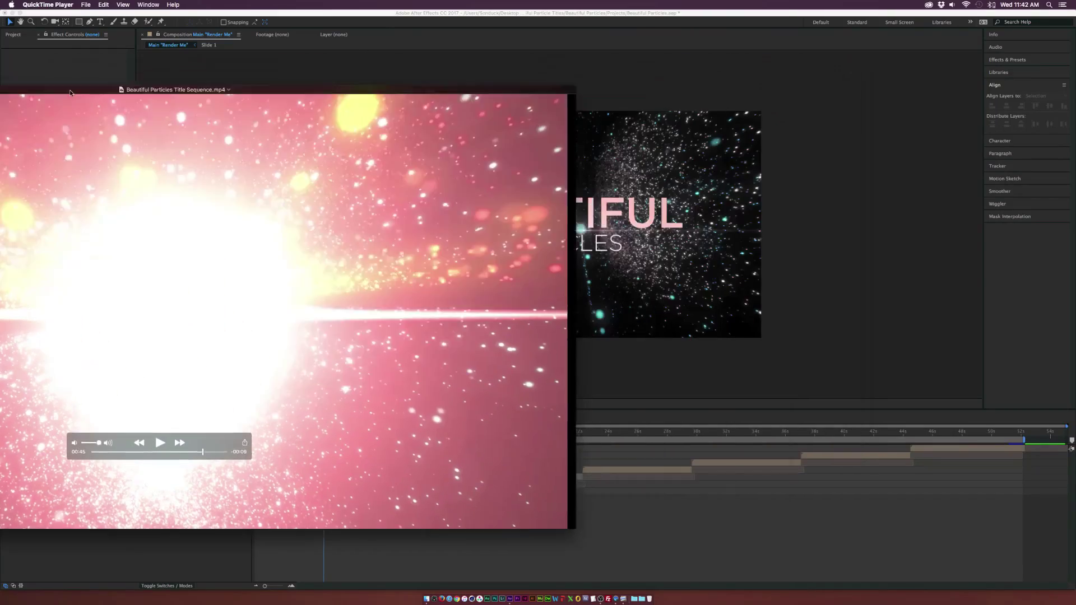
{"action": "key", "text": "super+h"}
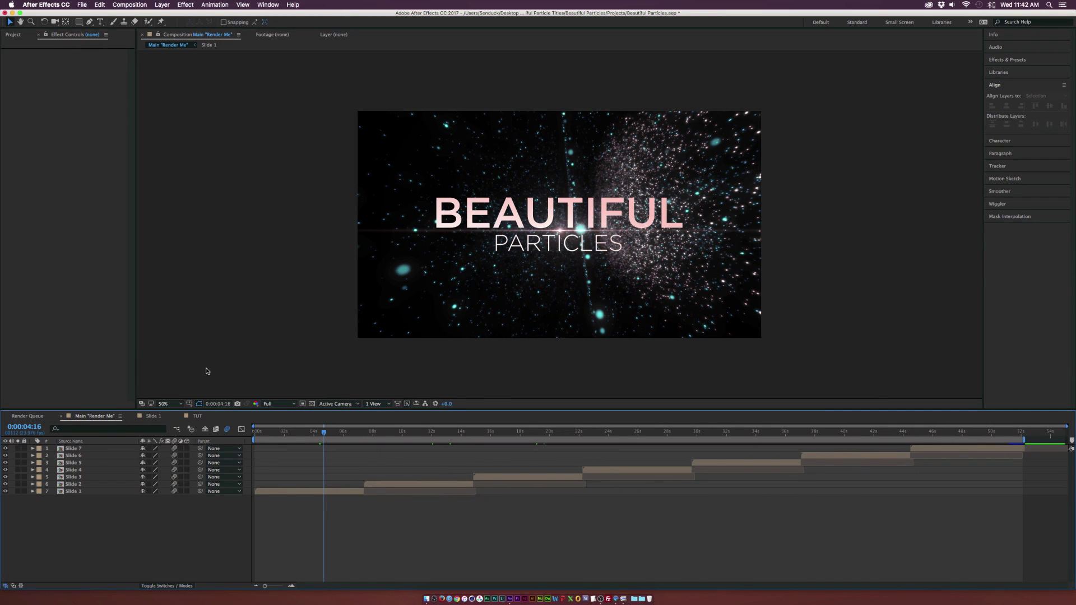
{"action": "left_click", "coordinate": [196, 416]}
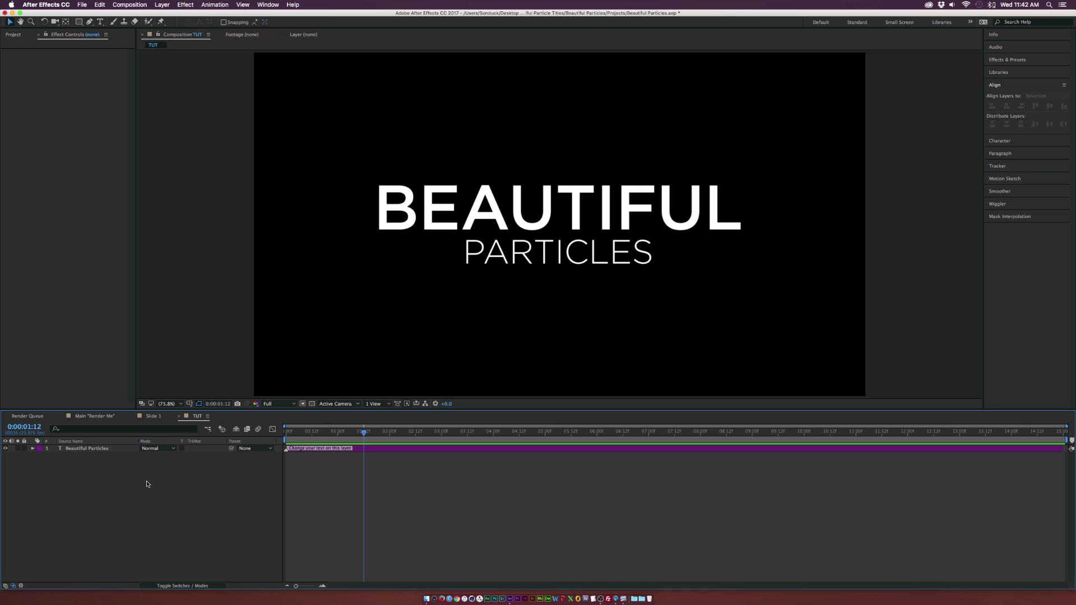
Examine the Beautiful Particles text layer in the TUT composition and leave it deselected
{"action": "left_click", "coordinate": [86, 449]}
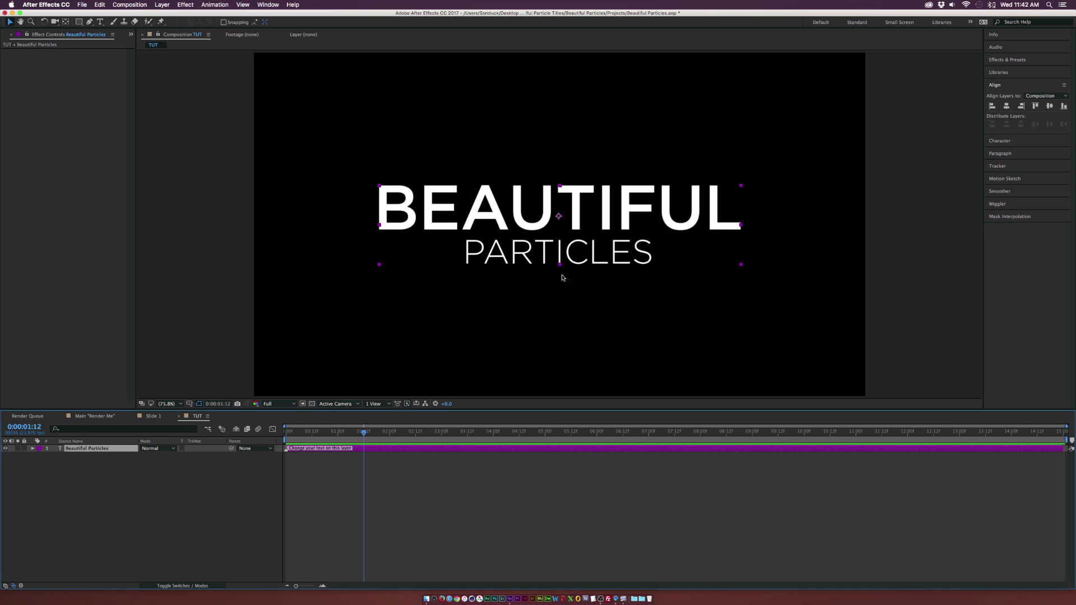
{"action": "left_click", "coordinate": [150, 486]}
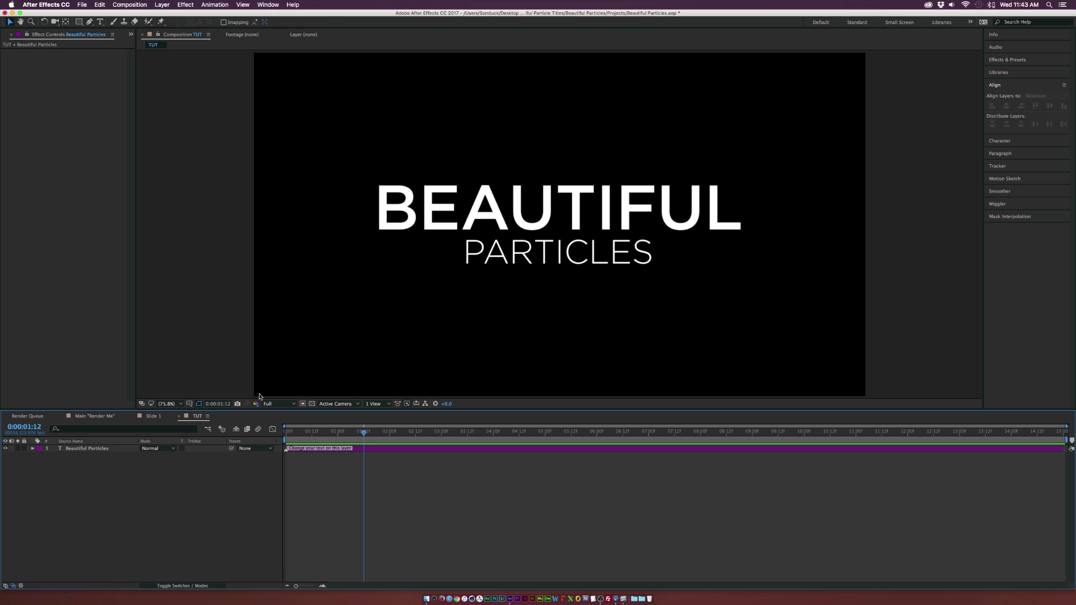
{"action": "left_click", "coordinate": [505, 218]}
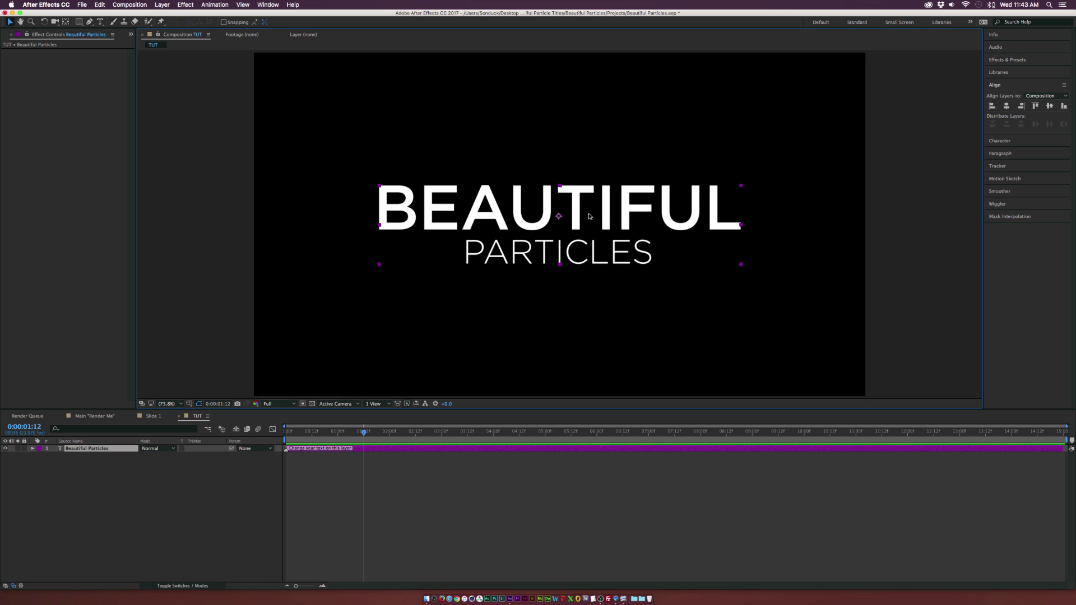
{"action": "left_click", "coordinate": [206, 469]}
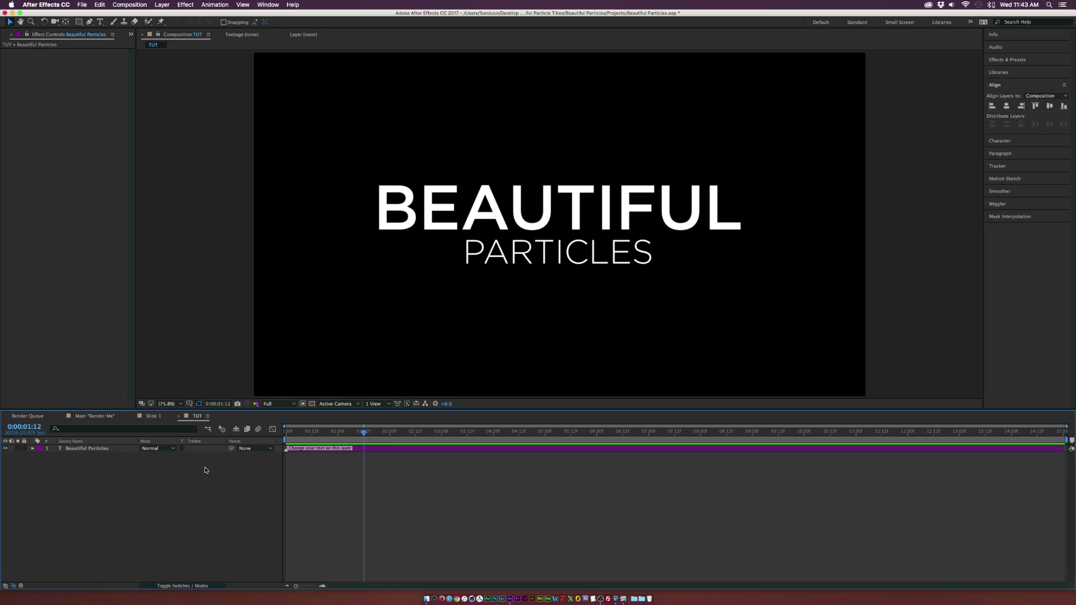
Create a black 1920 x 1080 px solid layer named Form in the TUT composition
{"action": "left_click", "coordinate": [160, 4]}
{"action": "mouse_move", "coordinate": [174, 24]}
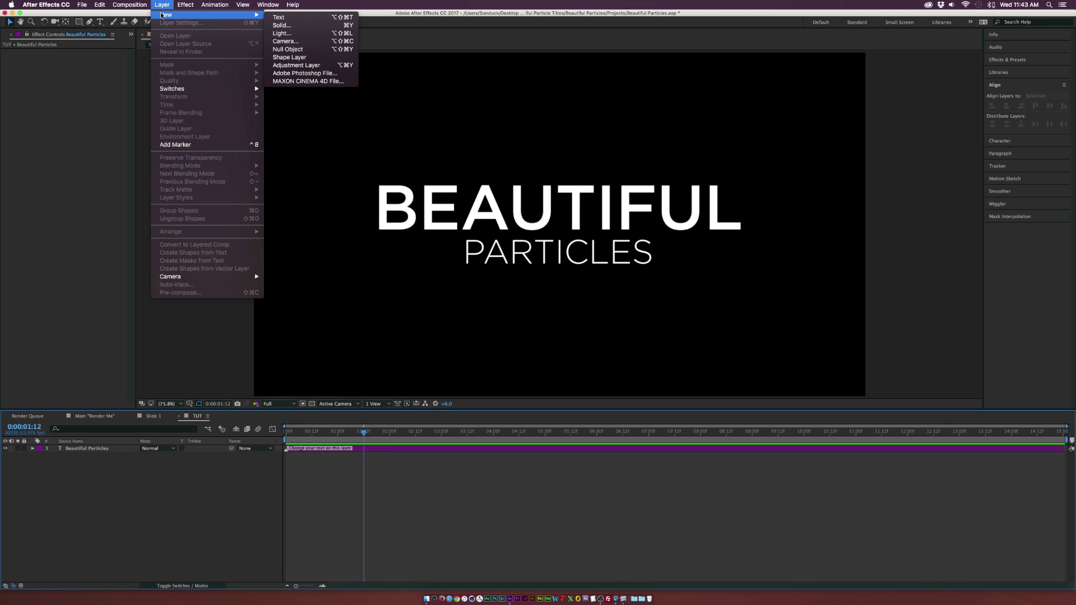
{"action": "left_click", "coordinate": [276, 28]}
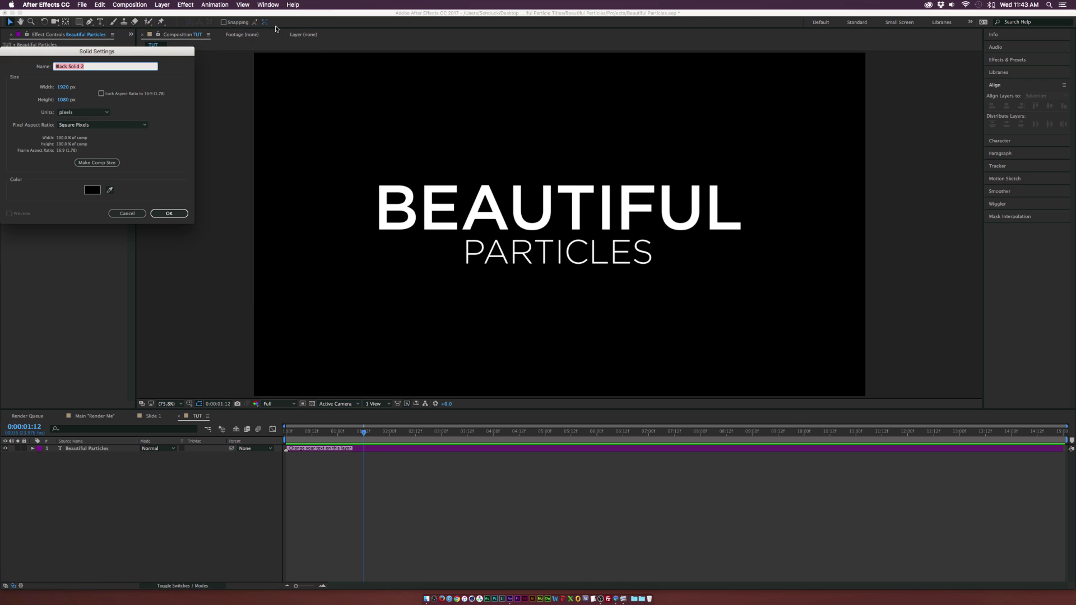
{"action": "type", "text": "Form"}
{"action": "key", "text": "Return"}
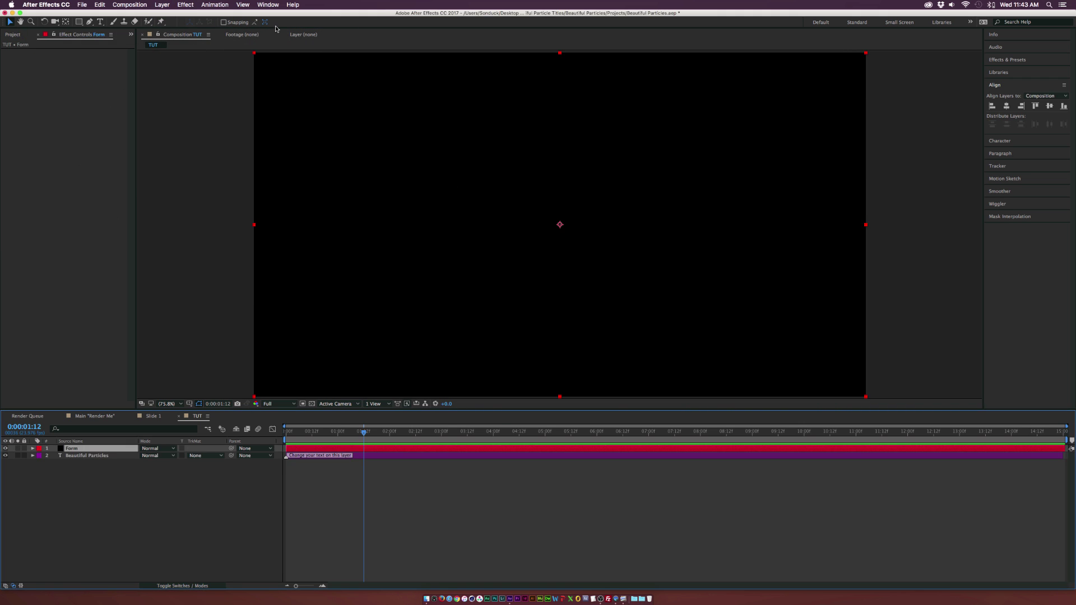
Add a two-node 50mm camera with depth of field enabled to the composition
{"action": "left_click", "coordinate": [171, 4]}
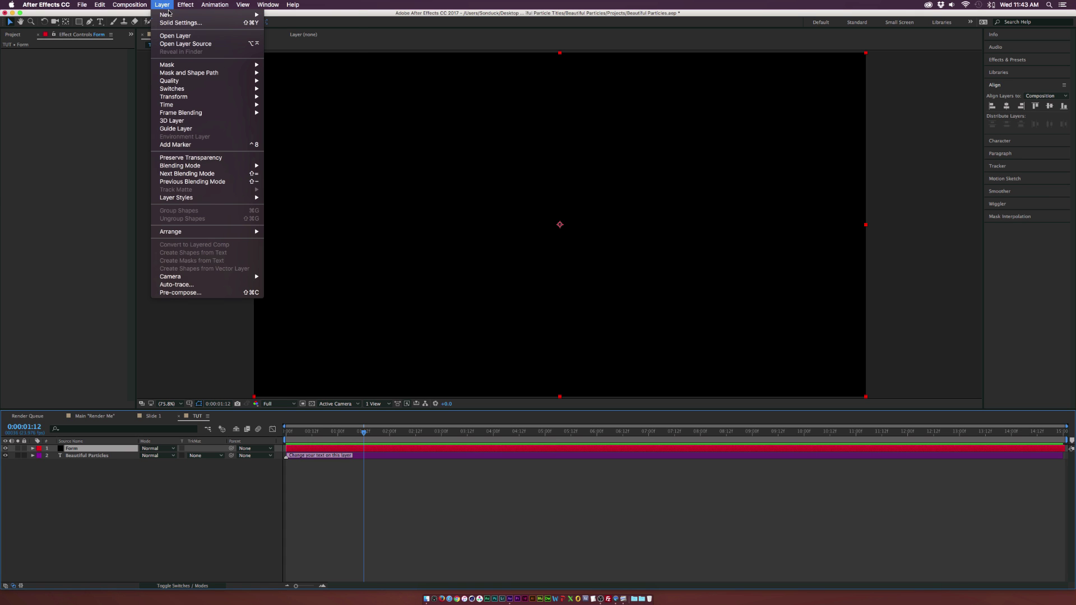
{"action": "mouse_move", "coordinate": [168, 15]}
{"action": "left_click", "coordinate": [294, 42]}
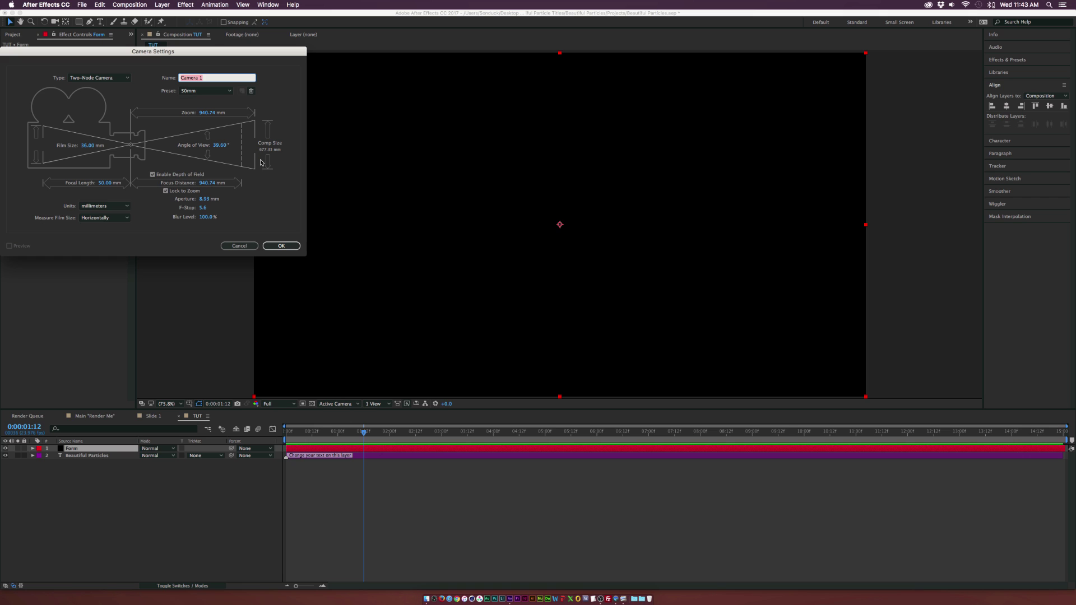
{"action": "left_click", "coordinate": [282, 246]}
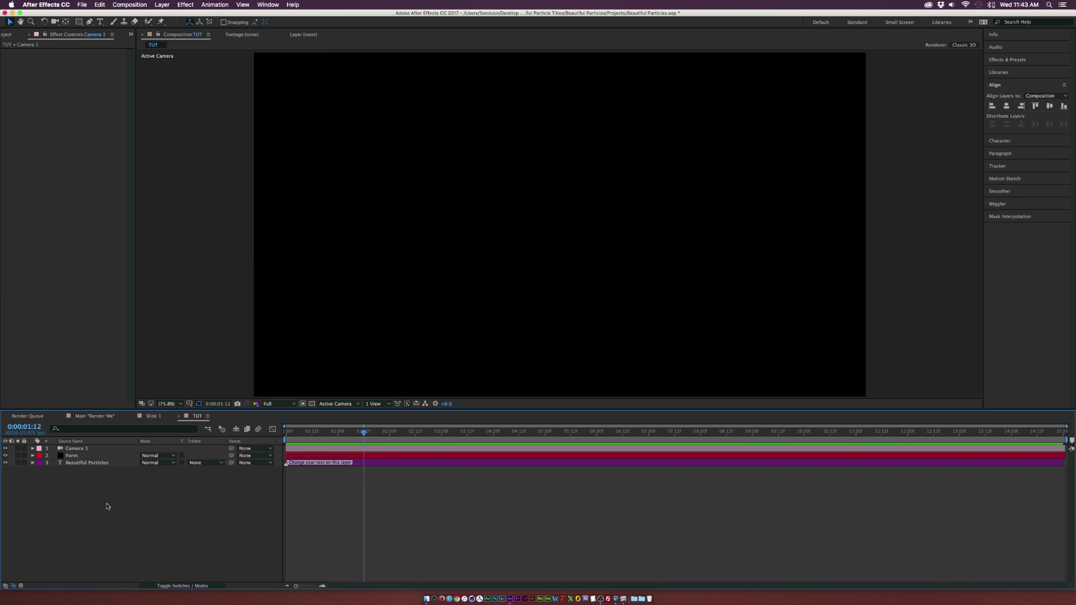
Apply the Trapcode Form effect to the Form solid
{"action": "left_click", "coordinate": [64, 458]}
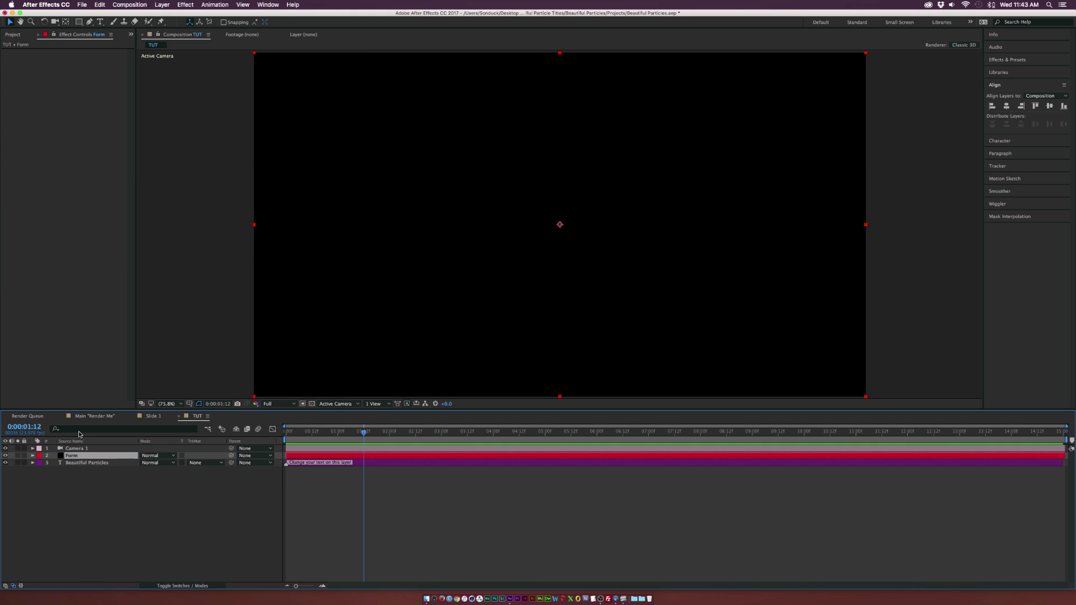
{"action": "left_click", "coordinate": [185, 5]}
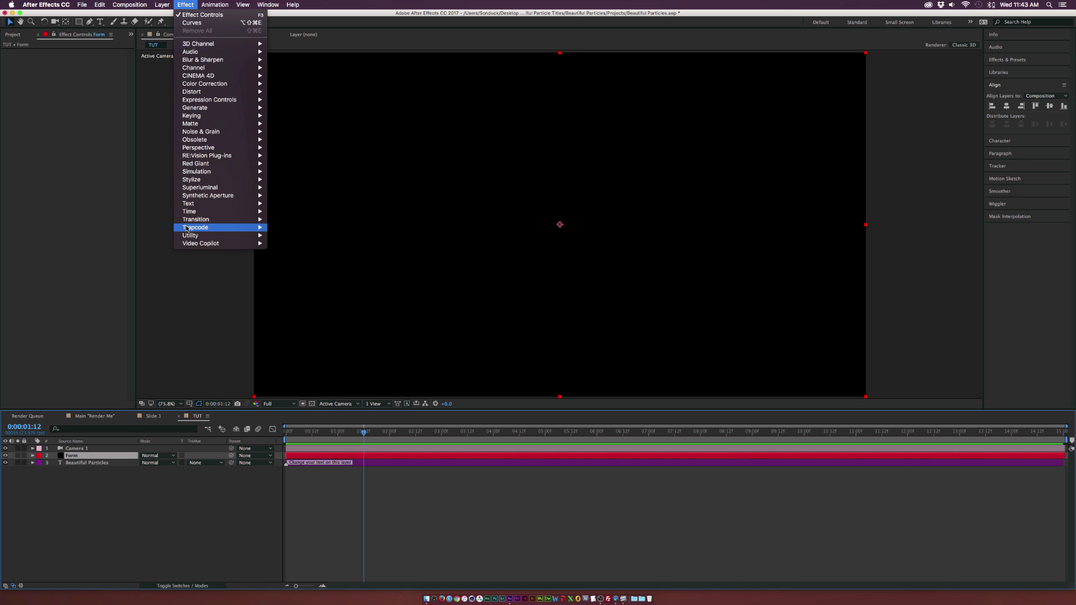
{"action": "left_click", "coordinate": [283, 228]}
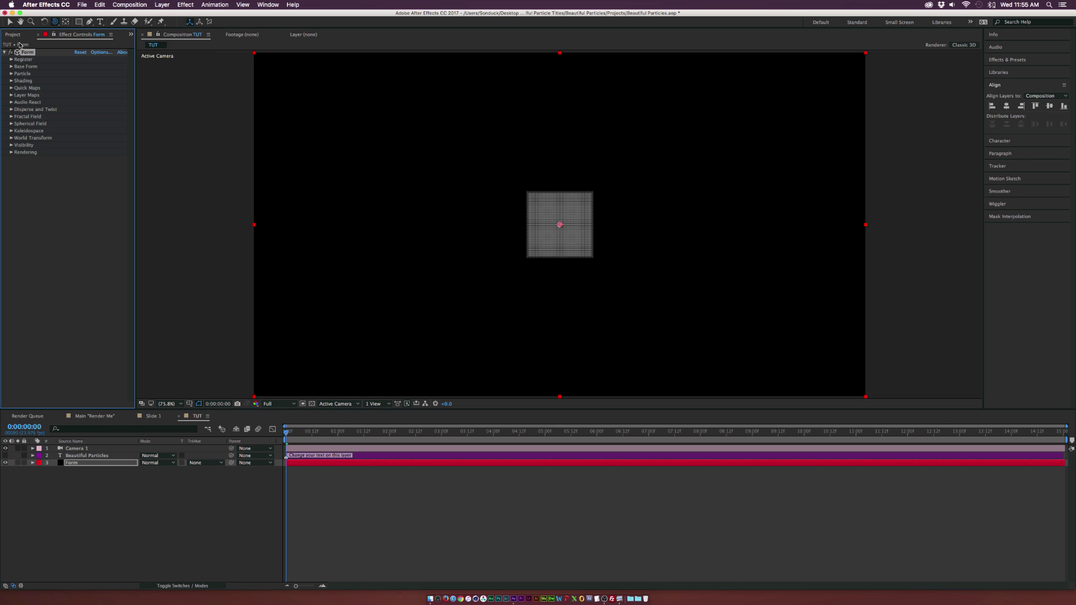
Orbit the composition's camera so the particle grid is seen at an angle
{"action": "left_click", "coordinate": [55, 24]}
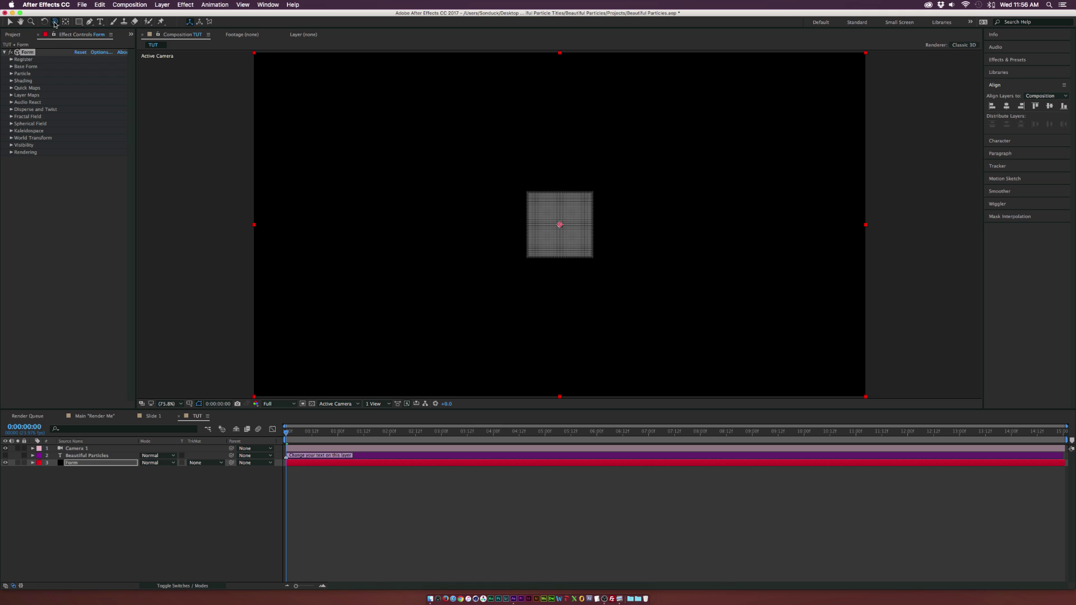
{"action": "left_click_drag", "start_coordinate": [516, 261], "coordinate": [440, 277]}
{"action": "left_click", "coordinate": [108, 90]}
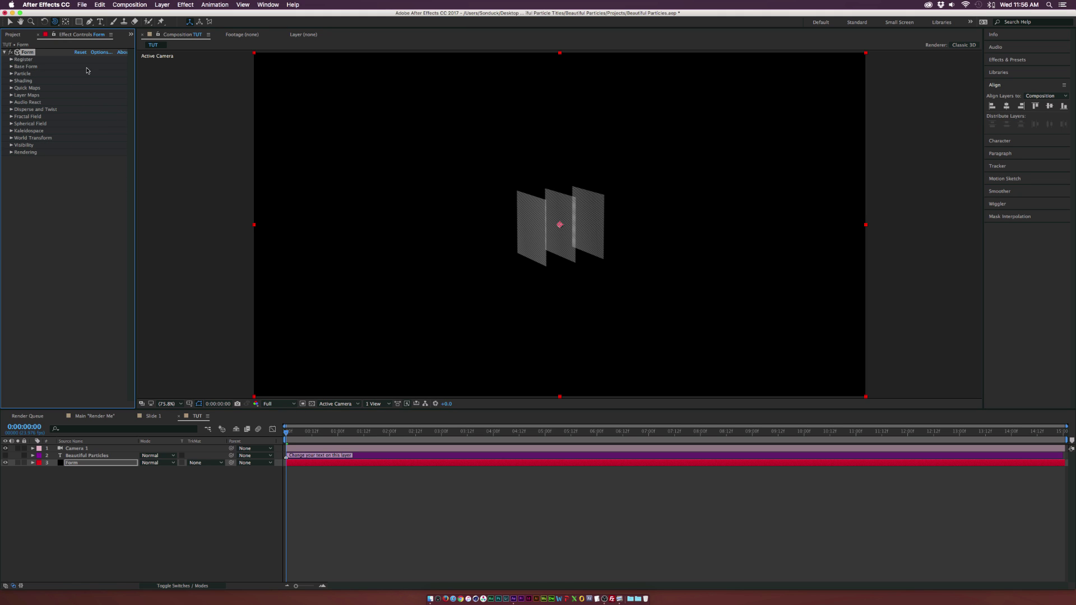
Set the Form effect's Base Form size to 1400 in X, 1080 in Y and 0 in Z
{"action": "left_click", "coordinate": [11, 66]}
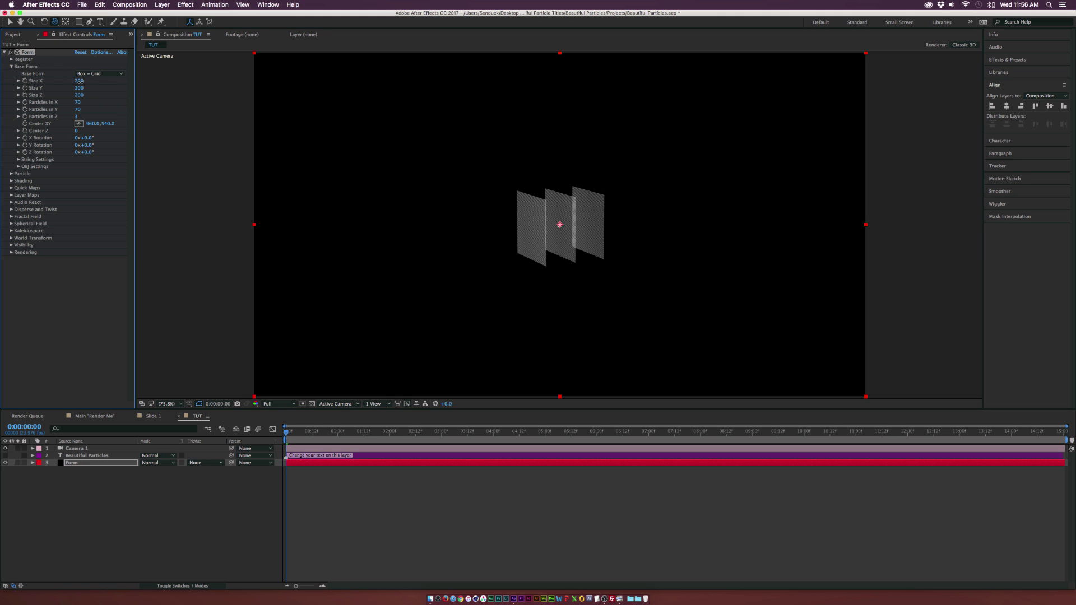
{"action": "left_click", "coordinate": [82, 81]}
{"action": "type", "text": "1400"}
{"action": "key", "text": "Tab"}
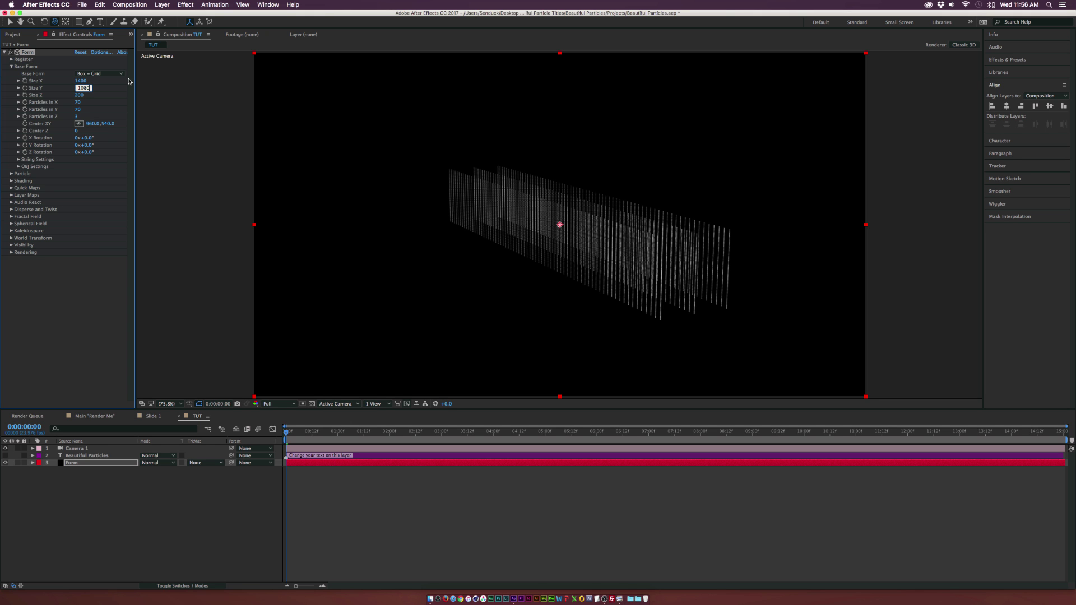
{"action": "type", "text": "1080"}
{"action": "left_click", "coordinate": [76, 343]}
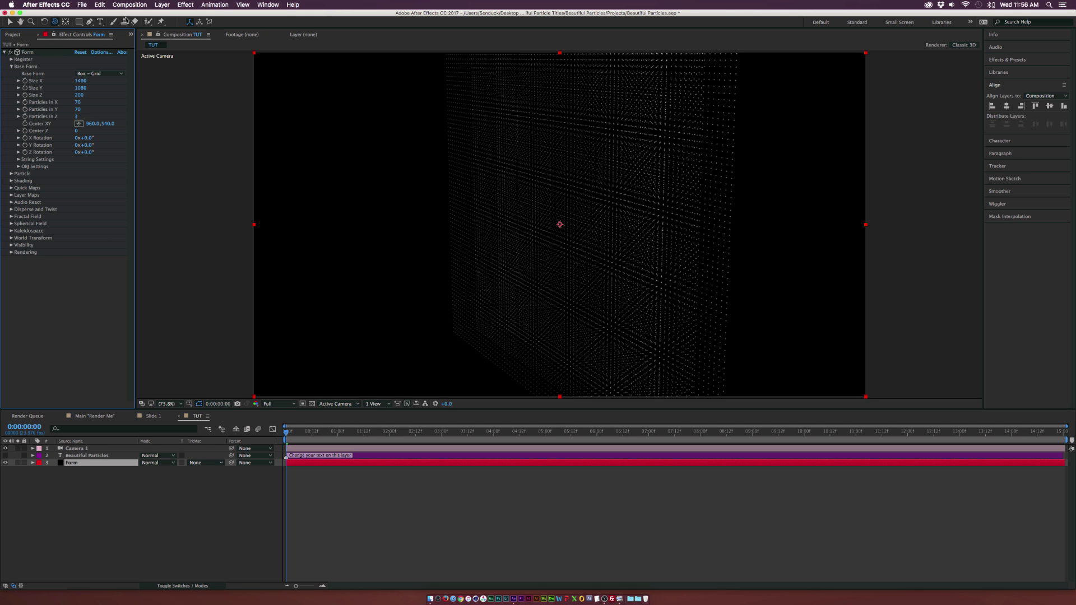
{"action": "left_click", "coordinate": [78, 95]}
{"action": "type", "text": "0"}
{"action": "key", "text": "Return"}
Set the base form's particle counts to 140 in X, 140 in Y and 1 in Z
{"action": "left_click", "coordinate": [77, 102]}
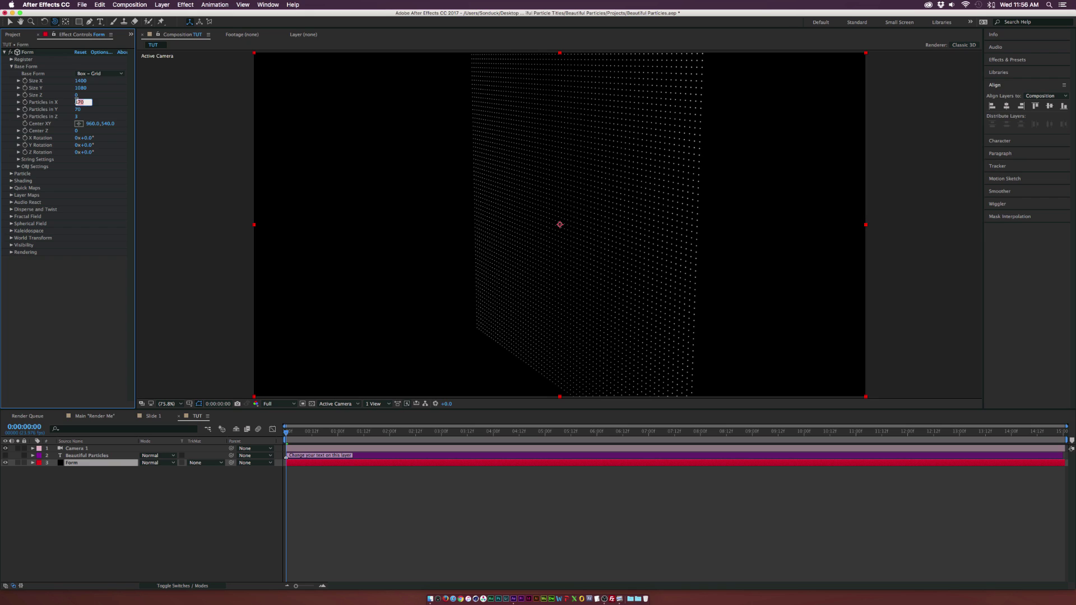
{"action": "type", "text": "140"}
{"action": "key", "text": "Return"}
{"action": "left_click", "coordinate": [78, 109]}
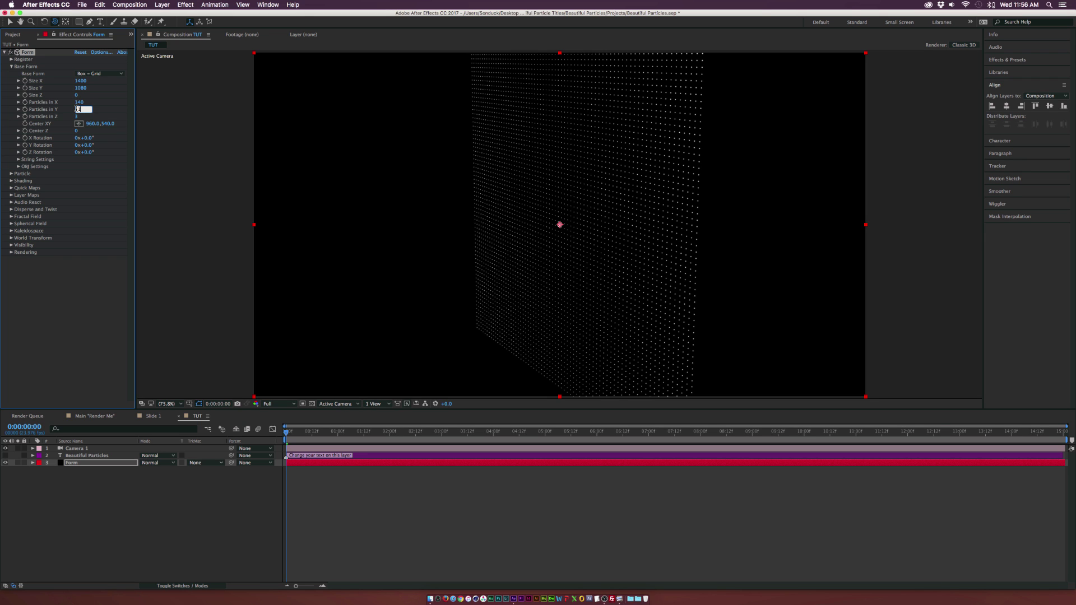
{"action": "type", "text": "140"}
{"action": "key", "text": "Return"}
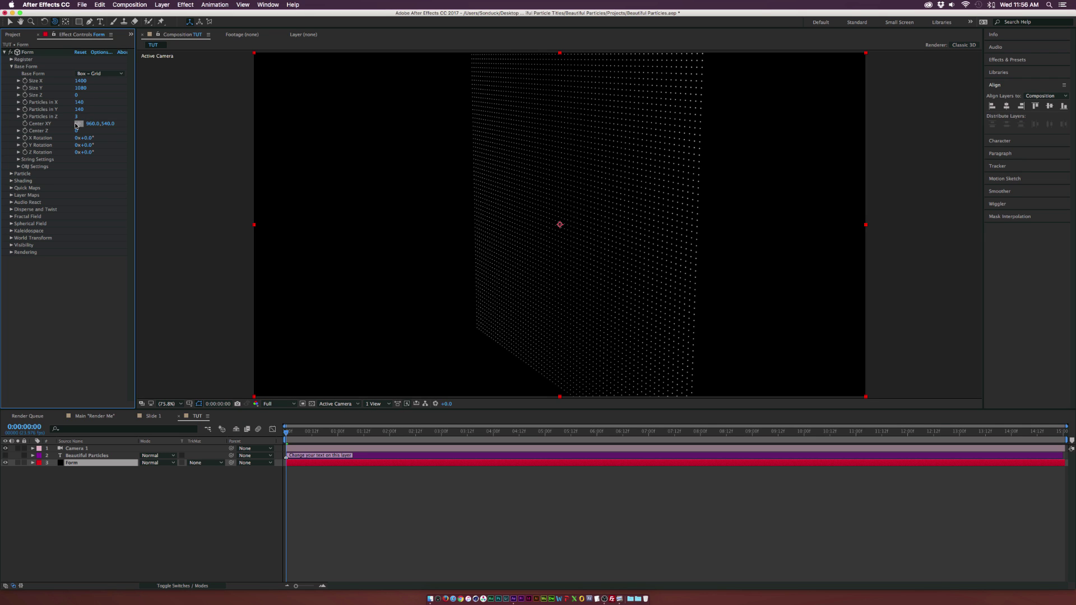
{"action": "left_click", "coordinate": [78, 117]}
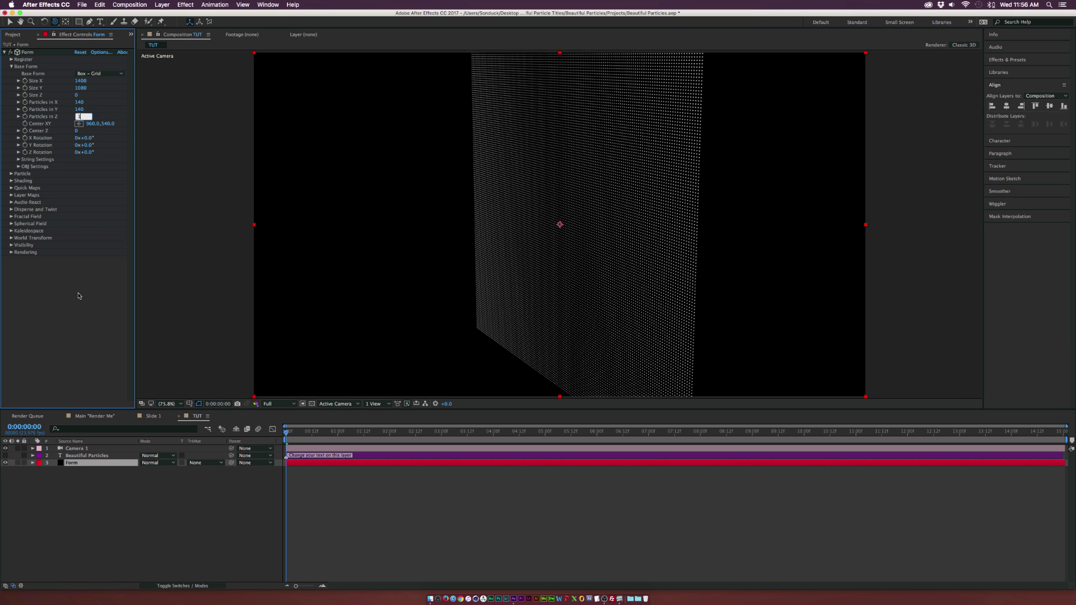
{"action": "type", "text": "1"}
{"action": "key", "text": "Return"}
{"action": "mouse_move", "coordinate": [630, 259]}
{"action": "left_mouse_down"}
{"action": "mouse_move", "coordinate": [584, 247]}
{"action": "mouse_move", "coordinate": [630, 247]}
{"action": "left_mouse_up"}
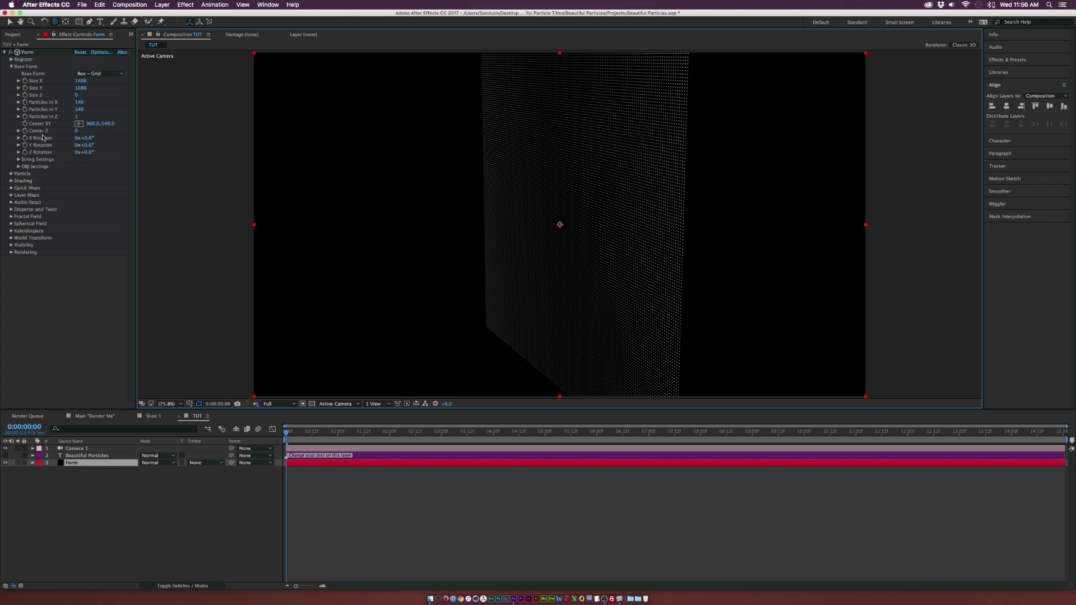
Rotate the base form to -97° in X, -10° in Y and 40° in Z
{"action": "left_click", "coordinate": [85, 138]}
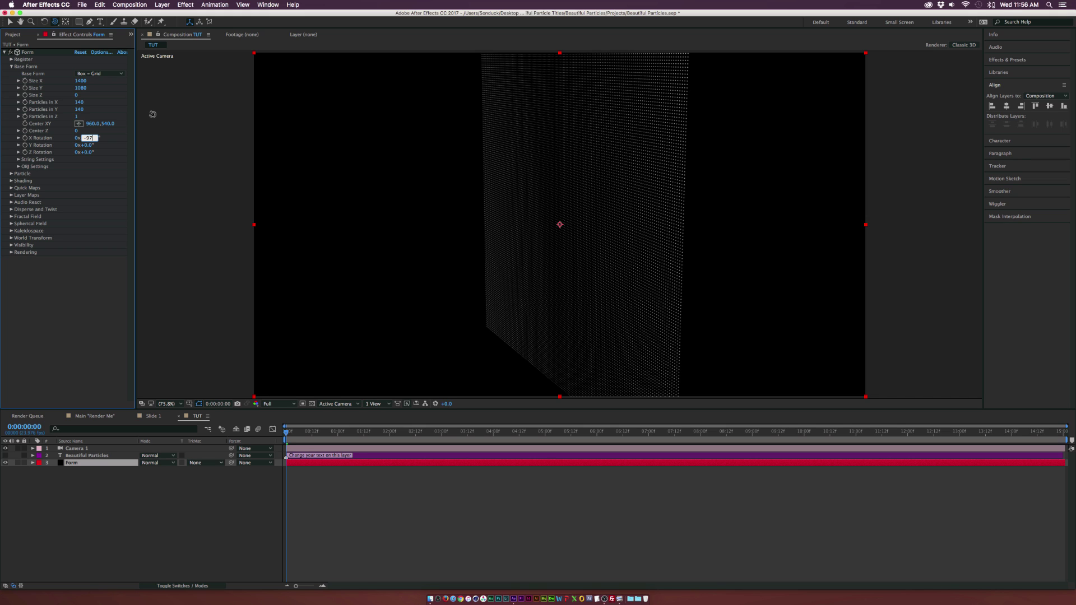
{"action": "key", "text": "Return"}
{"action": "left_click", "coordinate": [86, 146]}
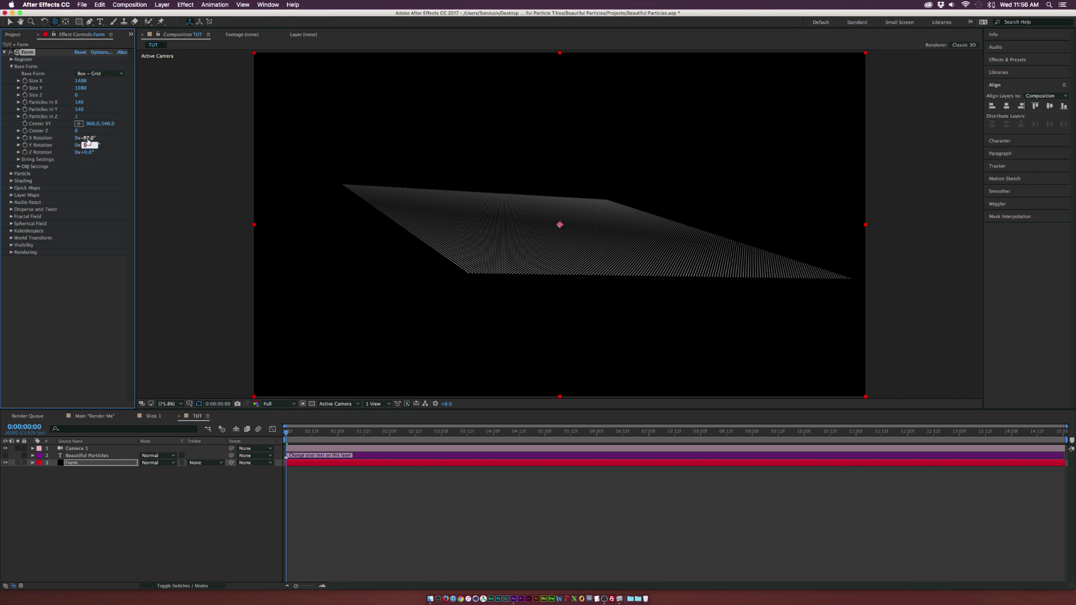
{"action": "type", "text": "-10"}
{"action": "left_click", "coordinate": [86, 152]}
{"action": "type", "text": "40"}
{"action": "key", "text": "Return"}
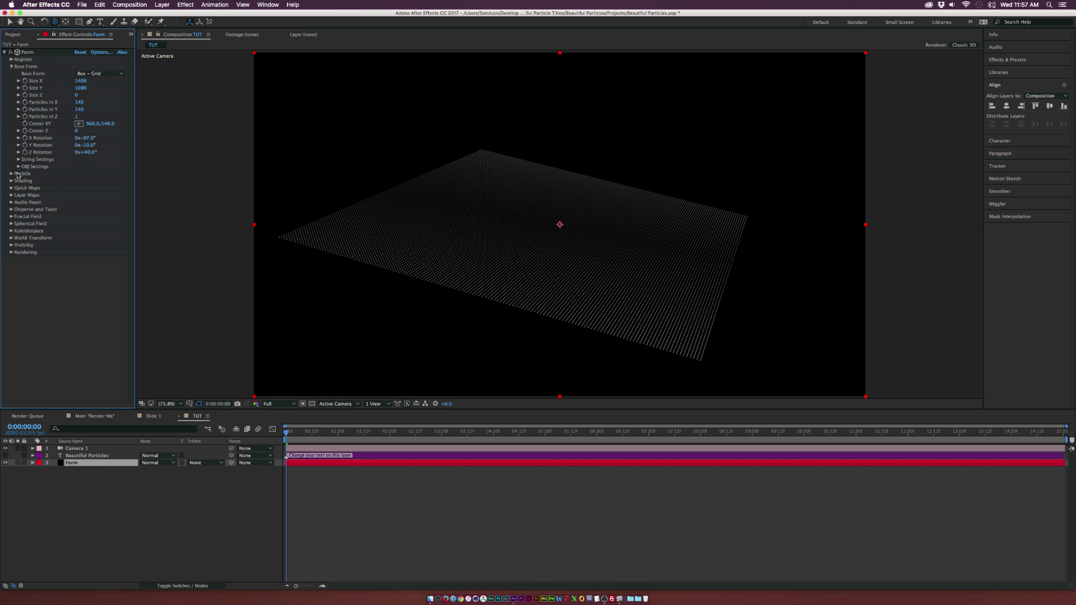
Set the particles' Sphere Feather to 0 and their color to cyan 41D6FF
{"action": "left_click", "coordinate": [12, 174]}
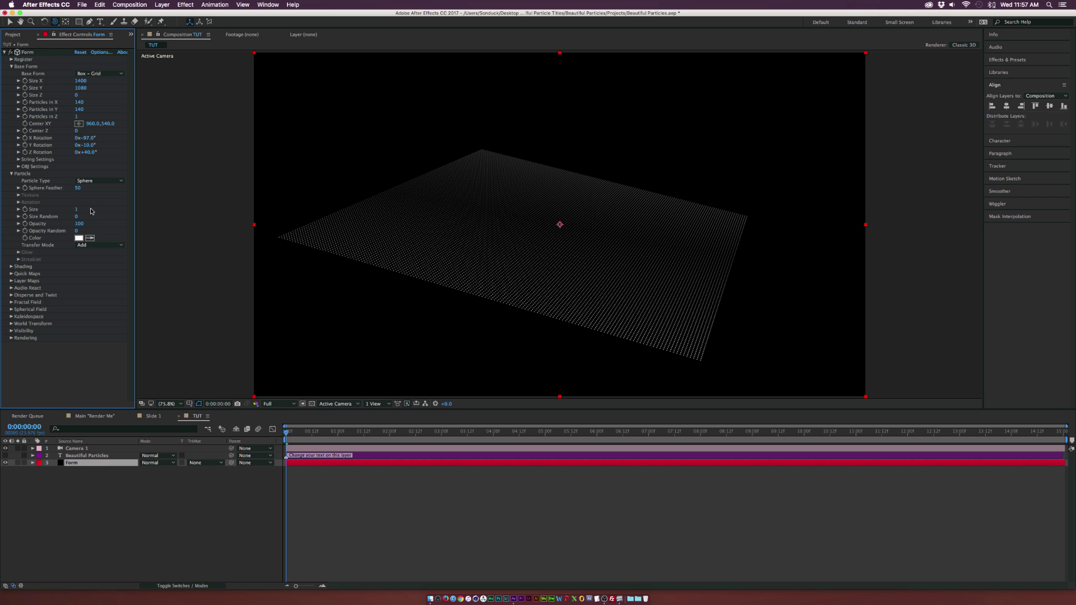
{"action": "left_click", "coordinate": [18, 188]}
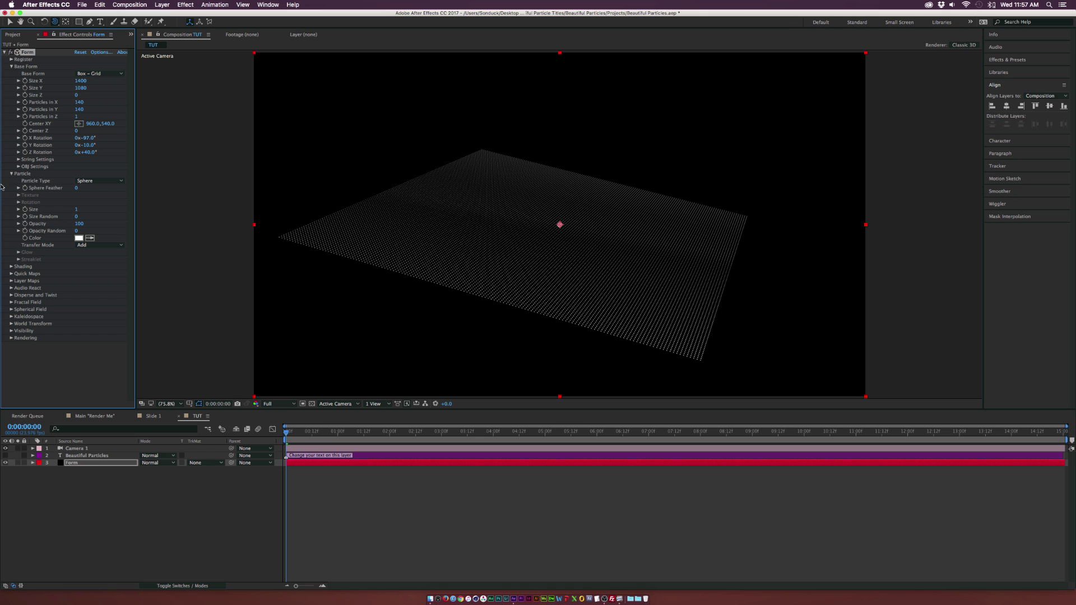
{"action": "left_click", "coordinate": [79, 238]}
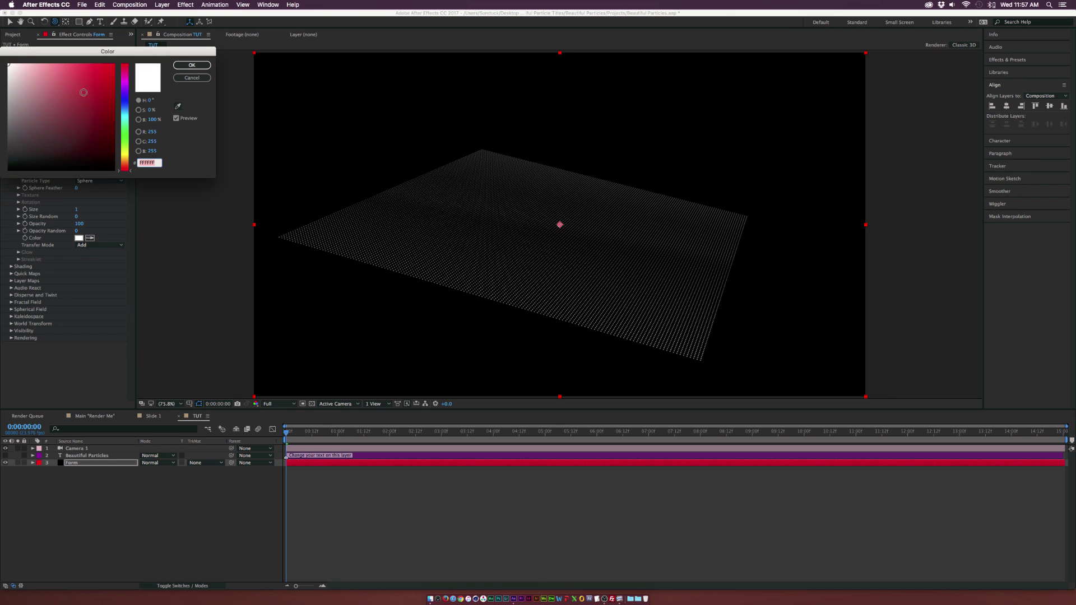
{"action": "left_click_drag", "start_coordinate": [116, 96], "coordinate": [60, 53]}
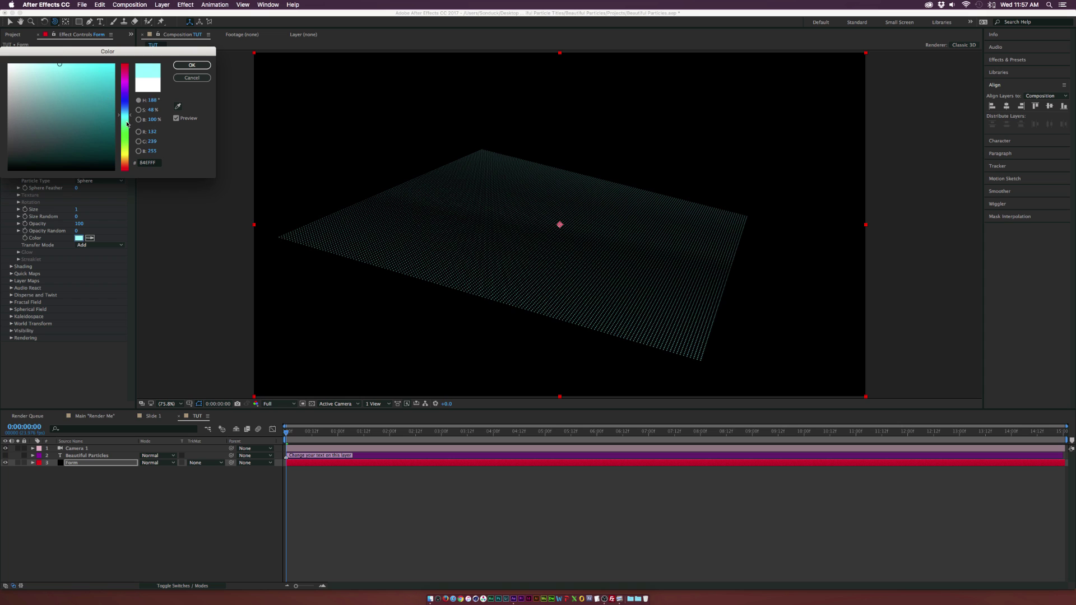
{"action": "left_click_drag", "start_coordinate": [127, 116], "coordinate": [128, 115]}
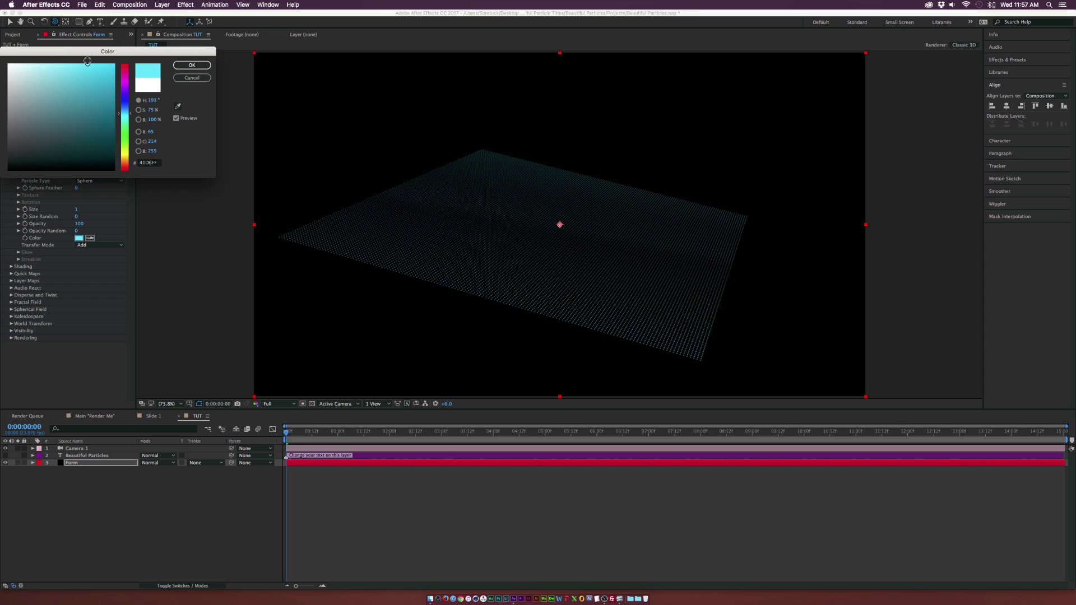
{"action": "left_click", "coordinate": [191, 66]}
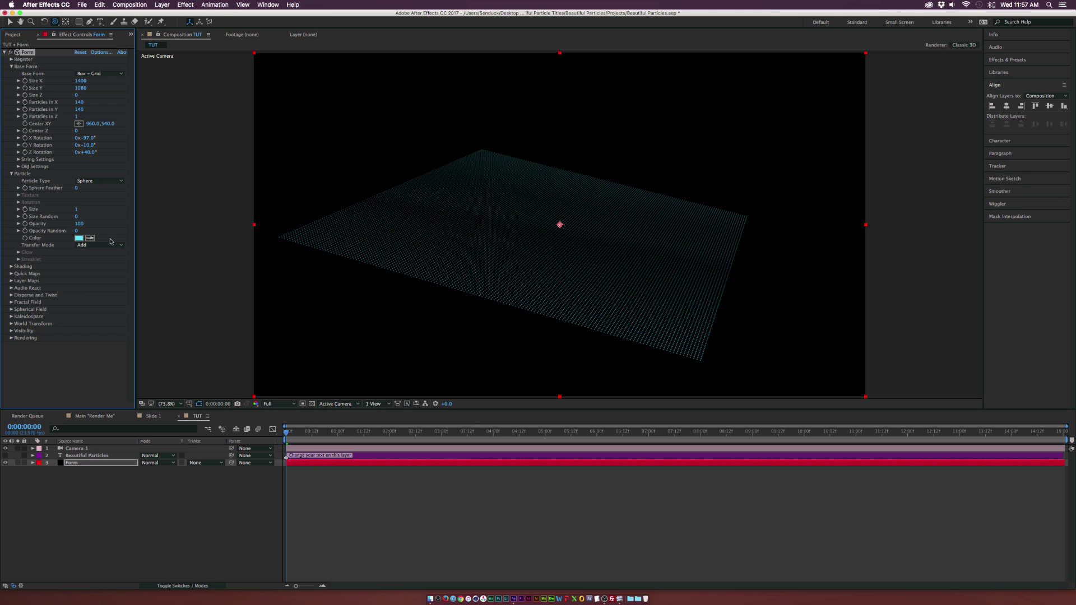
Set the form's Twist to 47 and Disperse to 85, orbiting the camera to check the twisted shape
{"action": "left_click", "coordinate": [12, 296]}
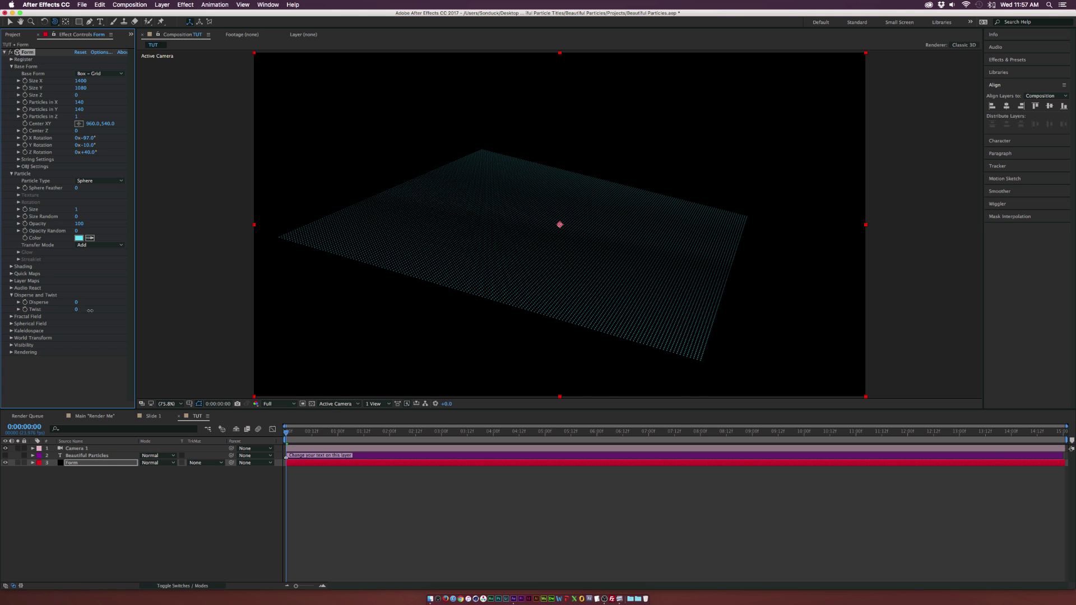
{"action": "left_click_drag", "start_coordinate": [78, 310], "coordinate": [133, 317]}
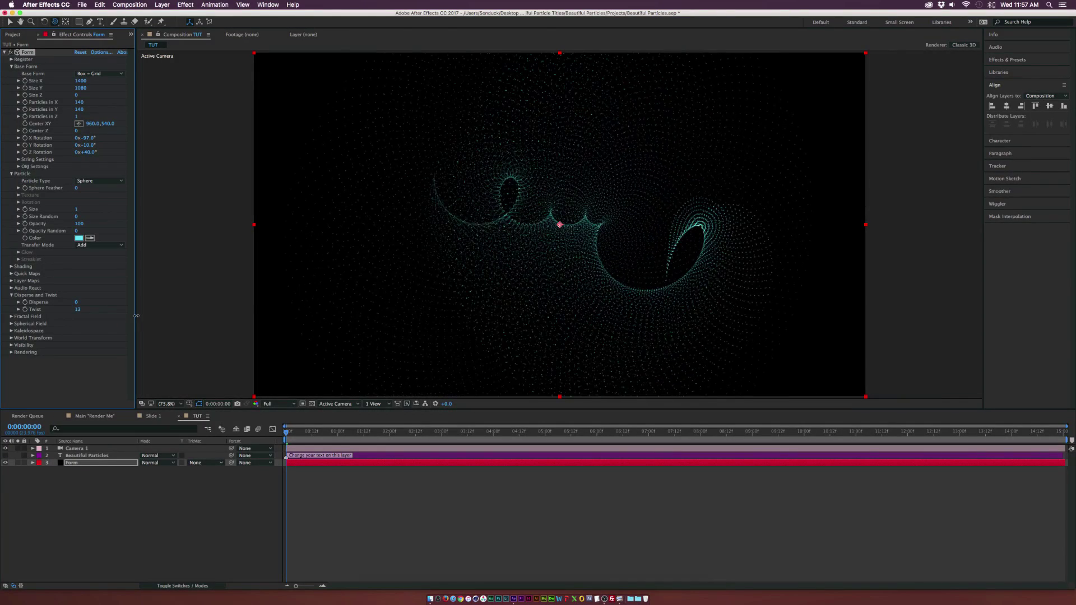
{"action": "left_click", "coordinate": [420, 286]}
{"action": "left_click_drag", "start_coordinate": [420, 286], "coordinate": [601, 227]}
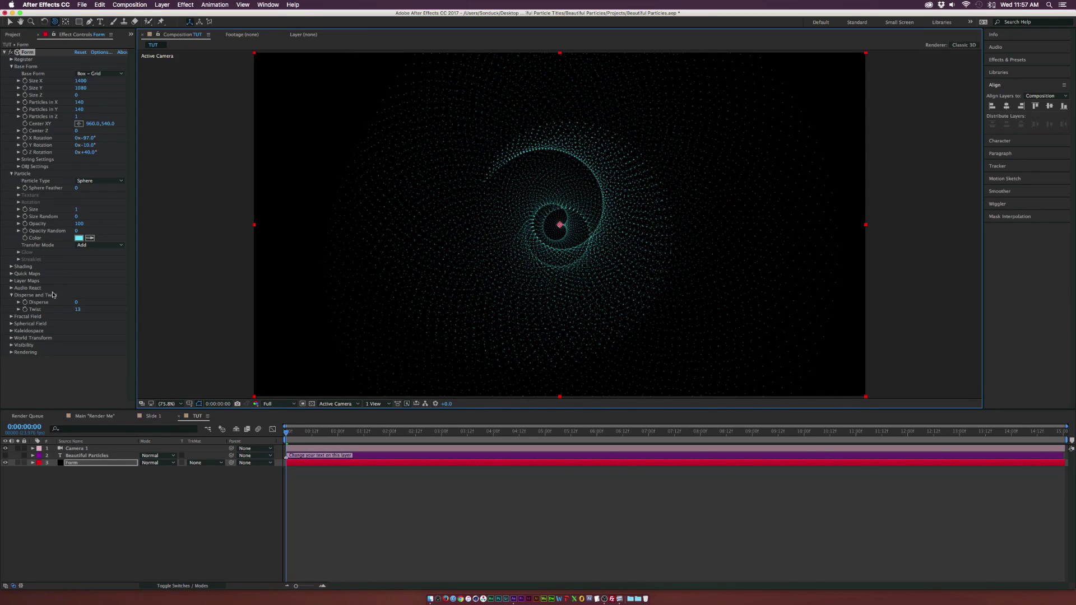
{"action": "left_click_drag", "start_coordinate": [78, 310], "coordinate": [141, 310]}
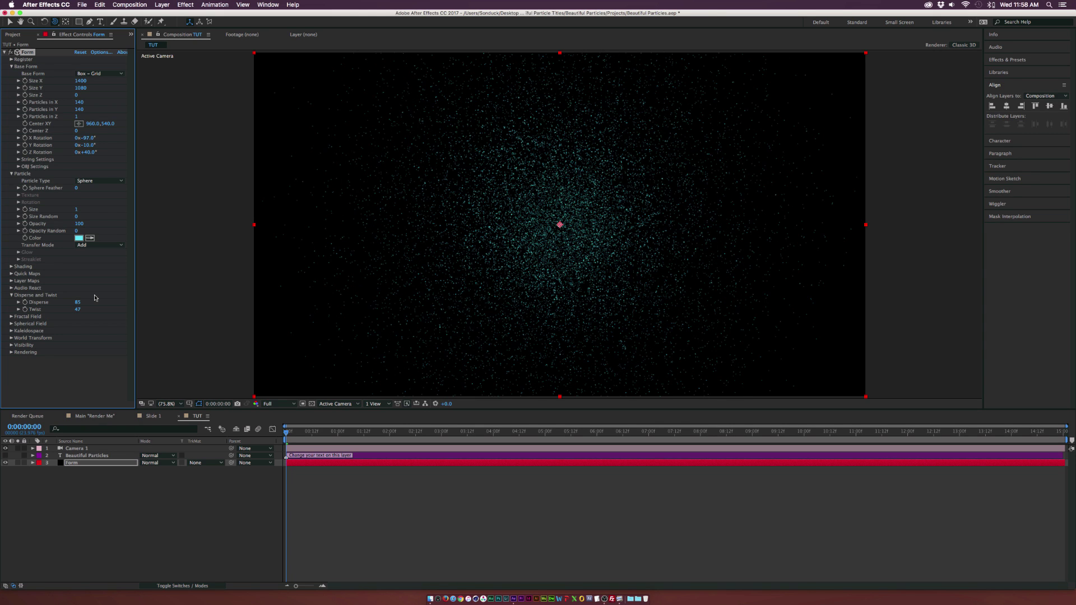
Animate Disperse with a keyframe at the start and a changed value at 0:00:10:00, then return to the first frame
{"action": "left_click", "coordinate": [47, 305]}
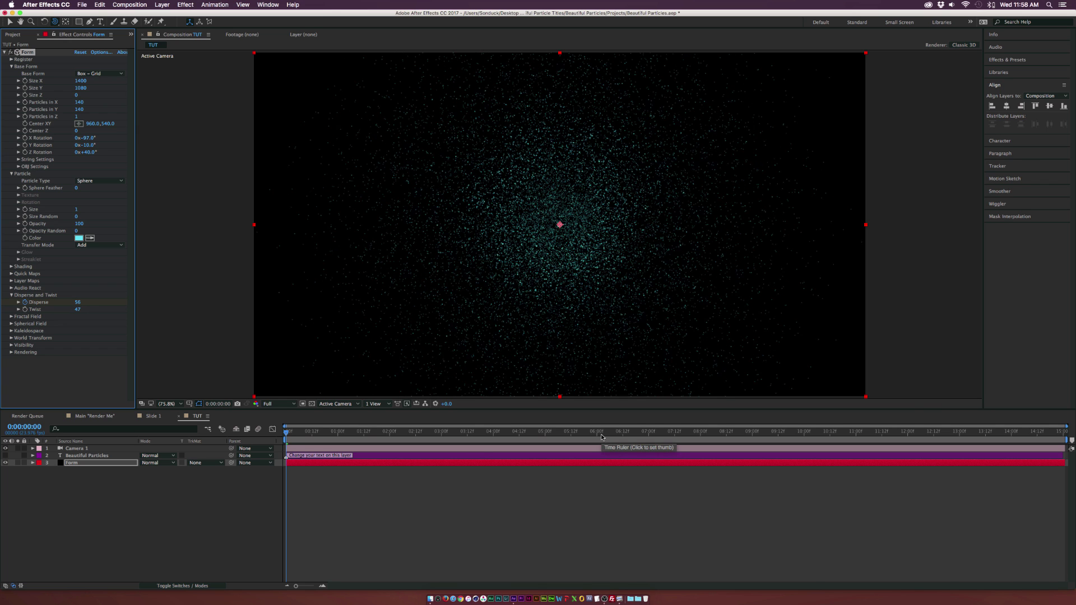
{"action": "left_click_drag", "start_coordinate": [685, 437], "coordinate": [806, 440]}
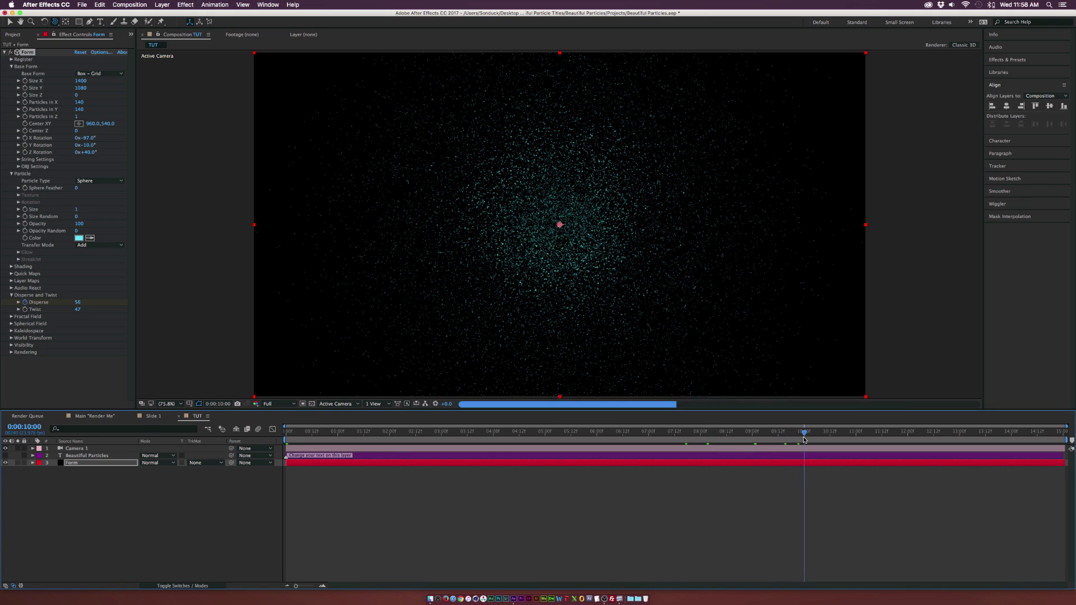
{"action": "left_click", "coordinate": [78, 303]}
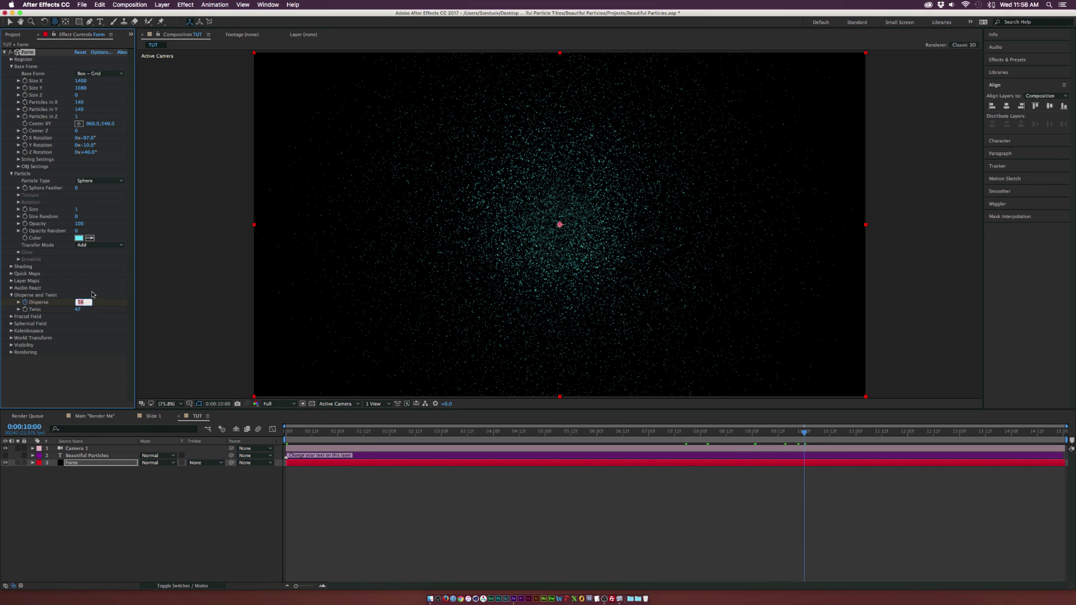
{"action": "key", "text": "Return"}
{"action": "key", "text": "Home"}
Apply the Stylize Glow effect to the Form layer
{"action": "left_click", "coordinate": [187, 4]}
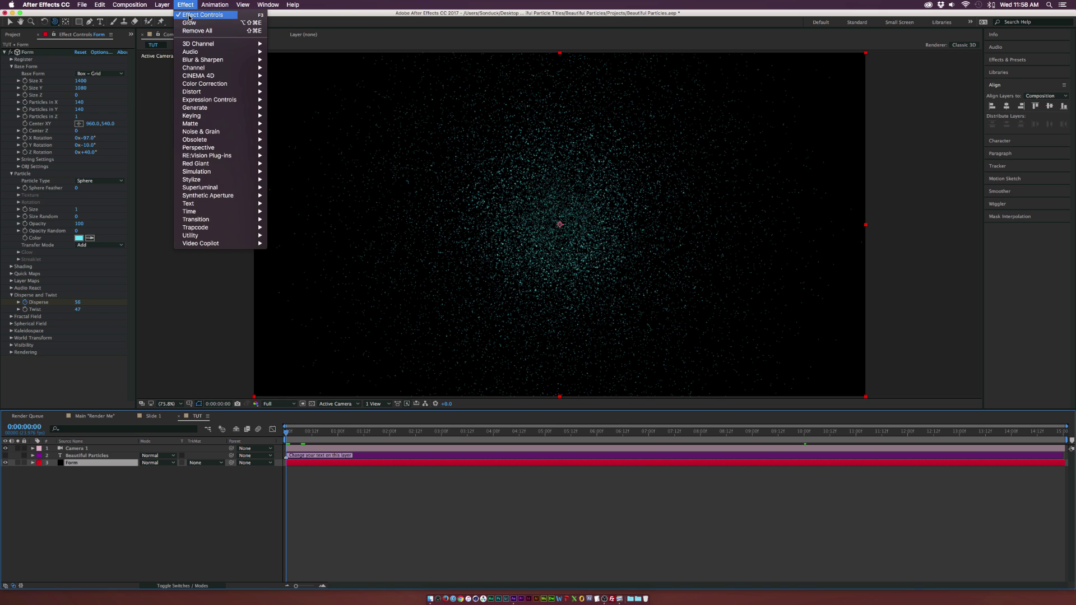
{"action": "mouse_move", "coordinate": [235, 180]}
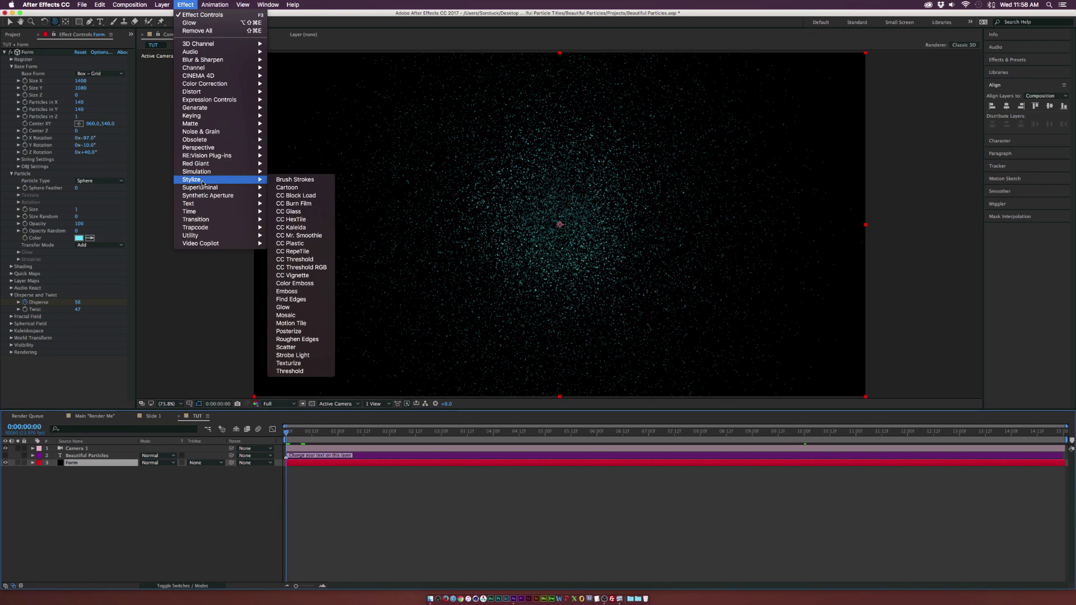
{"action": "left_click", "coordinate": [303, 307]}
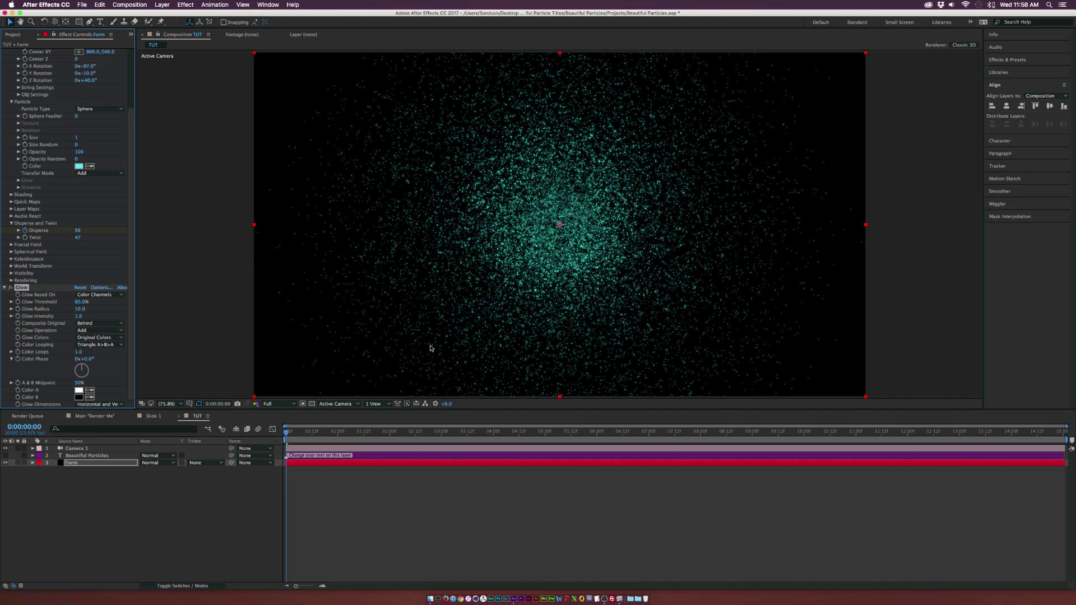
Set the Glow Threshold to 35% and adjust the glow's radius and intensity
{"action": "left_click", "coordinate": [81, 302]}
{"action": "type", "text": "35"}
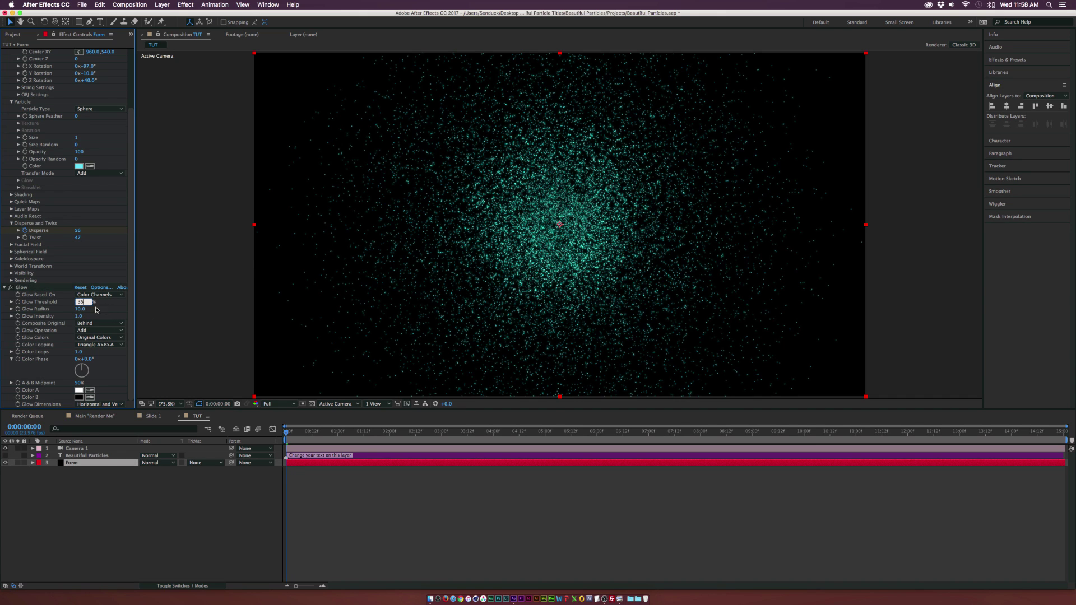
{"action": "key", "text": "Tab"}
{"action": "key", "text": "Return"}
{"action": "left_click_drag", "start_coordinate": [79, 316], "coordinate": [300, 320]}
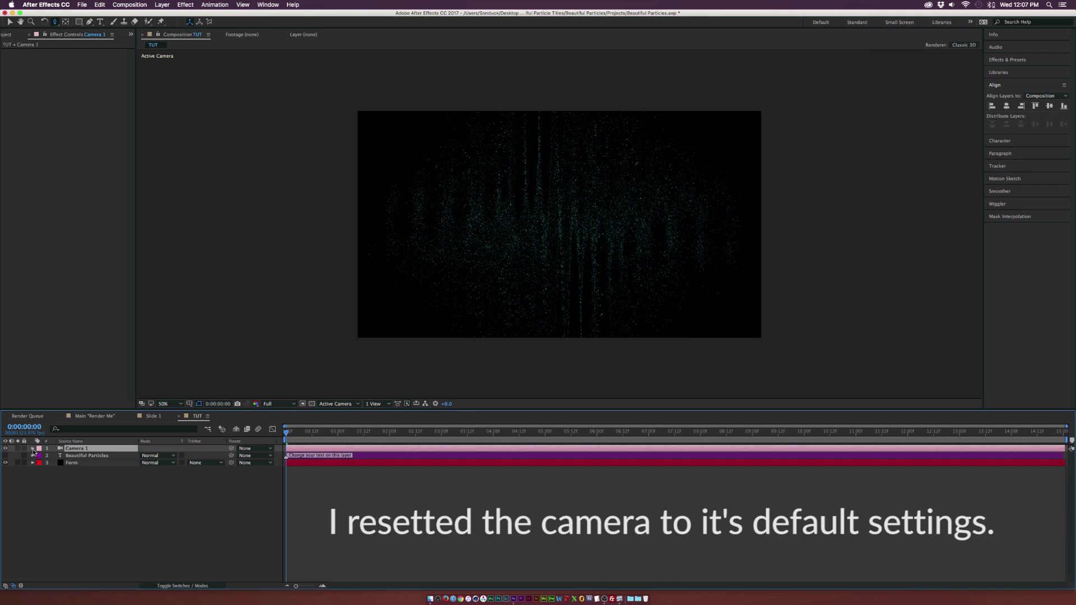
Set Camera 1's Aperture to 55 pixels in its camera options
{"action": "left_click", "coordinate": [32, 449]}
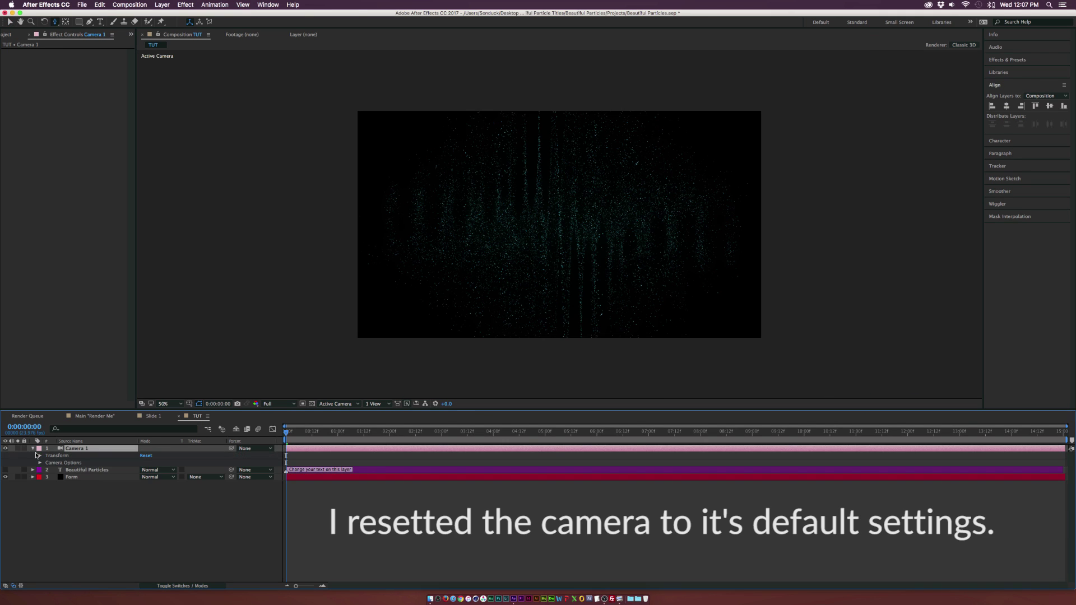
{"action": "left_click", "coordinate": [40, 455]}
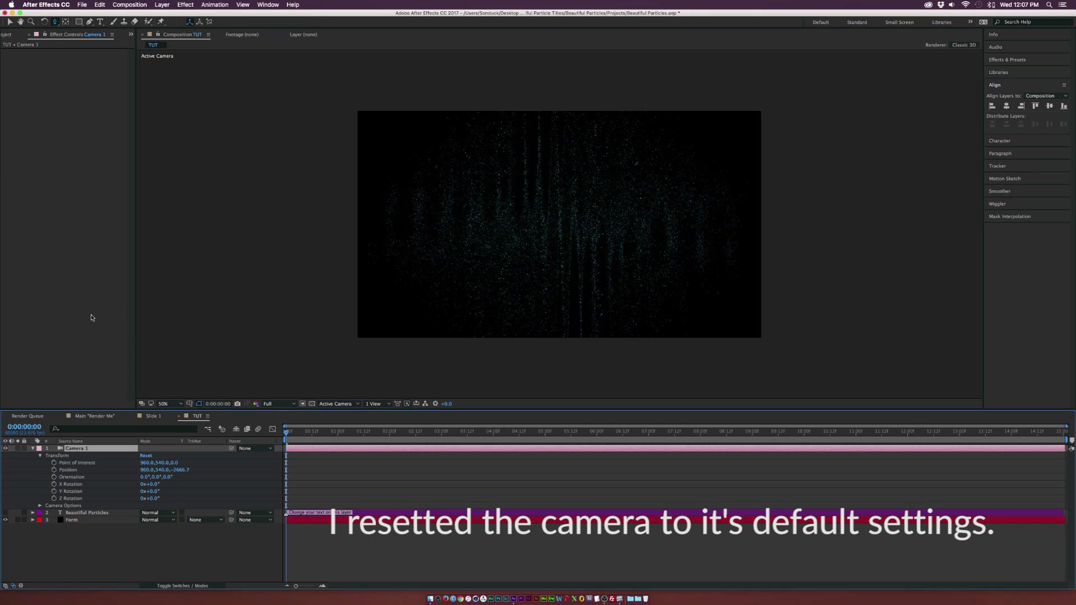
{"action": "left_click", "coordinate": [40, 506]}
{"action": "scroll", "coordinate": [79, 476], "scroll_direction": "down", "scroll_amount": 2}
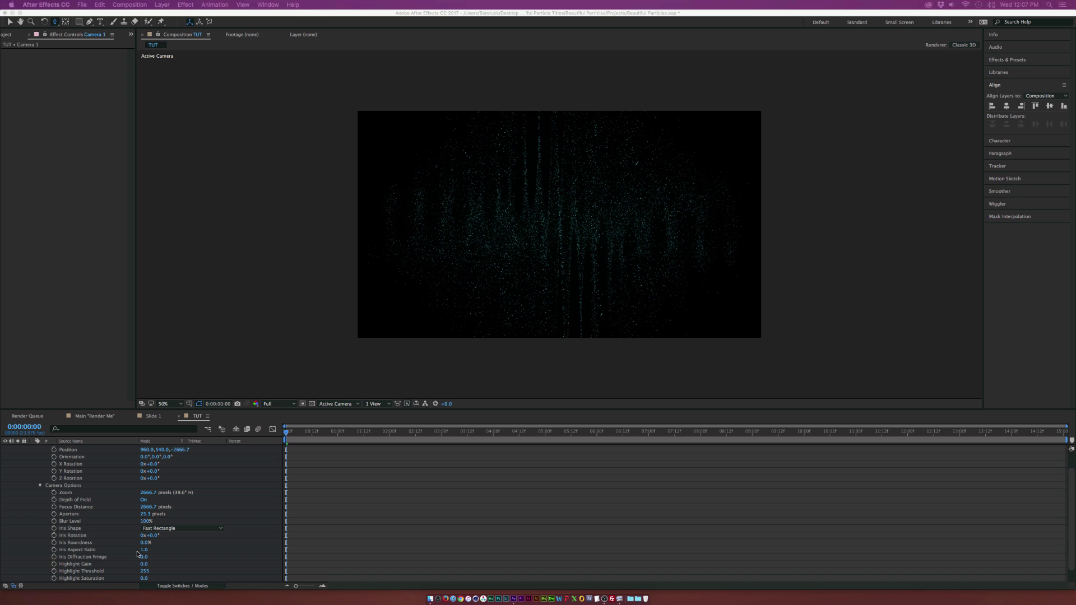
{"action": "left_click", "coordinate": [146, 514]}
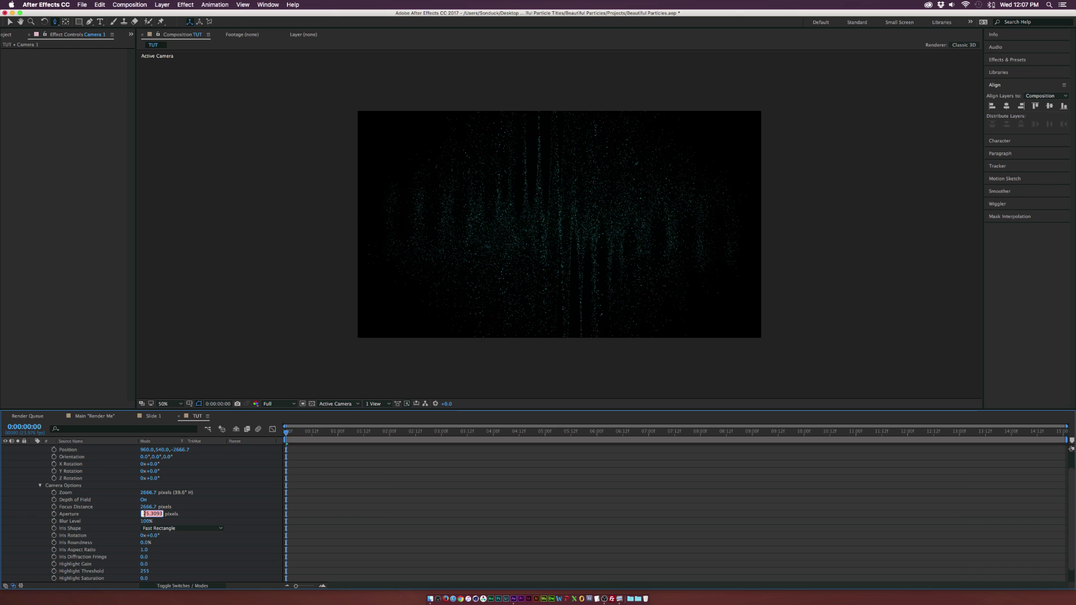
{"action": "type", "text": "55"}
{"action": "key", "text": "Return"}
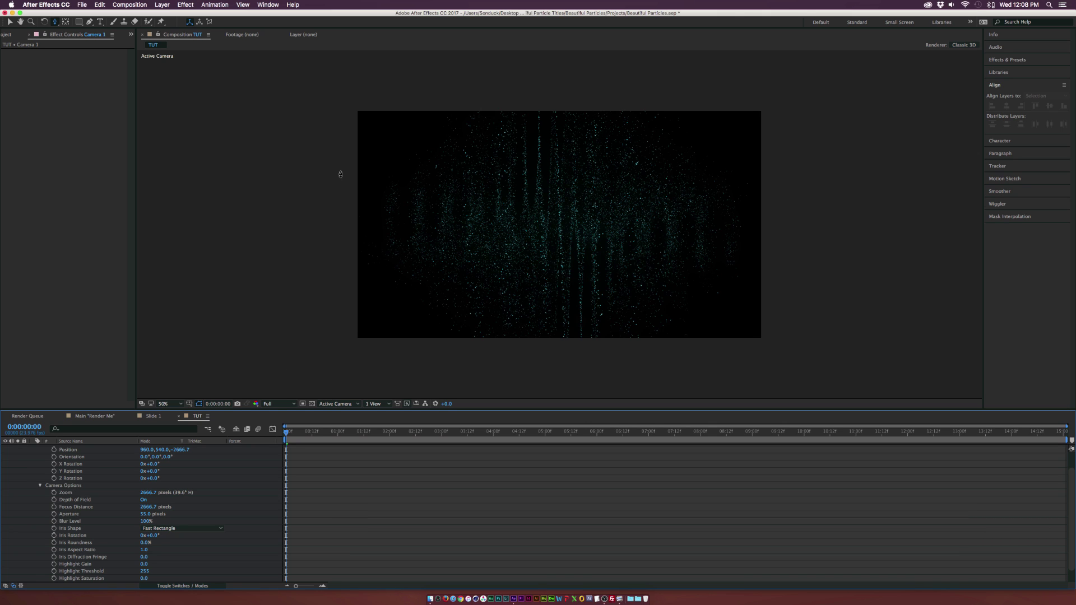
Set Camera 1's Zoom to 300 pixels and track the camera forward in Z into the particles, to about 177
{"action": "left_click_drag", "start_coordinate": [54, 20], "coordinate": [92, 51]}
{"action": "left_click_drag", "start_coordinate": [562, 237], "coordinate": [550, 143]}
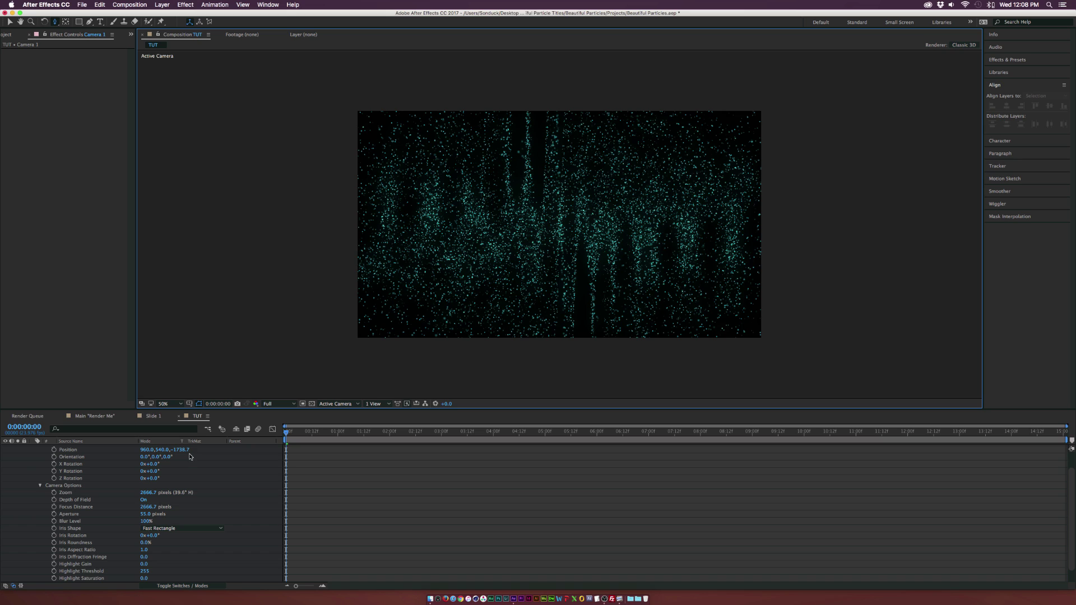
{"action": "left_click", "coordinate": [154, 493]}
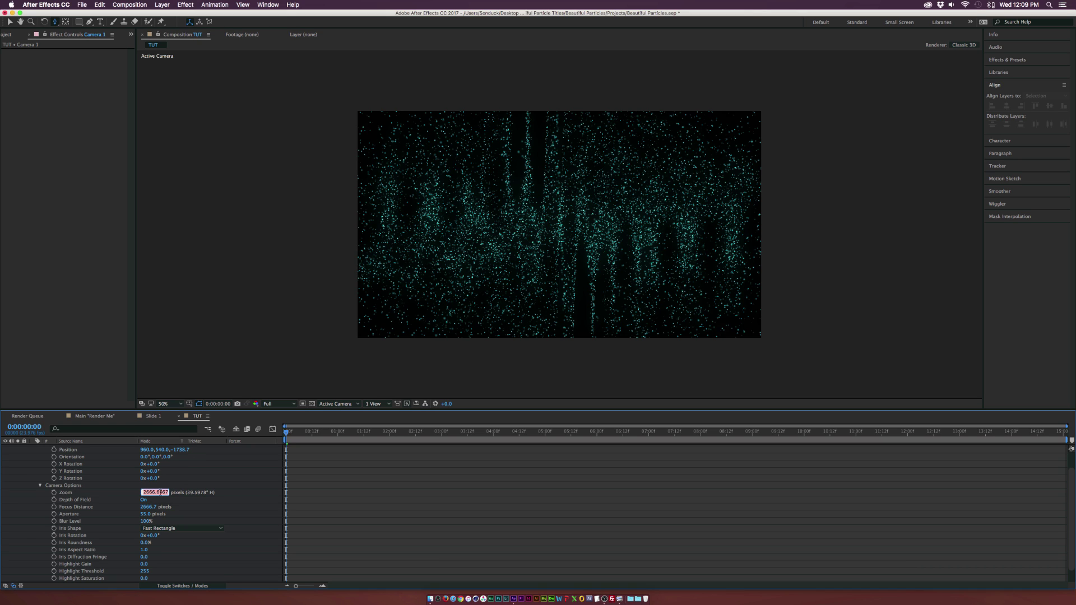
{"action": "type", "text": "300"}
{"action": "key", "text": "Return"}
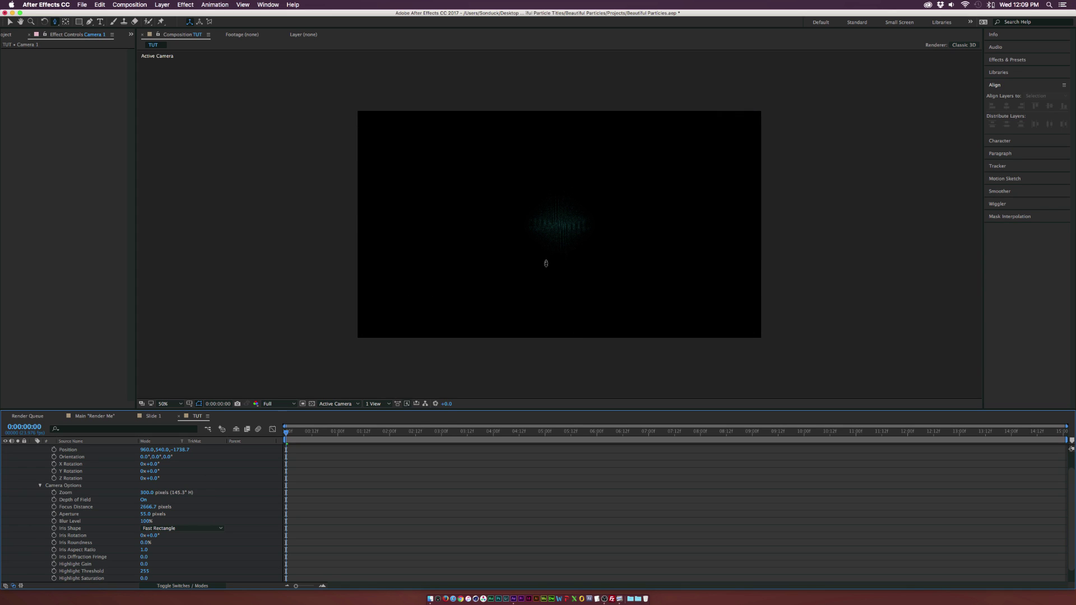
{"action": "left_click_drag", "start_coordinate": [546, 263], "coordinate": [547, 236]}
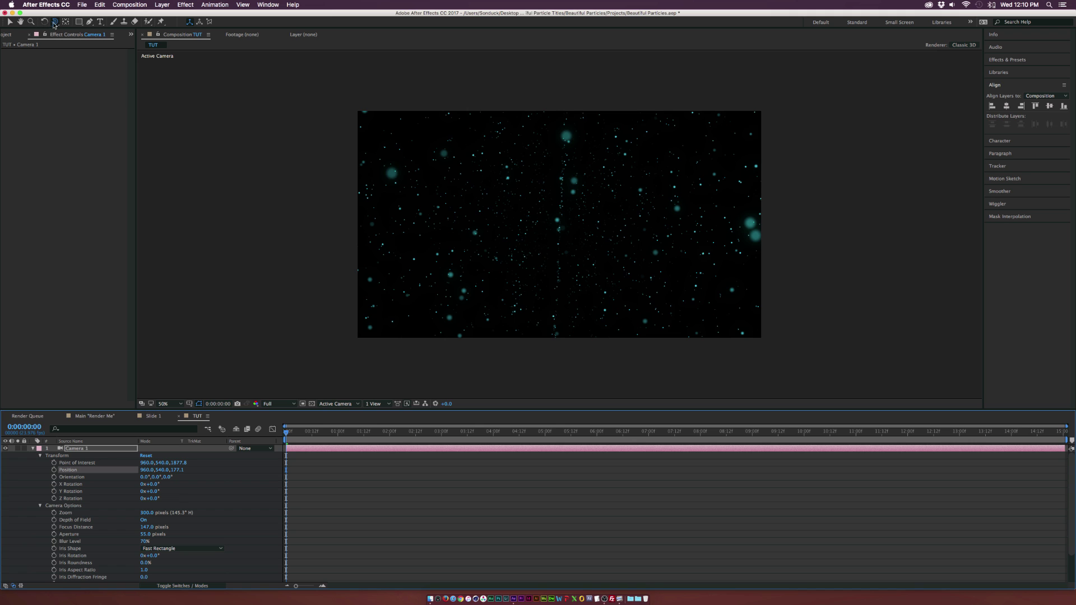
Track Camera 1 in XY to about 801, 574 and set a Position keyframe at the first frame
{"action": "left_click_drag", "start_coordinate": [55, 24], "coordinate": [74, 37]}
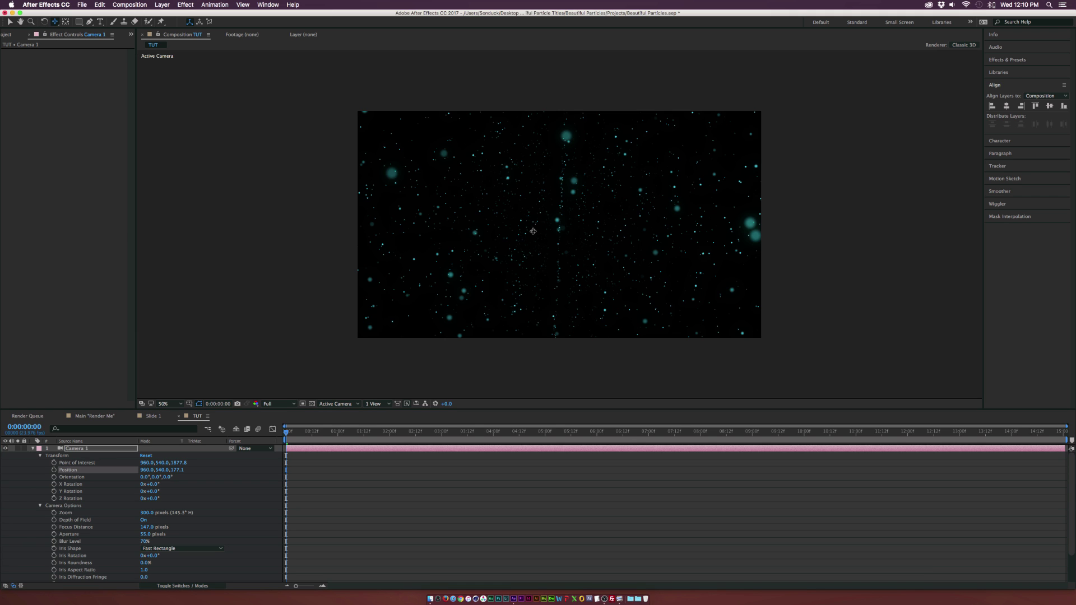
{"action": "left_click_drag", "start_coordinate": [533, 231], "coordinate": [548, 230]}
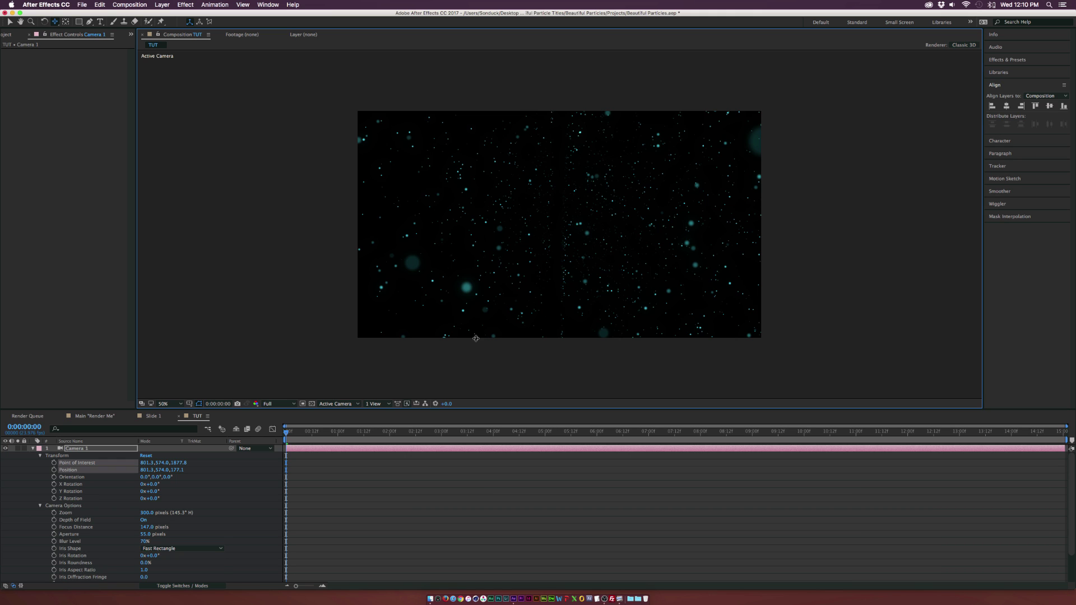
{"action": "left_click", "coordinate": [40, 473]}
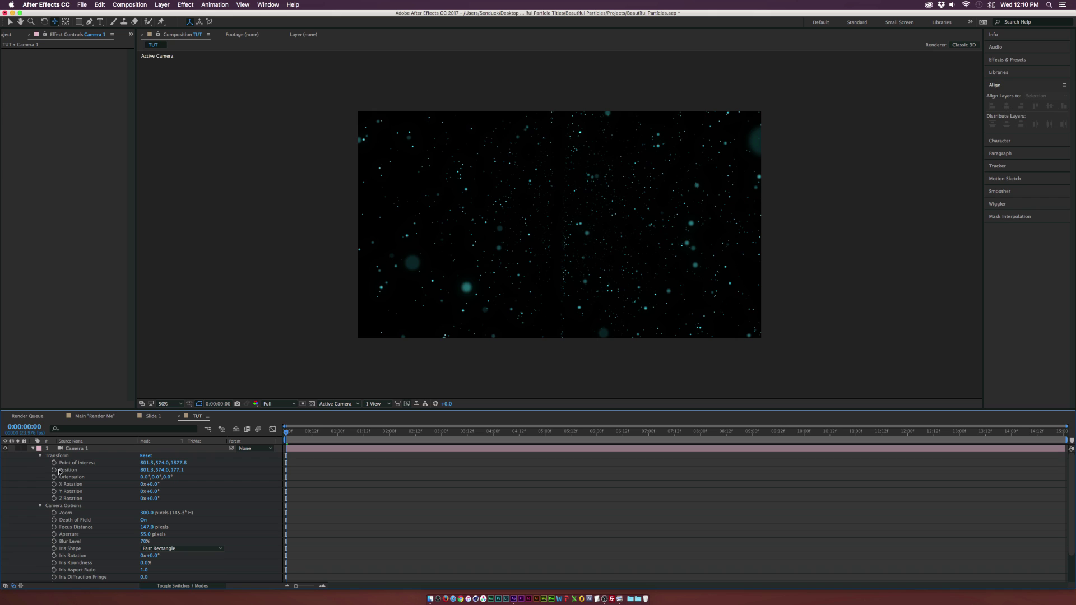
{"action": "left_click", "coordinate": [53, 470]}
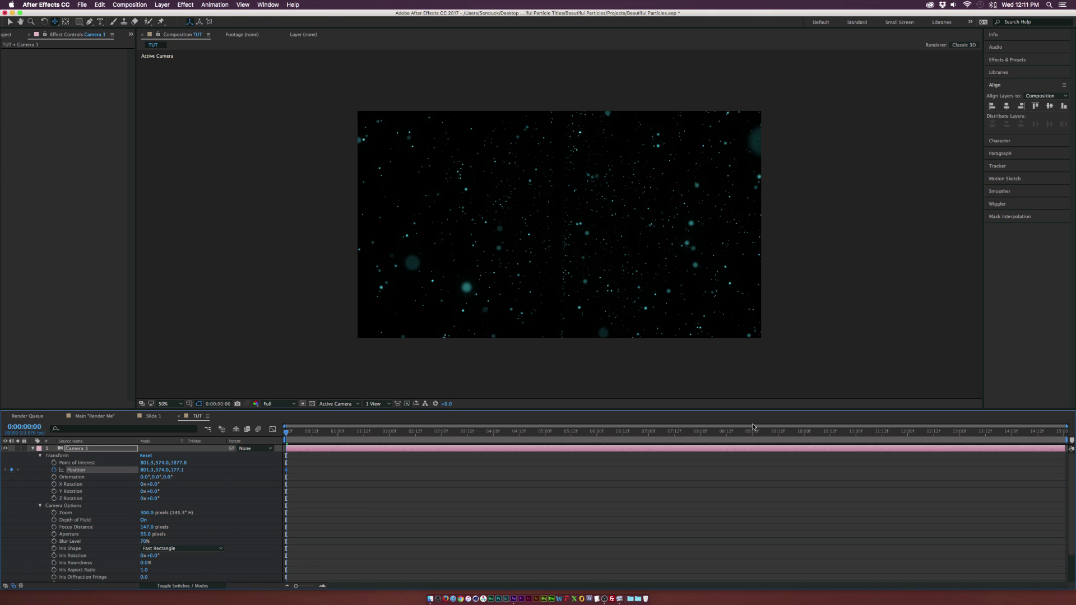
At 10 seconds, track Camera 1 in XY to about 1039, 676 and back in Z to about -344 to keyframe its Position
{"action": "left_click_drag", "start_coordinate": [753, 427], "coordinate": [805, 442]}
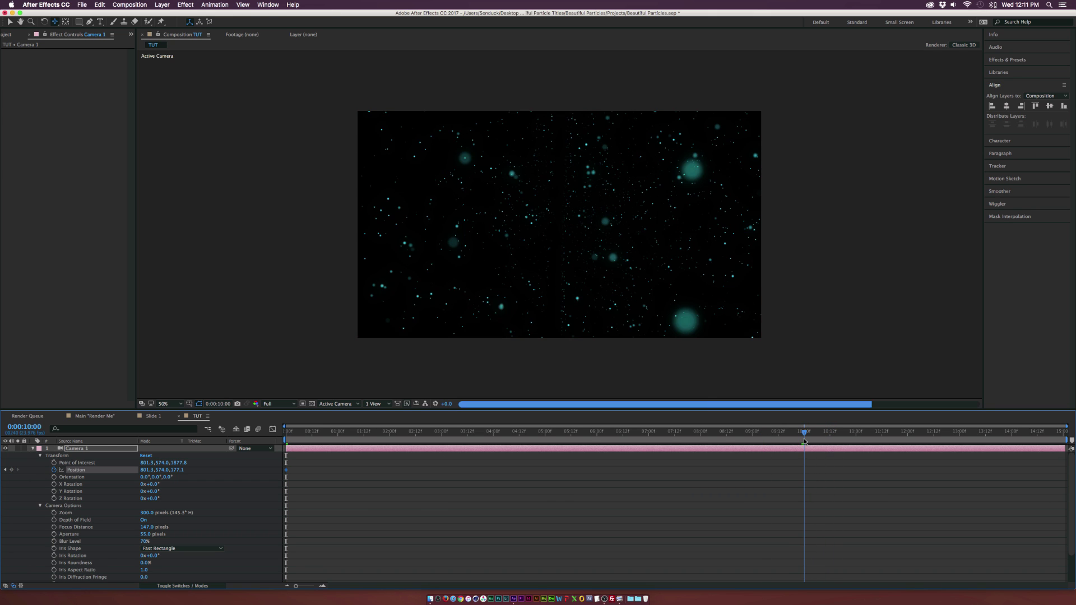
{"action": "left_click", "coordinate": [56, 25]}
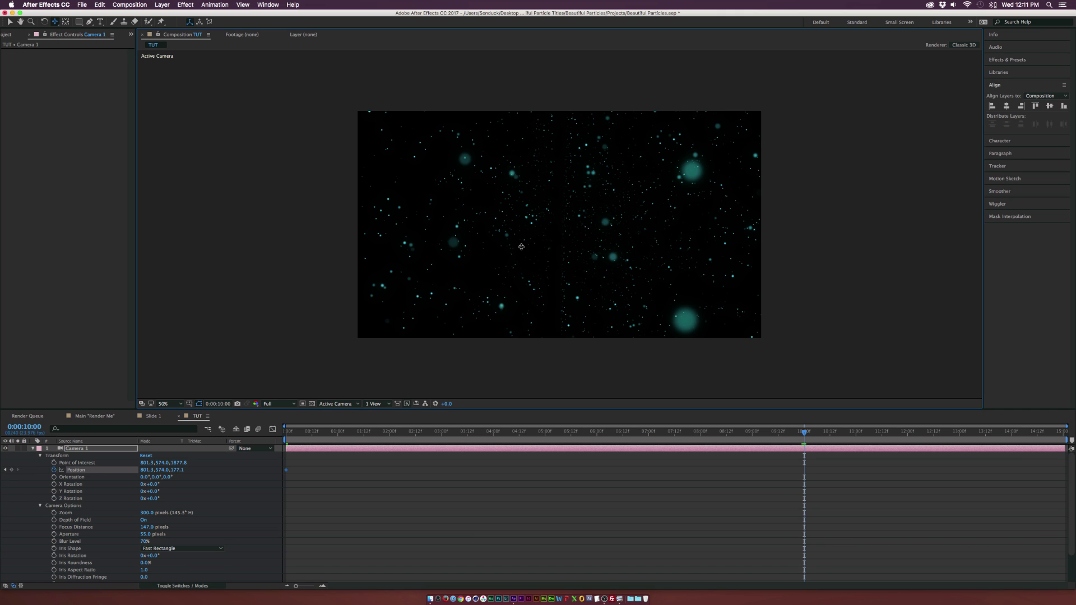
{"action": "left_click_drag", "start_coordinate": [518, 247], "coordinate": [512, 242]}
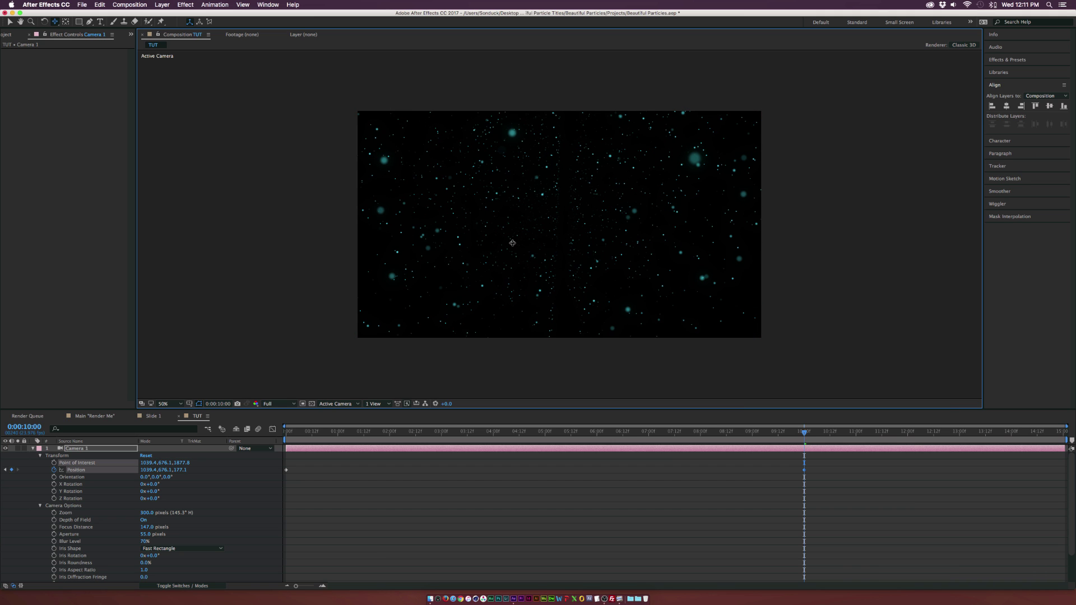
{"action": "left_click", "coordinate": [54, 25]}
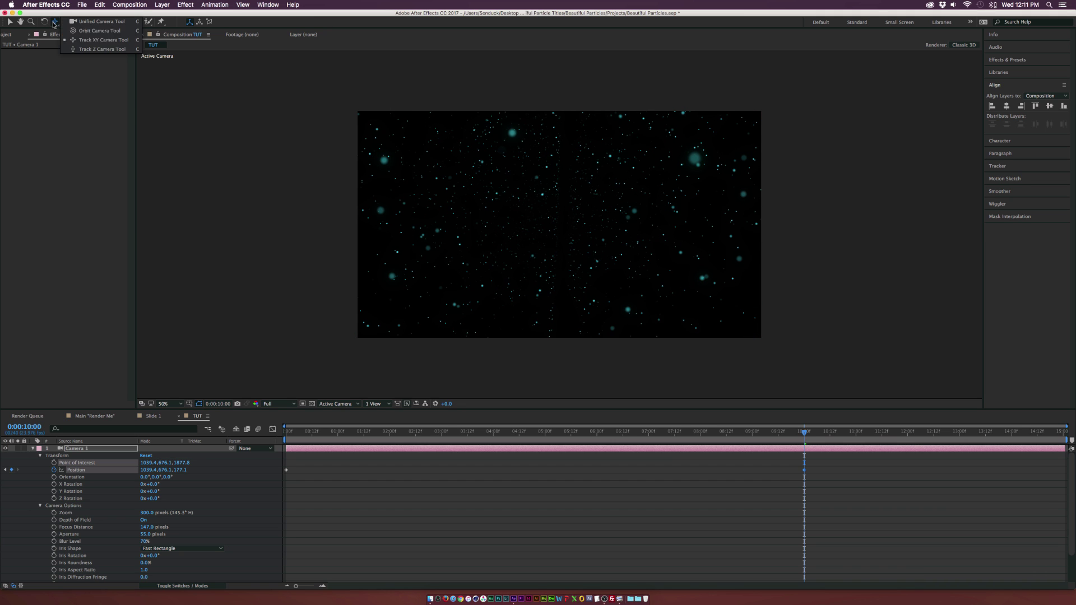
{"action": "left_click", "coordinate": [77, 49]}
{"action": "left_click_drag", "start_coordinate": [588, 214], "coordinate": [581, 228]}
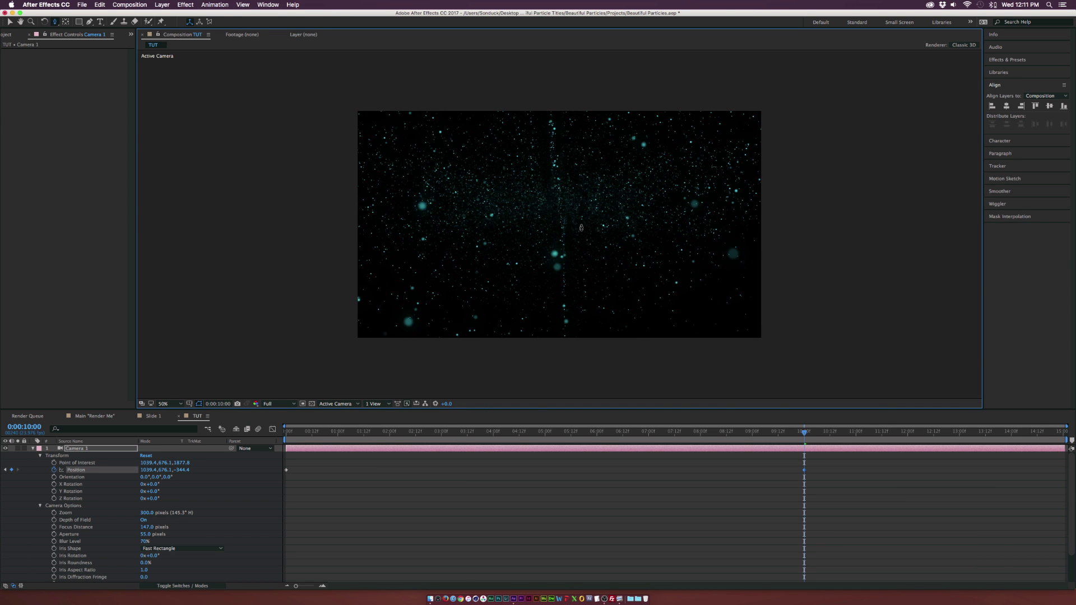
Keyframe Camera 1's Focus Distance at 400 pixels on the first frame and 147 pixels at 4 seconds
{"action": "left_click", "coordinate": [270, 433]}
{"action": "key", "text": "Home"}
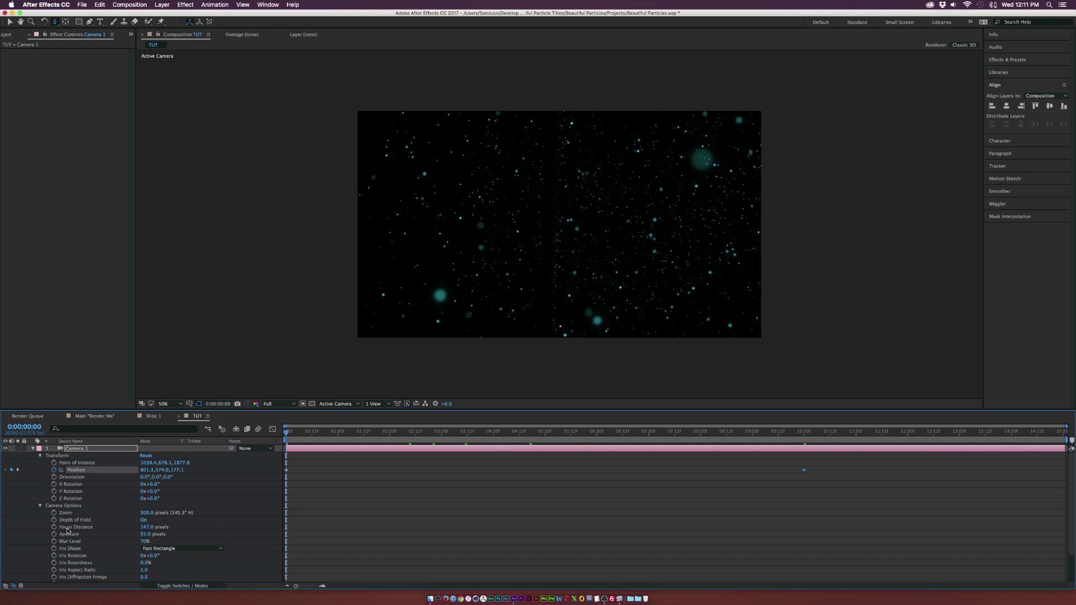
{"action": "left_click", "coordinate": [53, 527]}
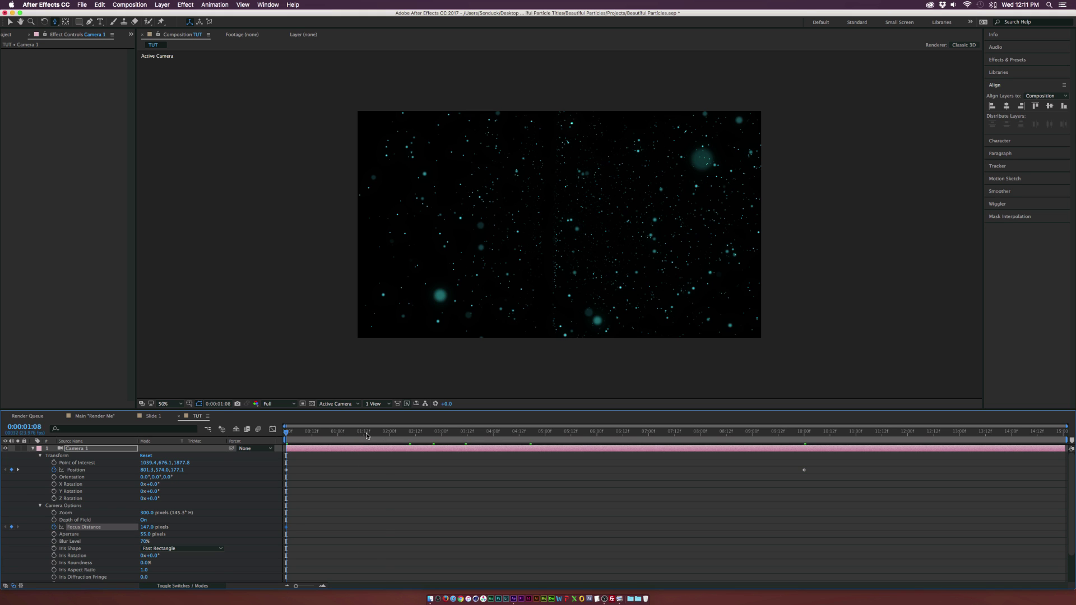
{"action": "left_click_drag", "start_coordinate": [367, 435], "coordinate": [494, 438]}
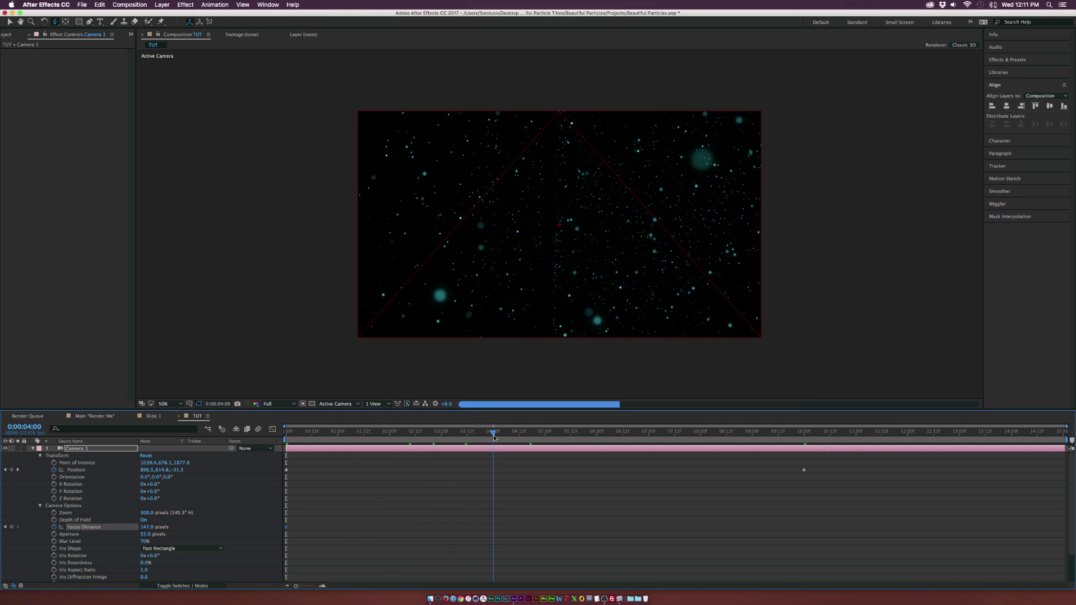
{"action": "left_click", "coordinate": [5, 527]}
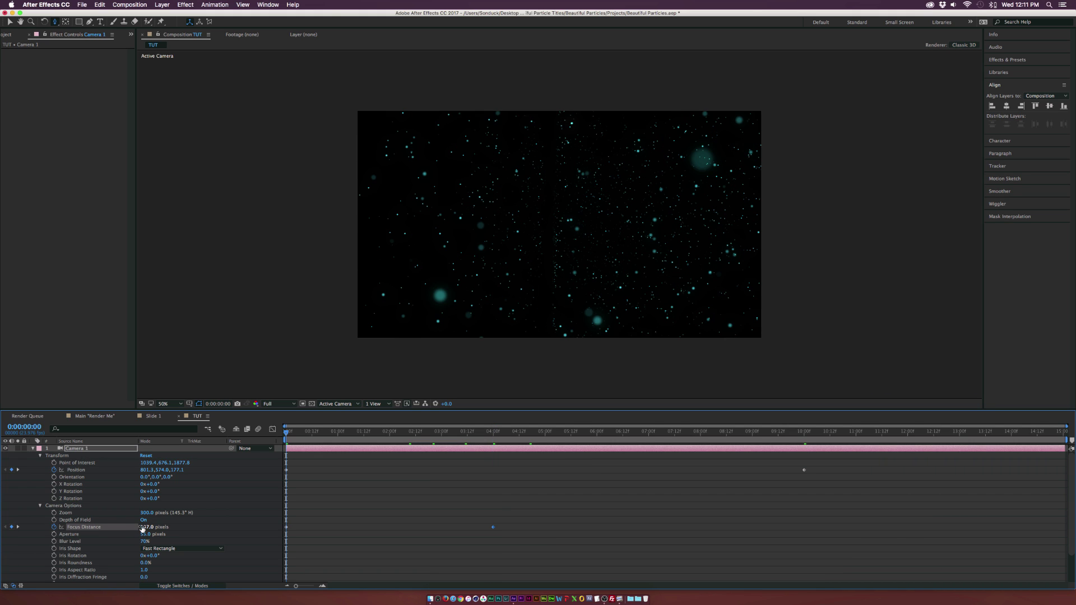
{"action": "left_click", "coordinate": [146, 527]}
{"action": "type", "text": "400"}
{"action": "left_click", "coordinate": [220, 523]}
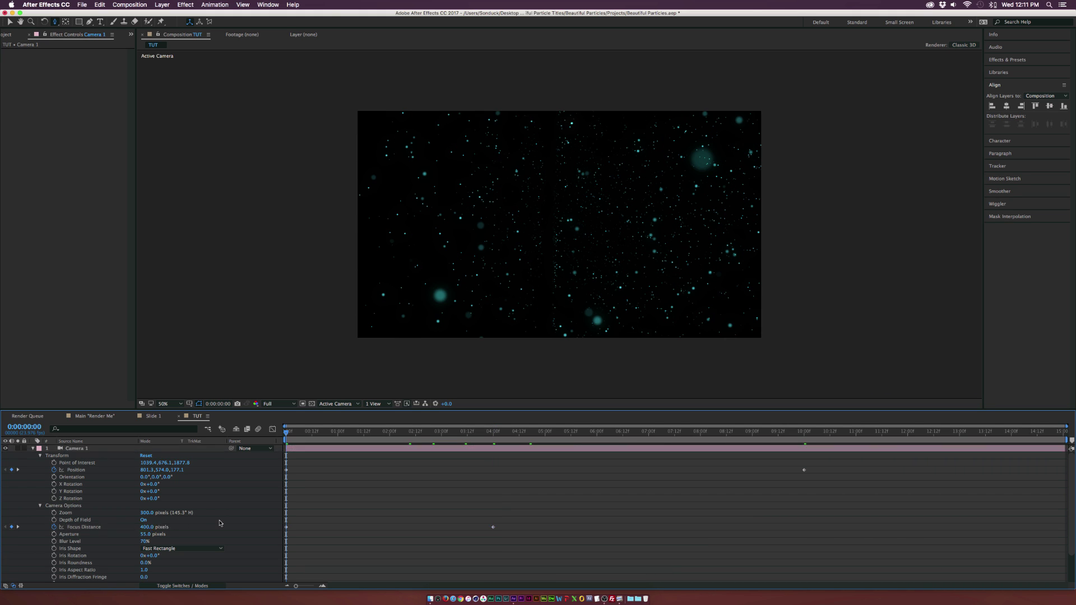
Adjust Camera 1's Blur Level with the playhead near 22 frames, then collapse the camera's properties and preview the animation
{"action": "left_click_drag", "start_coordinate": [293, 432], "coordinate": [333, 432]}
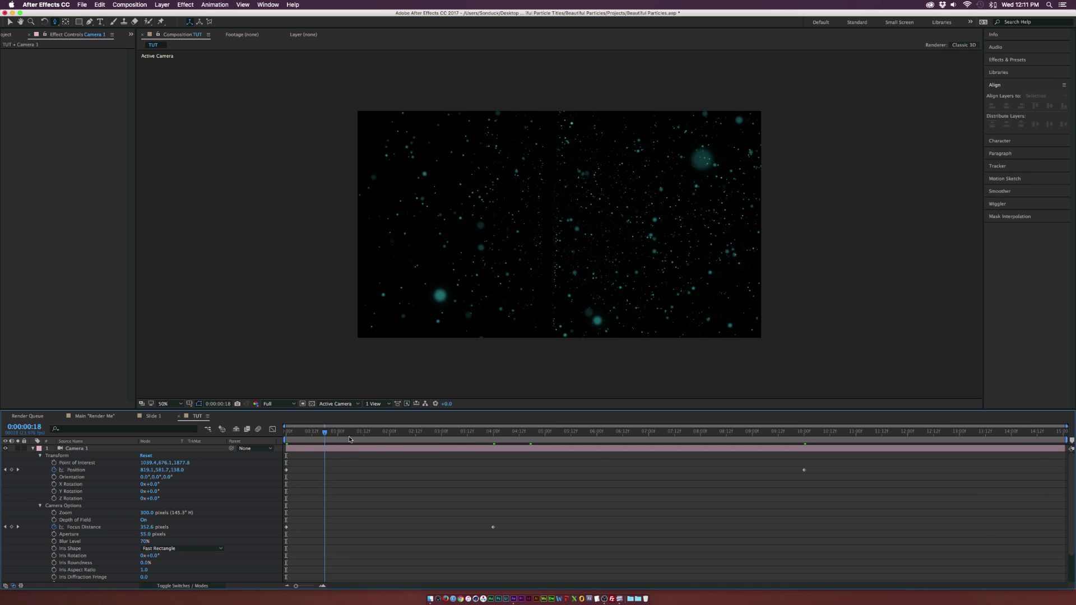
{"action": "mouse_move", "coordinate": [145, 542]}
{"action": "left_mouse_down"}
{"action": "mouse_move", "coordinate": [177, 542]}
{"action": "mouse_move", "coordinate": [130, 543]}
{"action": "left_mouse_up"}
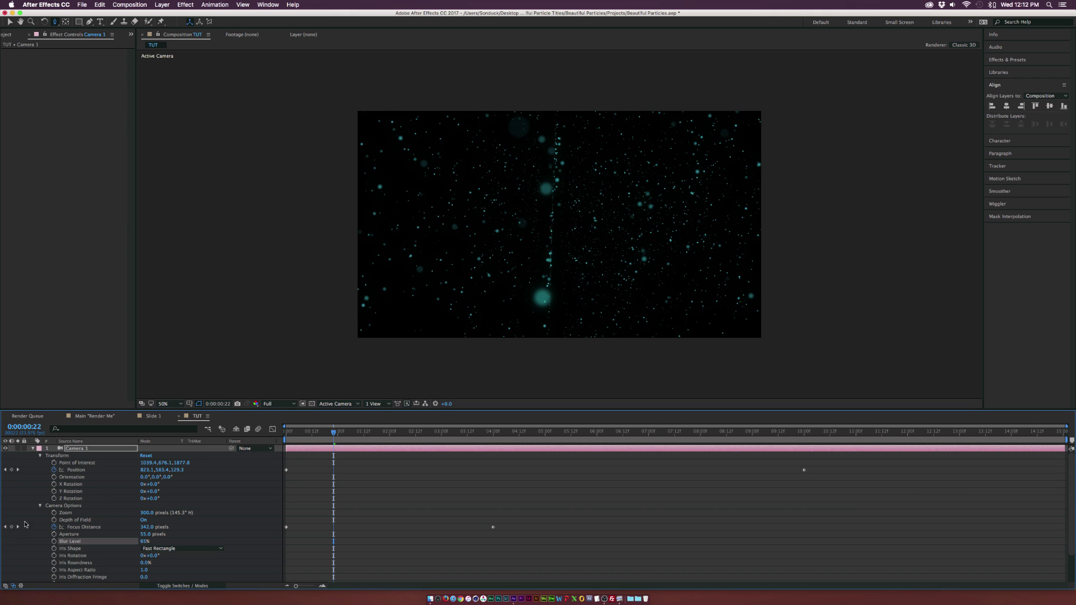
{"action": "left_click", "coordinate": [32, 449]}
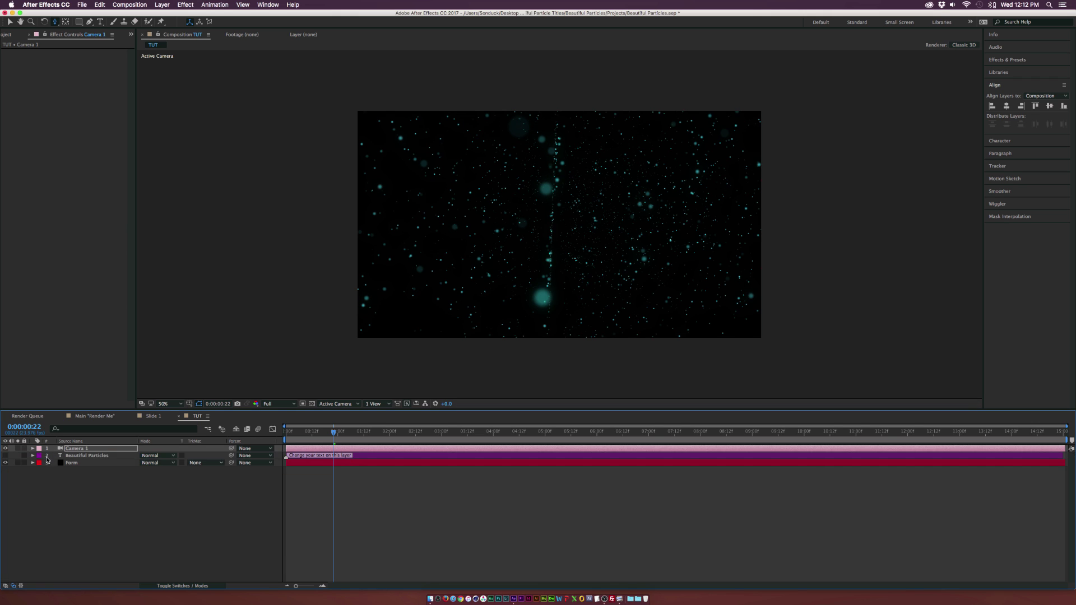
{"action": "key", "text": "space"}
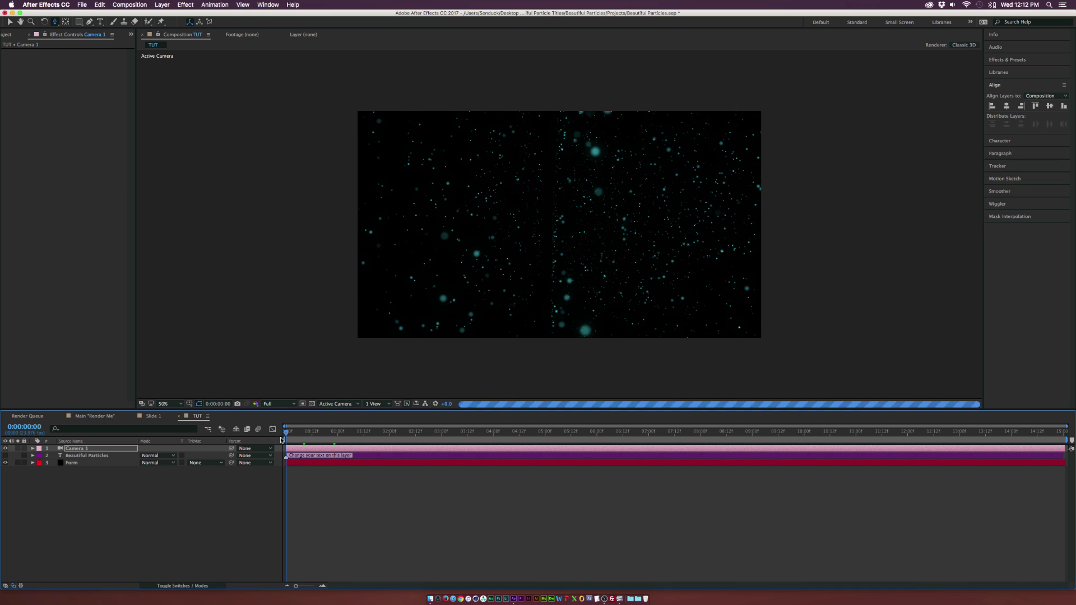
Duplicate the Form layer and set the copy's base form Size X to 800 and Size Y to 600
{"action": "left_click", "coordinate": [78, 464]}
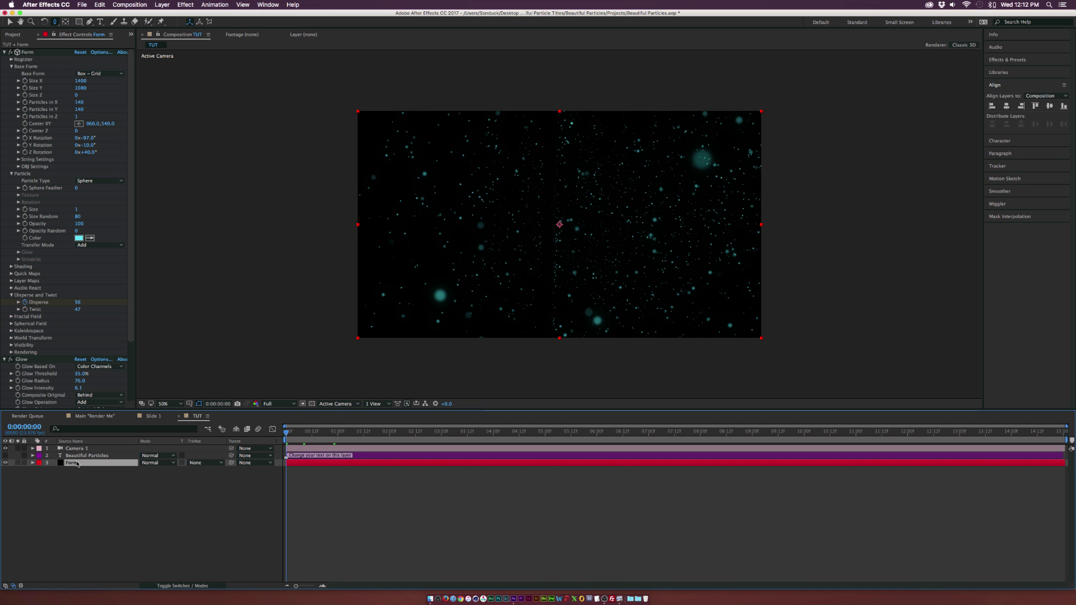
{"action": "left_click", "coordinate": [92, 3]}
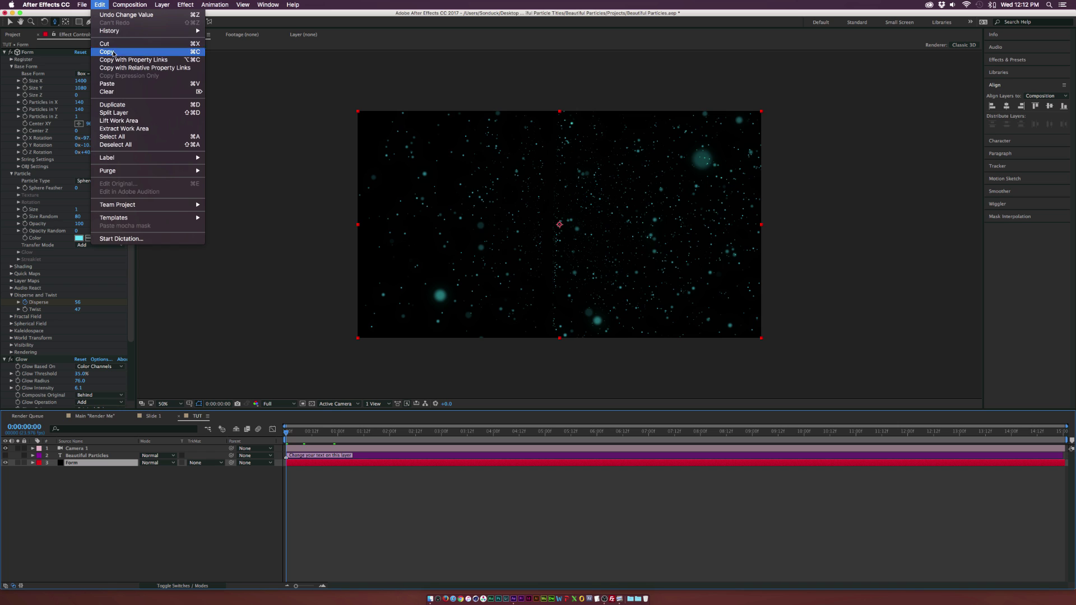
{"action": "left_click", "coordinate": [101, 104]}
{"action": "left_click", "coordinate": [80, 81]}
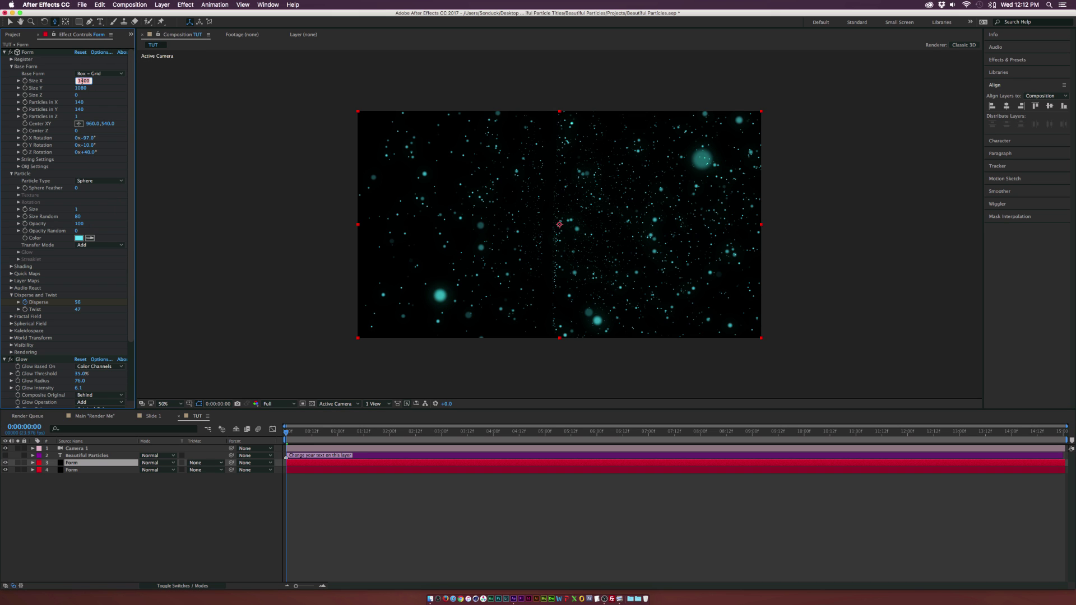
{"action": "type", "text": "800"}
{"action": "key", "text": "Tab"}
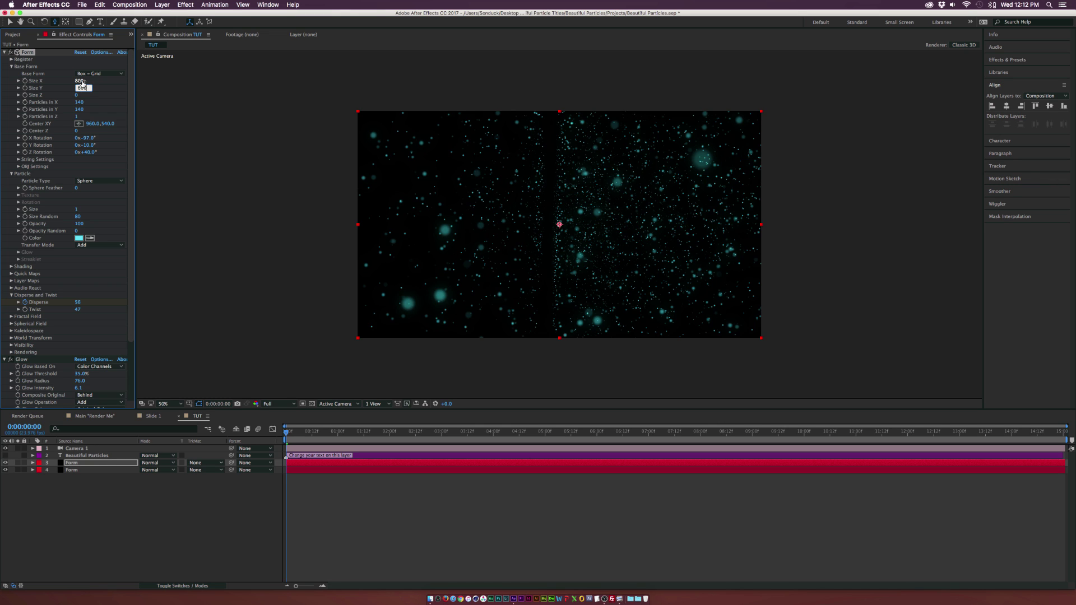
{"action": "type", "text": "600"}
{"action": "key", "text": "Return"}
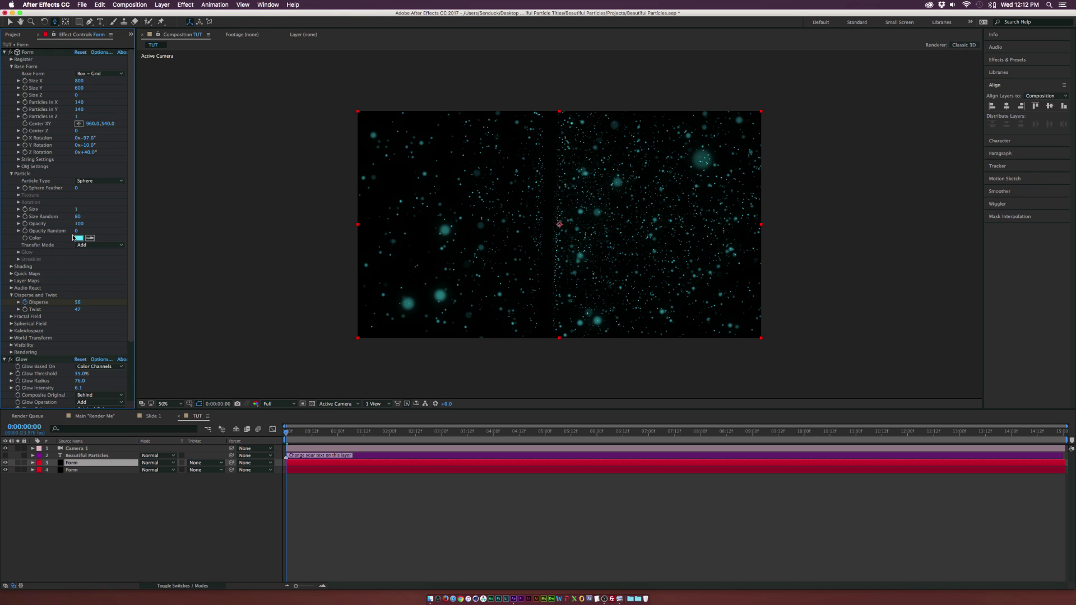
Change the particle color of the duplicated Form layer to a light pink
{"action": "left_click", "coordinate": [78, 238]}
{"action": "left_click_drag", "start_coordinate": [128, 130], "coordinate": [127, 68]}
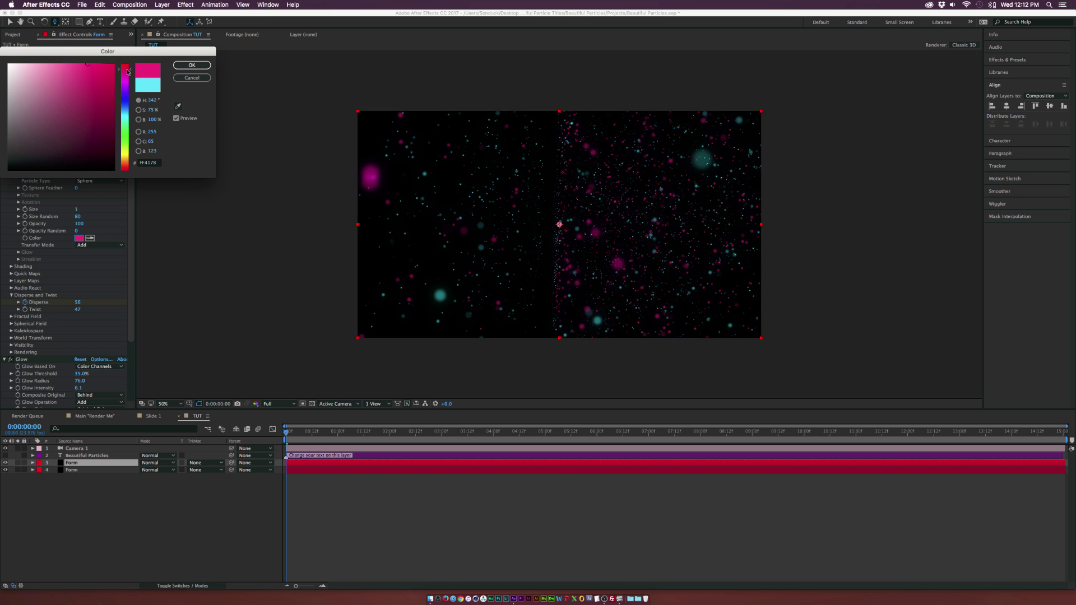
{"action": "left_click_drag", "start_coordinate": [57, 63], "coordinate": [51, 63]}
{"action": "left_click", "coordinate": [192, 65]}
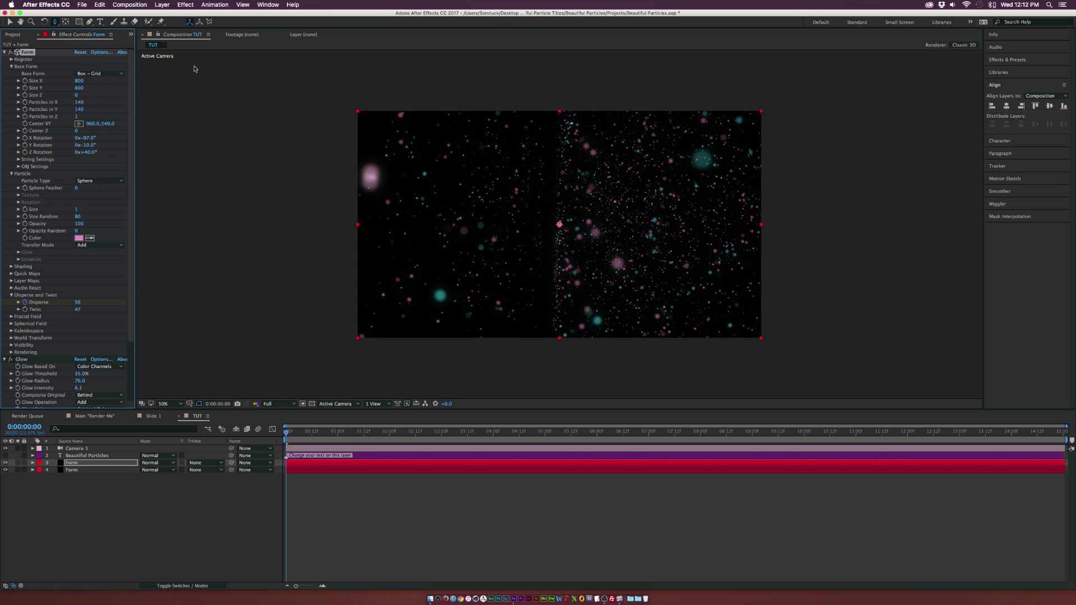
Set the Form copy's Particles in X and Y to 120, its X Rotation to -78° and Y Rotation to 26°, and adjust its Z Rotation
{"action": "left_click", "coordinate": [79, 103]}
{"action": "key", "text": "Tab"}
{"action": "key", "text": "Return"}
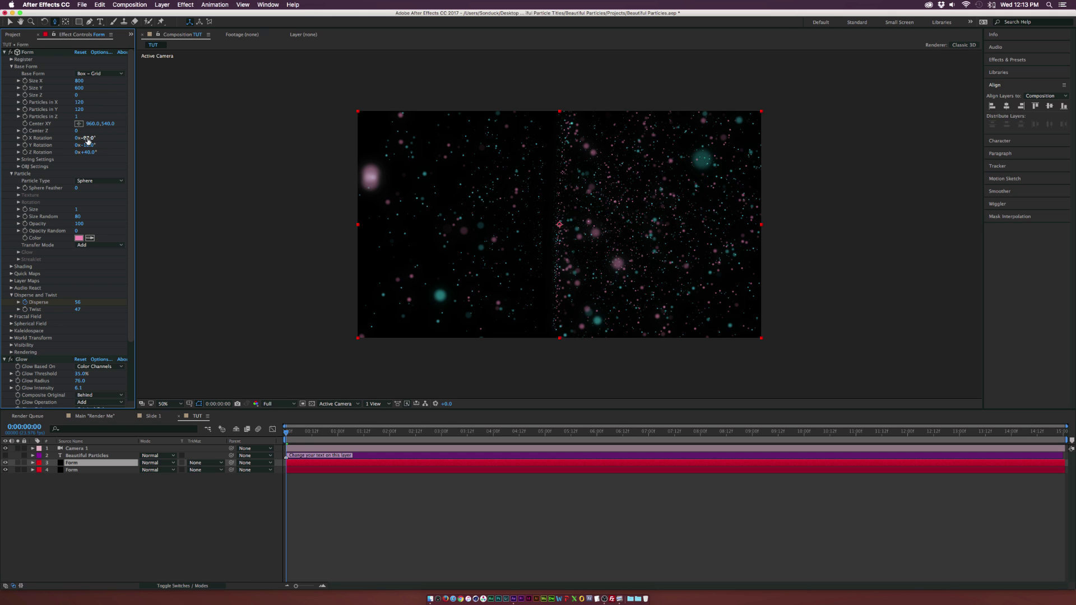
{"action": "left_click_drag", "start_coordinate": [86, 138], "coordinate": [96, 145]}
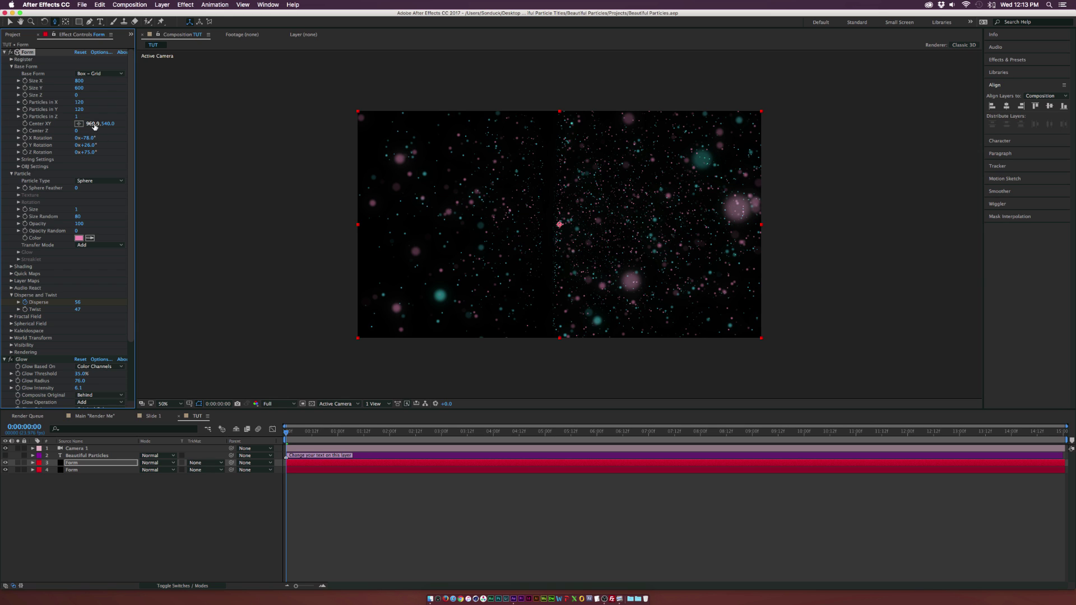
Set the Form copy's Center XY to 730, 470 and its particle Size Random to 100
{"action": "left_click_drag", "start_coordinate": [95, 126], "coordinate": [3, 127]}
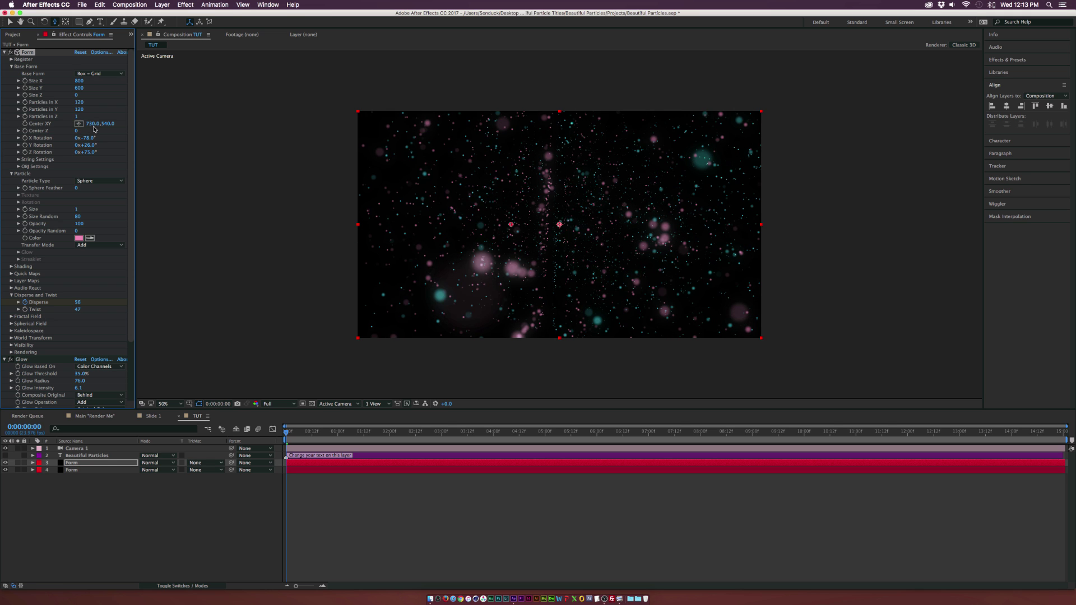
{"action": "left_click_drag", "start_coordinate": [108, 123], "coordinate": [82, 125]}
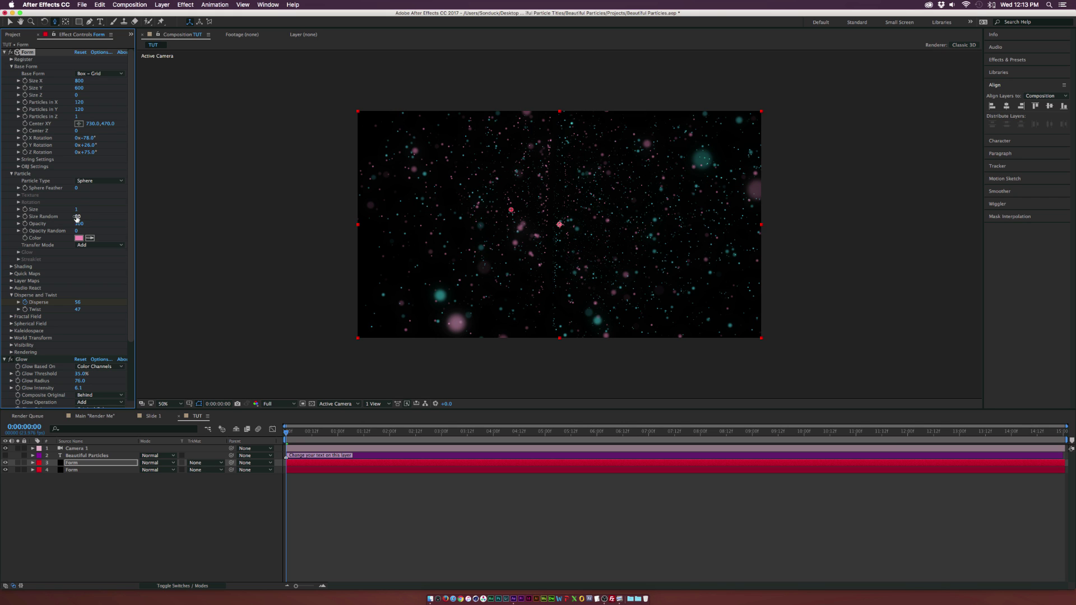
{"action": "left_click_drag", "start_coordinate": [156, 217], "coordinate": [162, 218]}
Create a new adjustment layer and rename it Distort
{"action": "left_click", "coordinate": [102, 481]}
{"action": "left_click", "coordinate": [158, 4]}
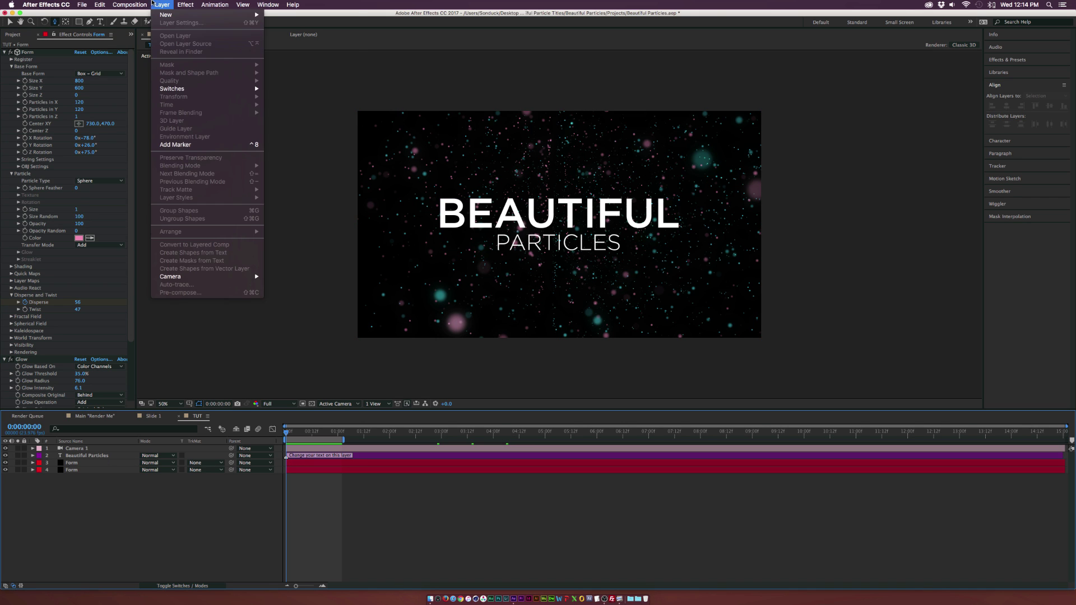
{"action": "mouse_move", "coordinate": [168, 14]}
{"action": "left_click", "coordinate": [302, 65]}
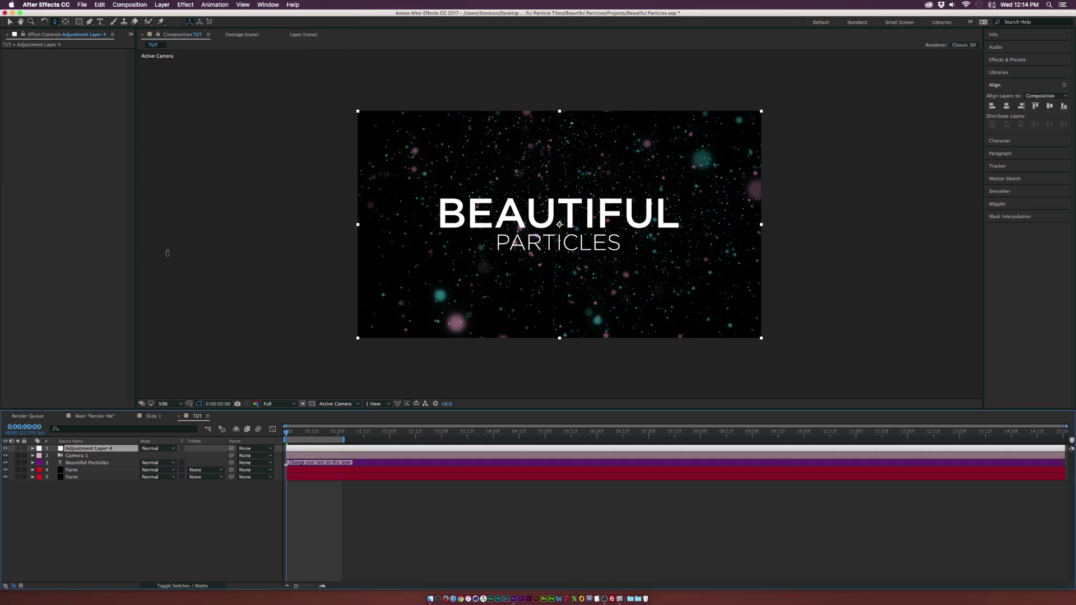
{"action": "key", "text": "Return"}
{"action": "type", "text": "Distor"}
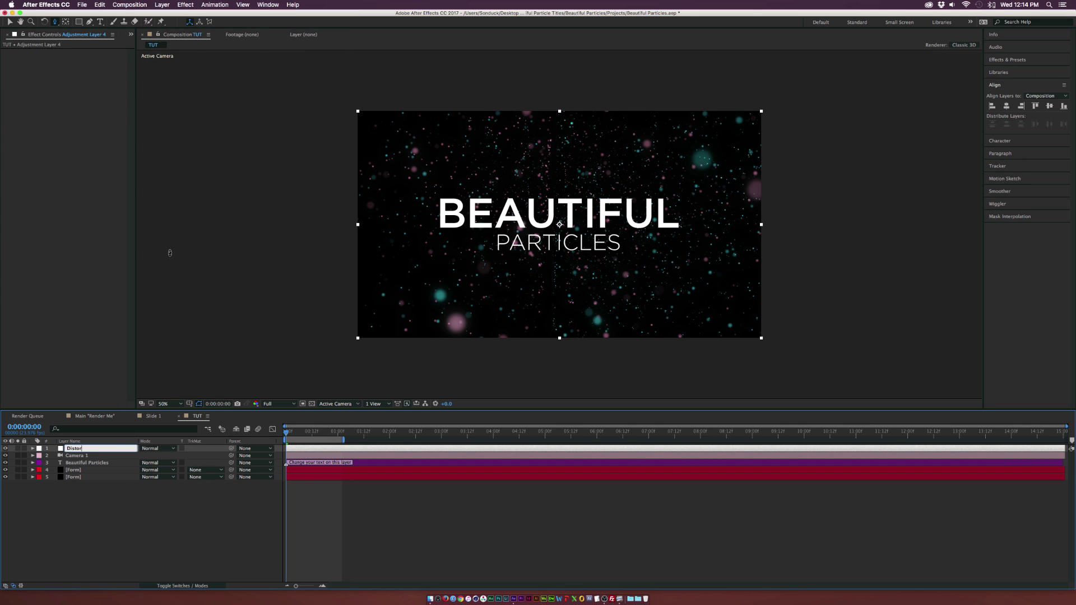
{"action": "type", "text": "t"}
{"action": "key", "text": "Return"}
Apply Optics Compensation to Distort with Reverse Lens Distortion on and Field Of View 75.4, and move the layer directly below the title text
{"action": "left_click", "coordinate": [186, 5]}
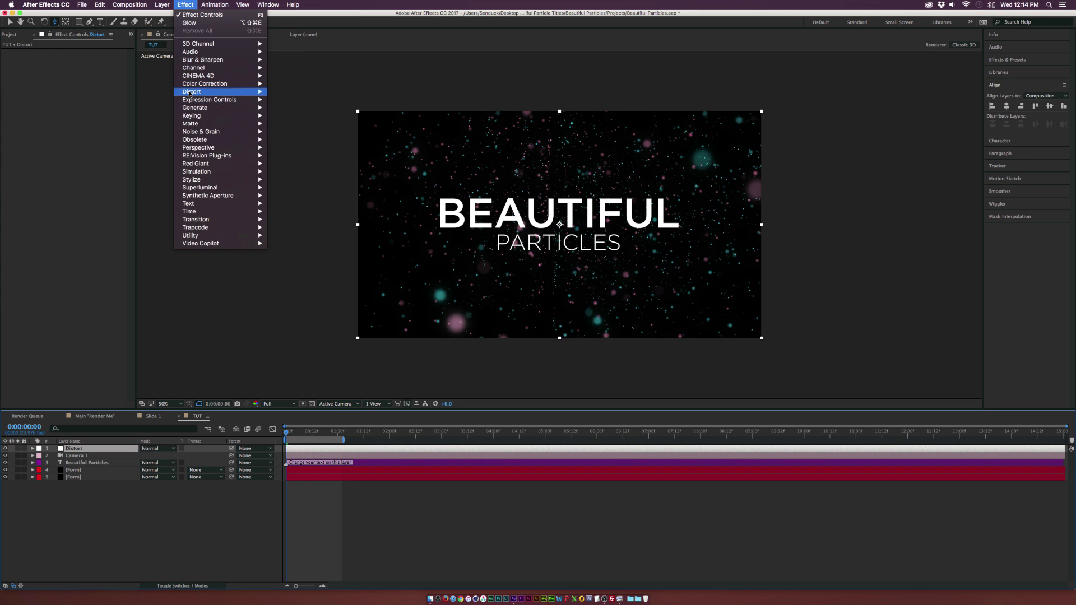
{"action": "mouse_move", "coordinate": [189, 93]}
{"action": "left_click", "coordinate": [297, 277]}
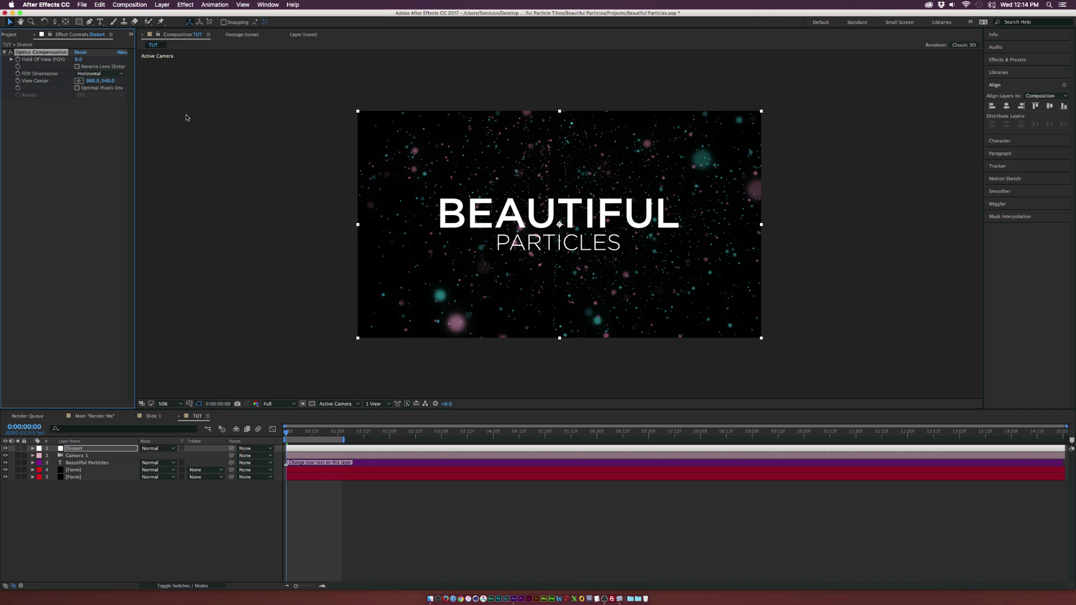
{"action": "left_click_drag", "start_coordinate": [79, 59], "coordinate": [374, 70]}
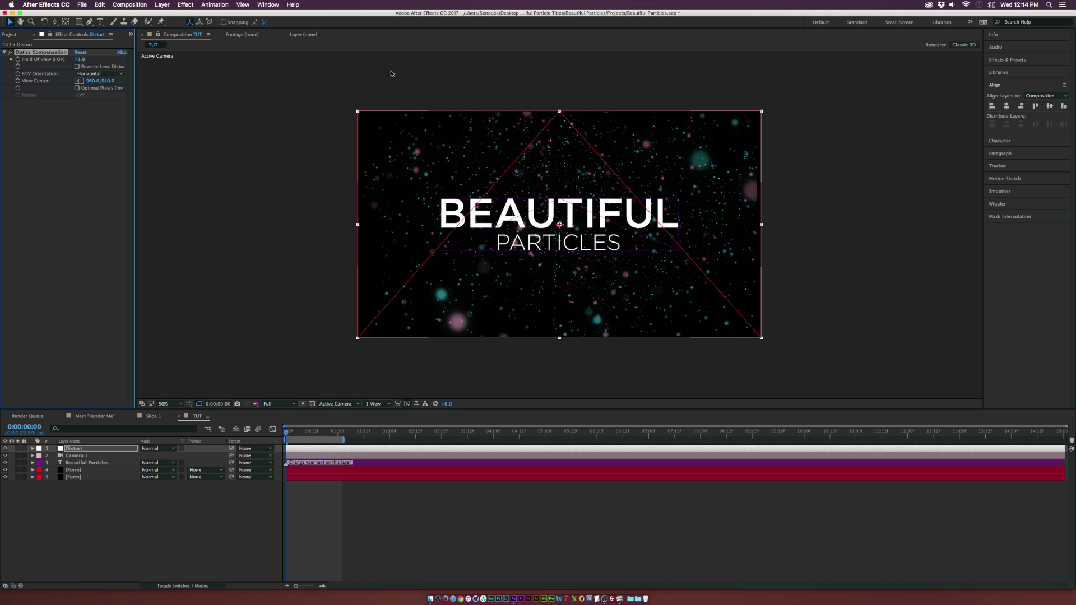
{"action": "left_click", "coordinate": [77, 67]}
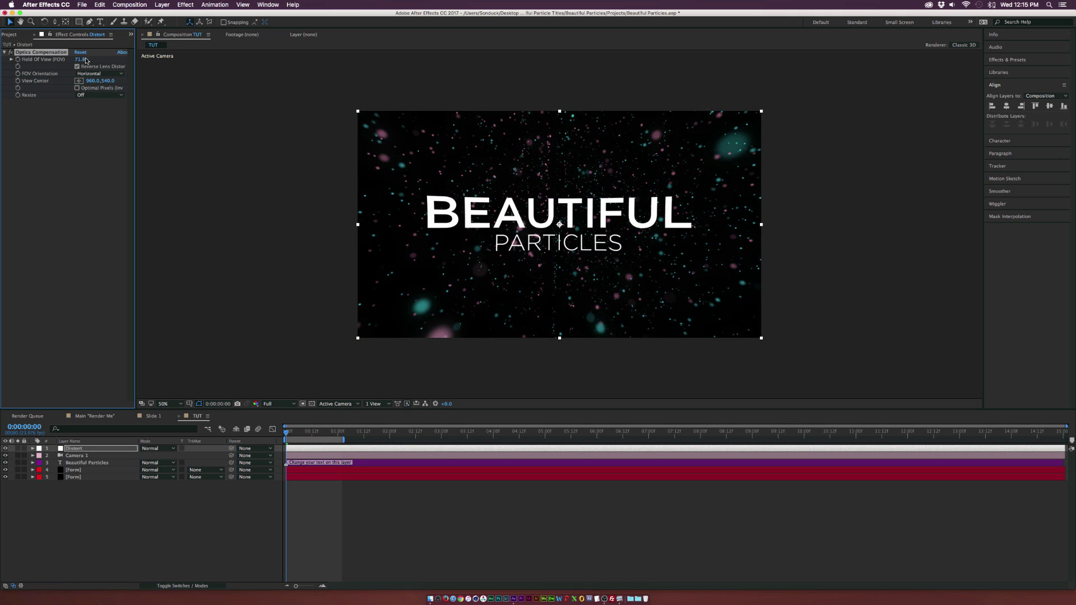
{"action": "left_click_drag", "start_coordinate": [81, 60], "coordinate": [100, 64]}
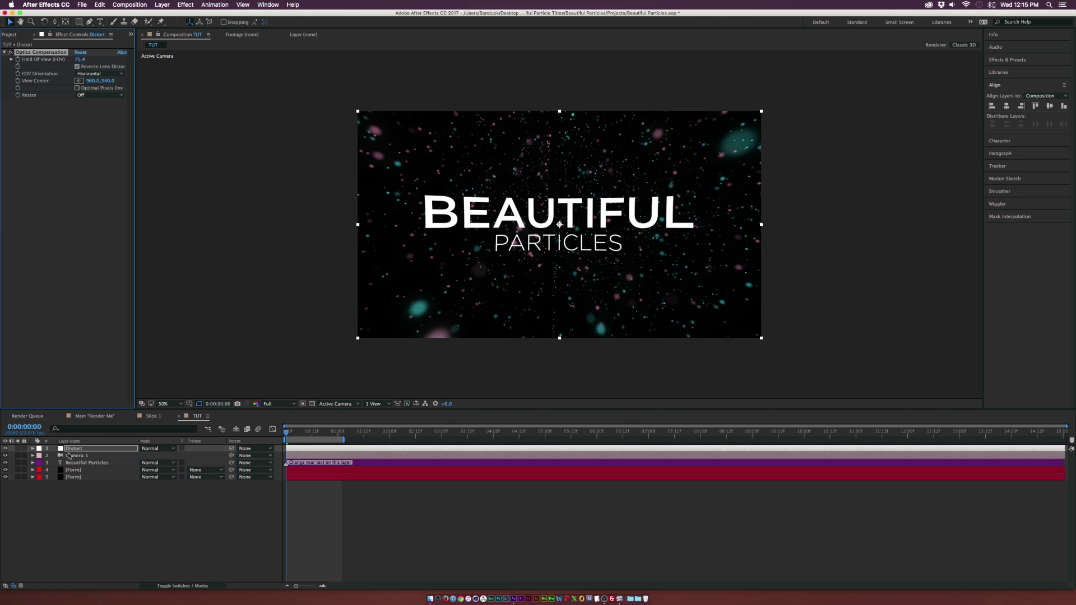
{"action": "left_click_drag", "start_coordinate": [73, 449], "coordinate": [74, 469]}
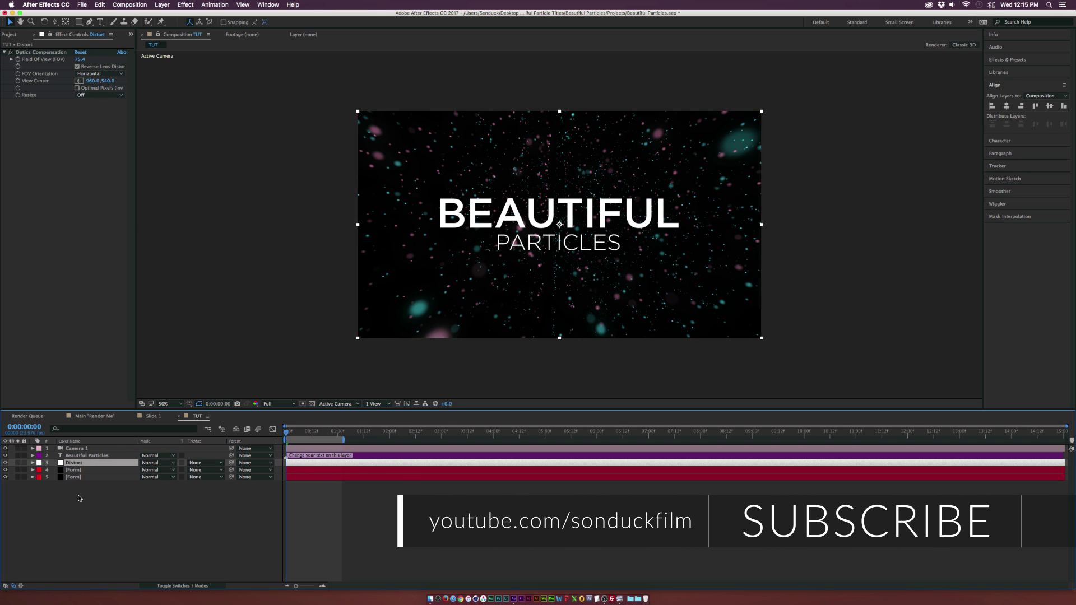
Create a new adjustment layer above Distort and rename it Glow & Color
{"action": "left_click", "coordinate": [156, 3]}
{"action": "mouse_move", "coordinate": [168, 15]}
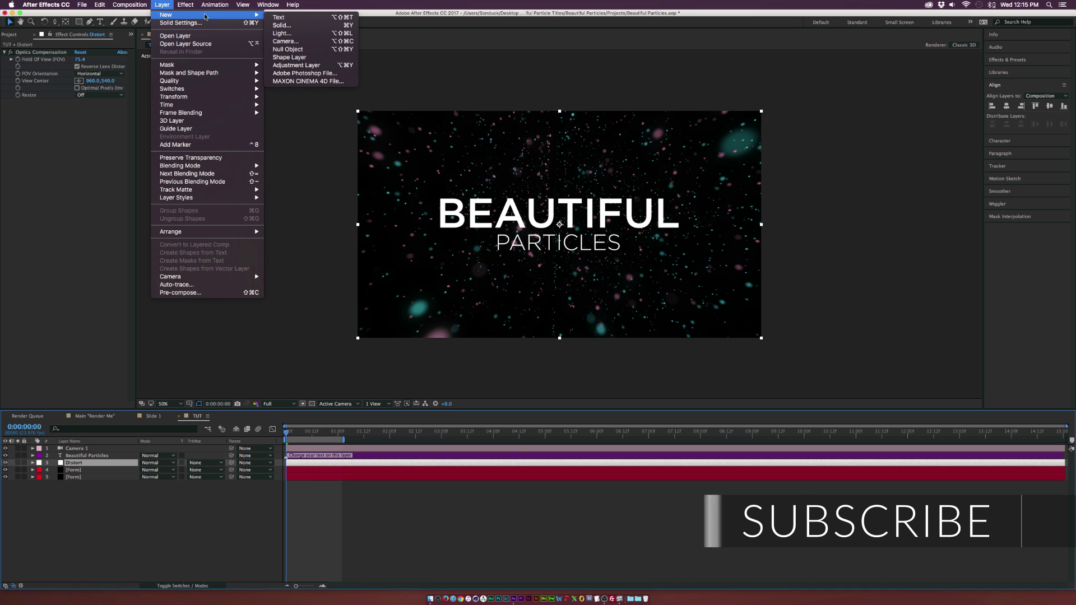
{"action": "left_click", "coordinate": [296, 65]}
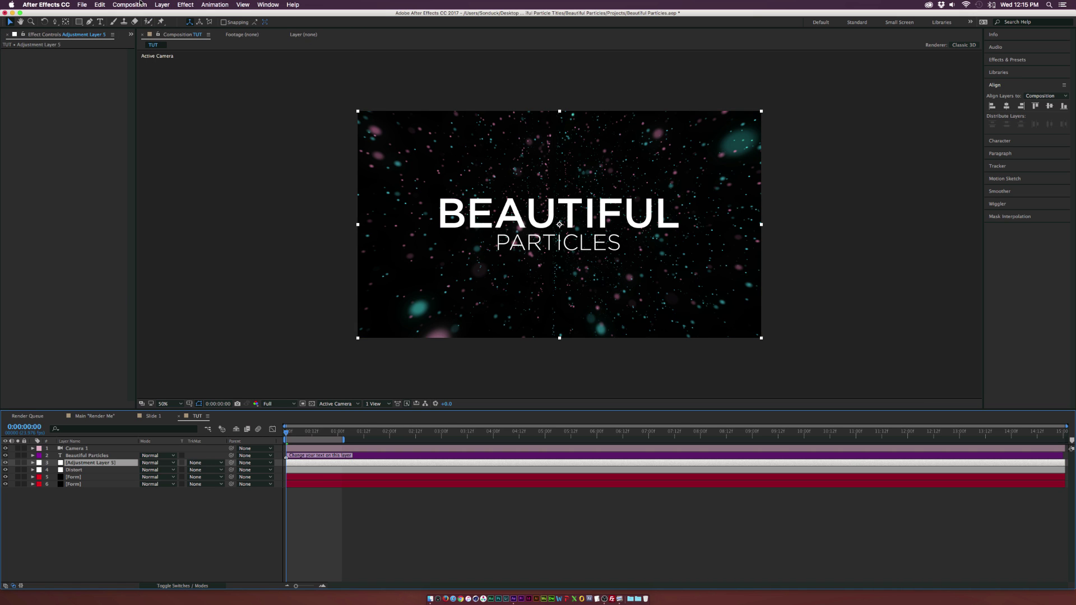
{"action": "key", "text": "Return"}
{"action": "type", "text": "Glow & Color"}
{"action": "key", "text": "Return"}
Apply the Stylize Glow effect to the Glow & Color layer
{"action": "left_click", "coordinate": [186, 5]}
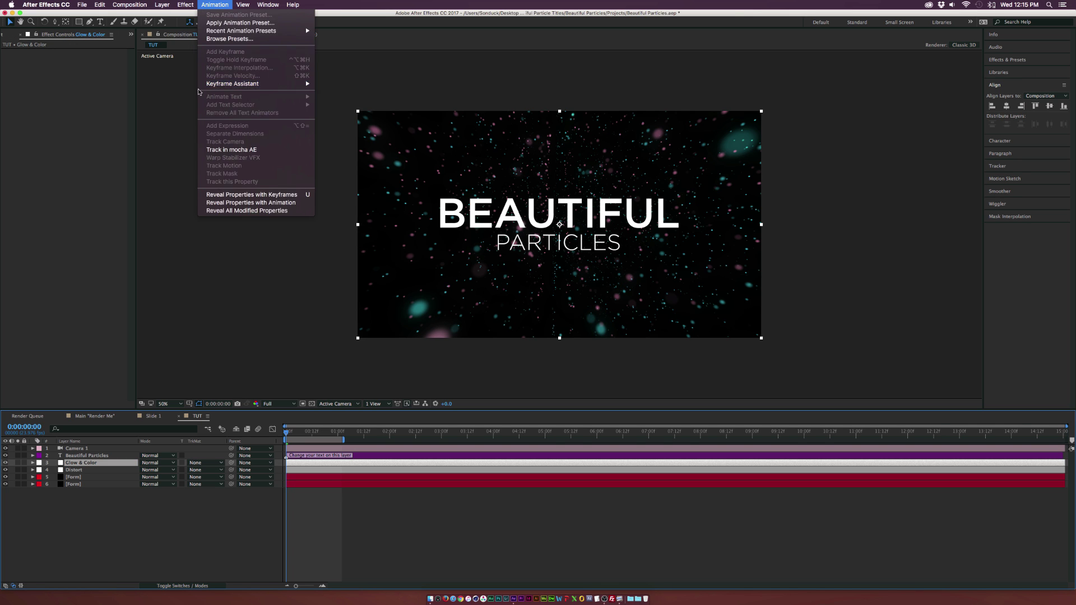
{"action": "mouse_move", "coordinate": [193, 179]}
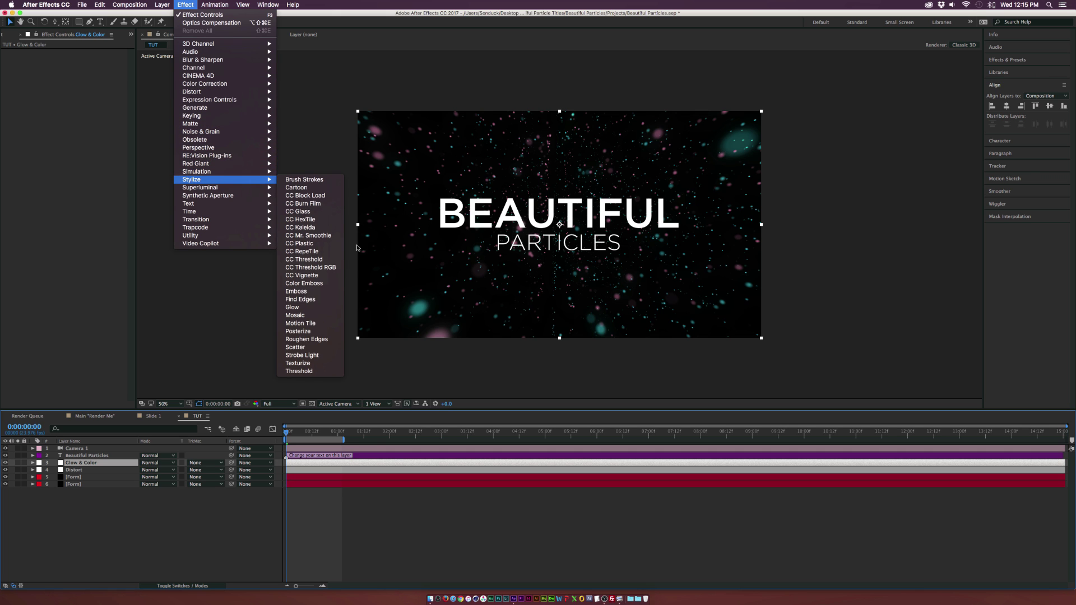
{"action": "left_click", "coordinate": [306, 307]}
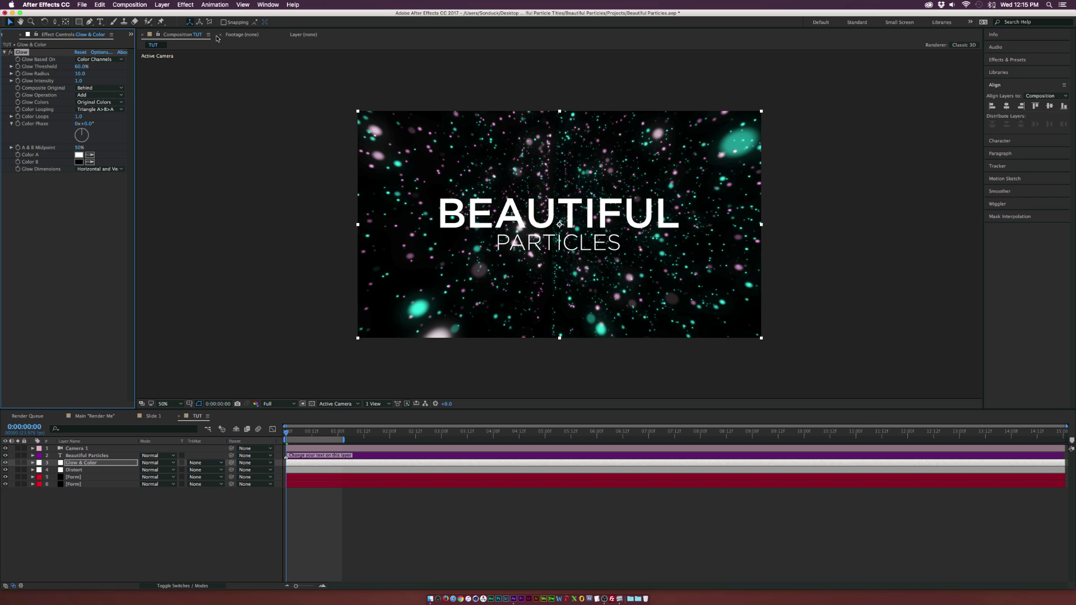
Add a Curves effect to the Glow & Color layer and pull the Red channel's midpoint down
{"action": "left_click", "coordinate": [185, 4]}
{"action": "mouse_move", "coordinate": [224, 84]}
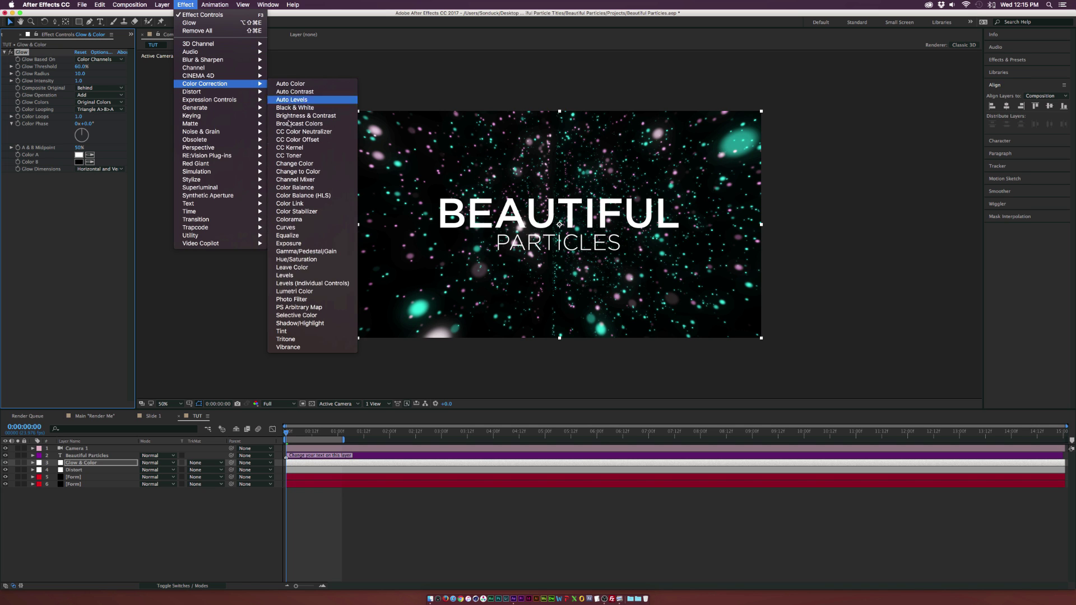
{"action": "left_click", "coordinate": [287, 227]}
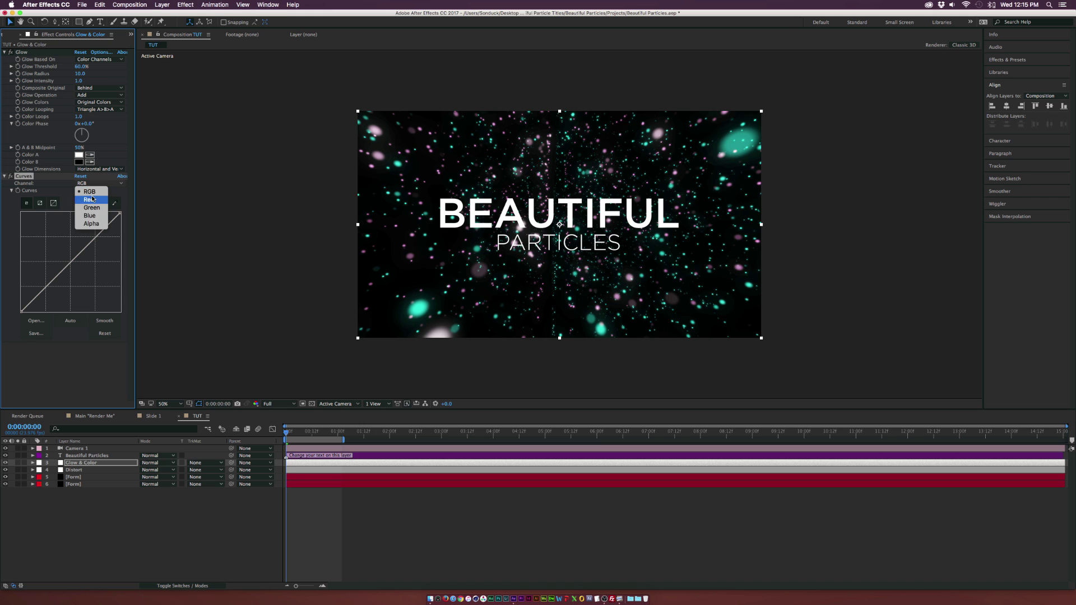
{"action": "left_click", "coordinate": [89, 200]}
{"action": "left_click_drag", "start_coordinate": [74, 259], "coordinate": [80, 277]}
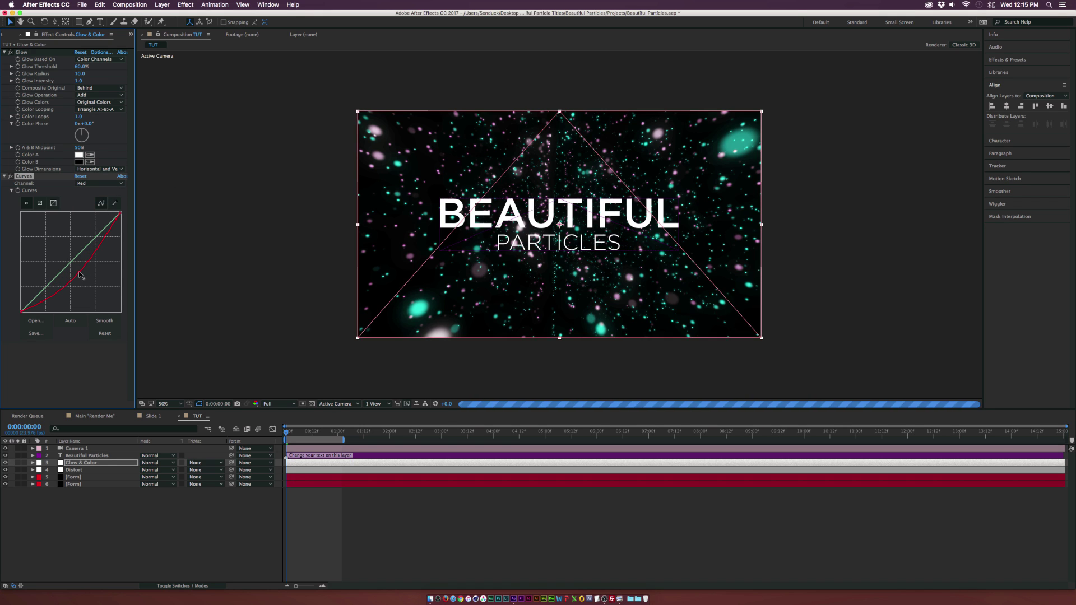
Pull the Green channel's curve midpoint down slightly and adjust the Blue channel's curve in Curves
{"action": "left_click", "coordinate": [94, 183]}
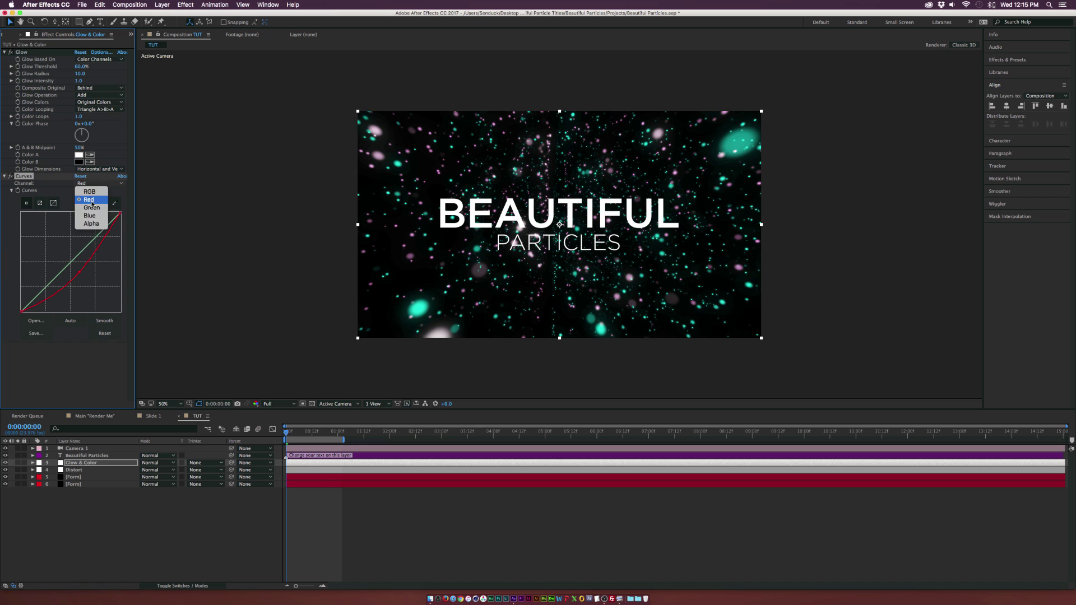
{"action": "left_click", "coordinate": [90, 196]}
{"action": "left_click_drag", "start_coordinate": [71, 262], "coordinate": [76, 270]}
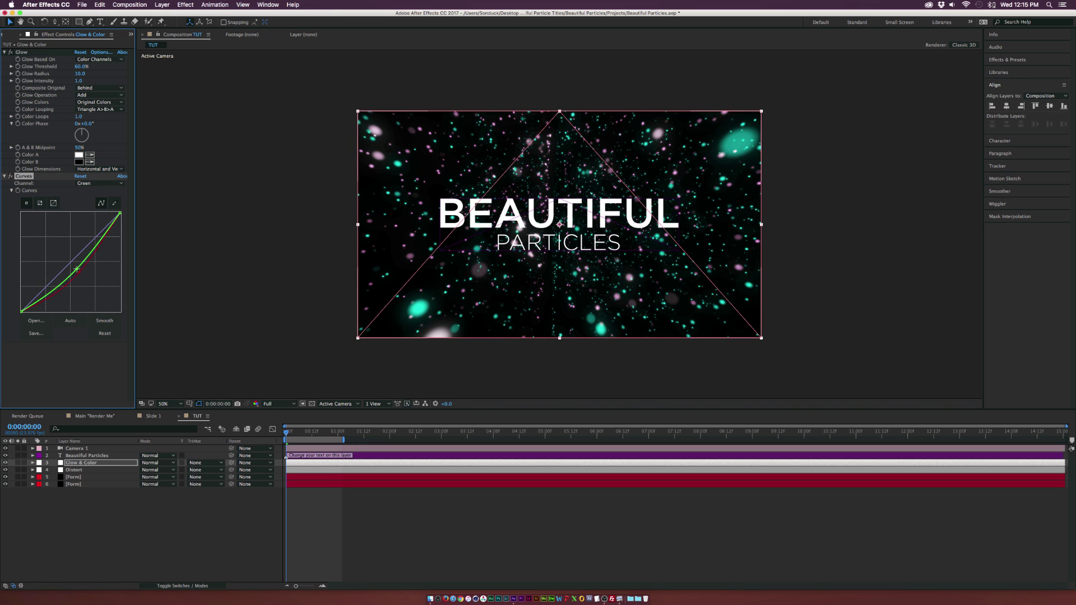
{"action": "left_click", "coordinate": [98, 183]}
{"action": "left_click", "coordinate": [66, 276]}
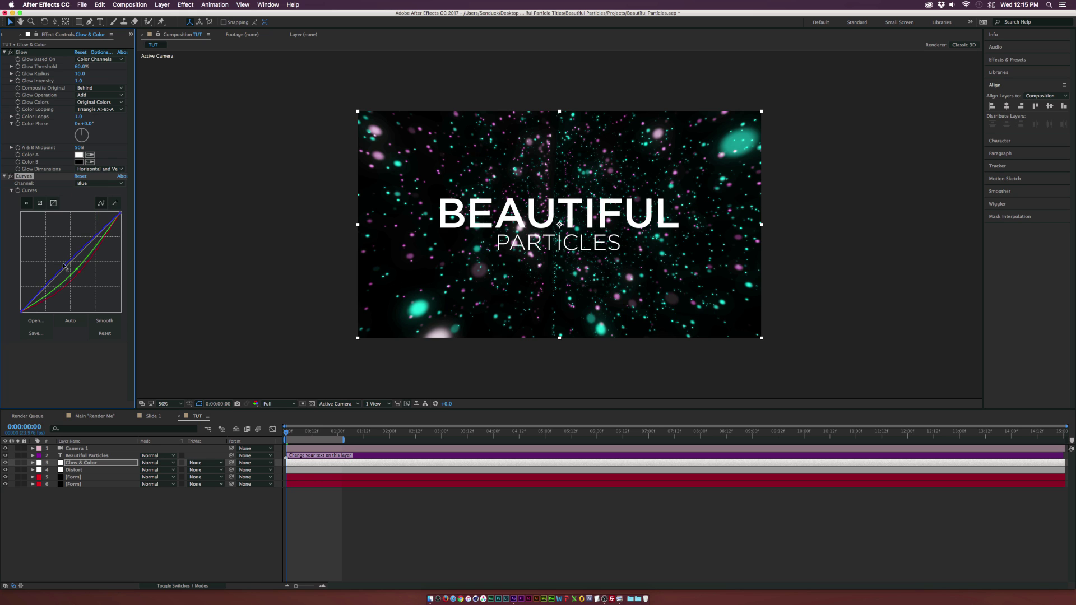
{"action": "left_click_drag", "start_coordinate": [66, 276], "coordinate": [68, 286]}
Reset the Point of Interest of Camera 1 to its default
{"action": "left_click", "coordinate": [74, 448]}
{"action": "left_click", "coordinate": [33, 448]}
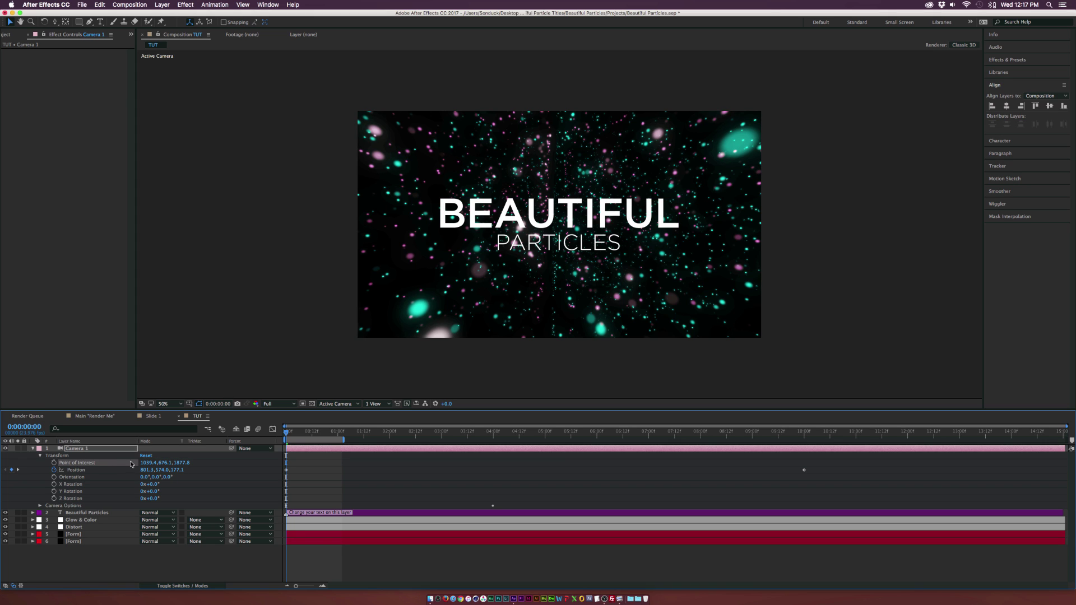
{"action": "right_click", "coordinate": [81, 464]}
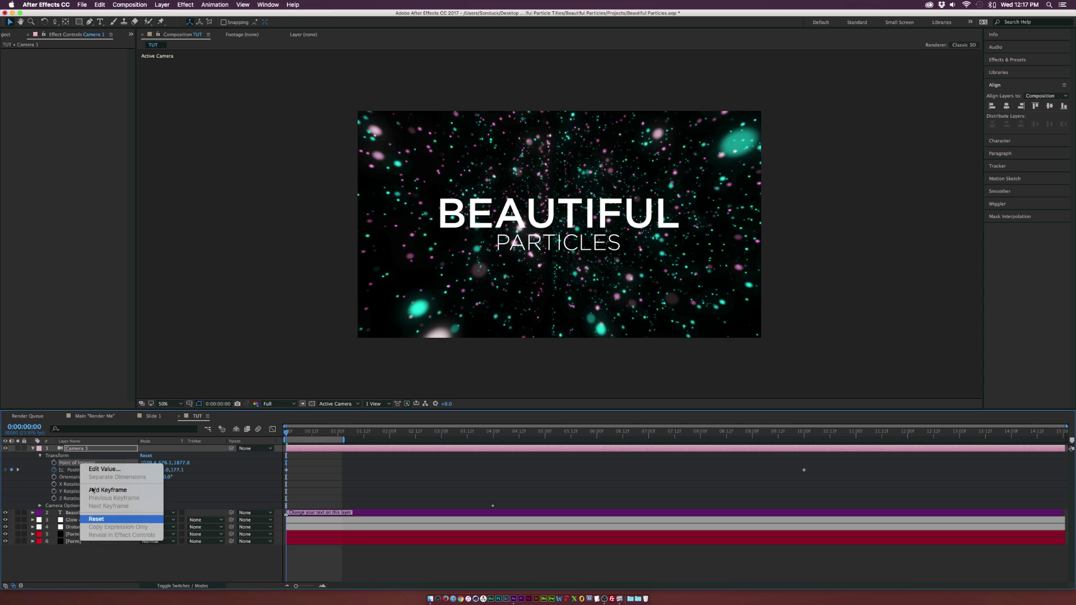
{"action": "left_click", "coordinate": [96, 519]}
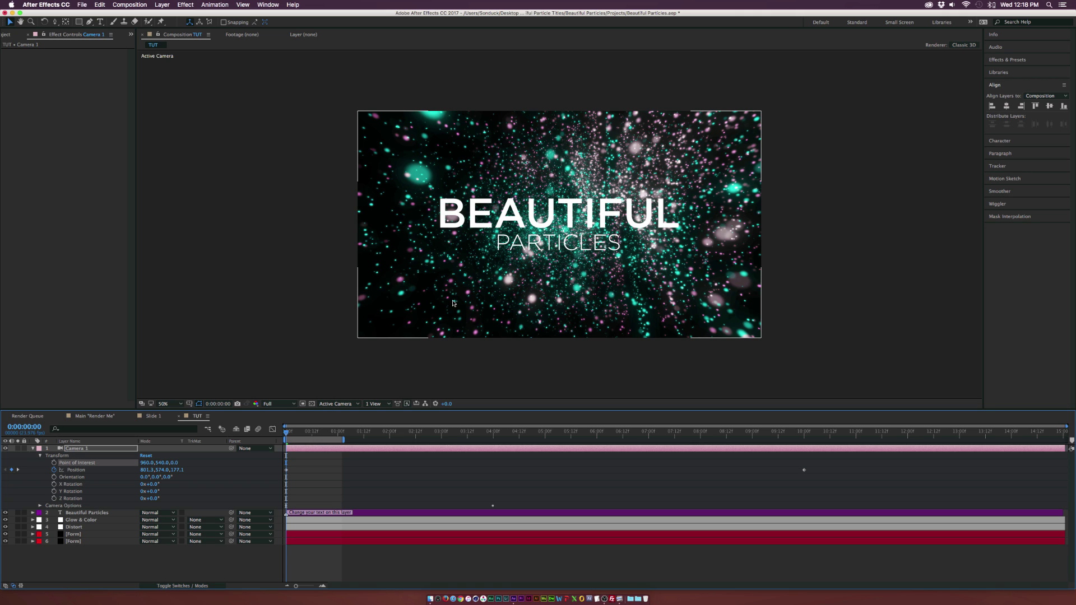
Set Camera 1's Z Position to 400 at 0 seconds and 45 at the 10-second keyframe
{"action": "left_click", "coordinate": [177, 472]}
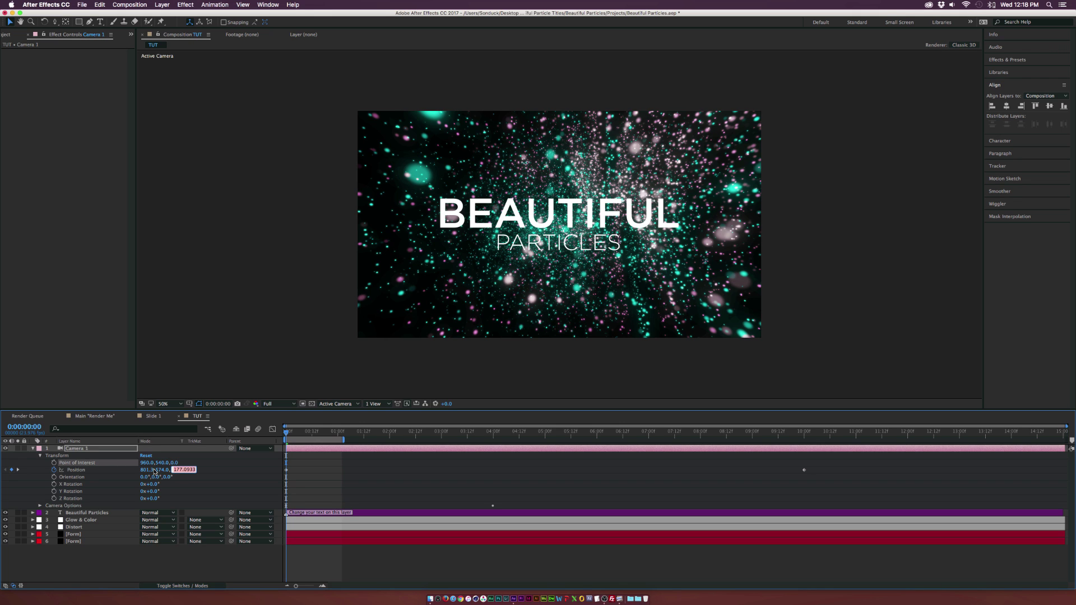
{"action": "type", "text": "400"}
{"action": "left_click", "coordinate": [221, 472]}
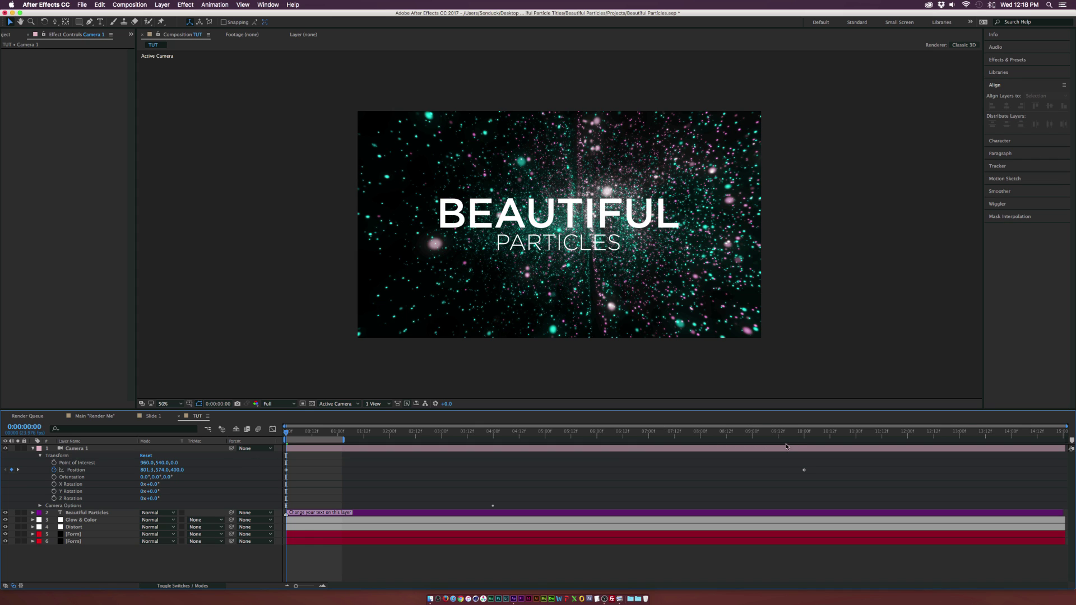
{"action": "left_click_drag", "start_coordinate": [791, 433], "coordinate": [804, 433]}
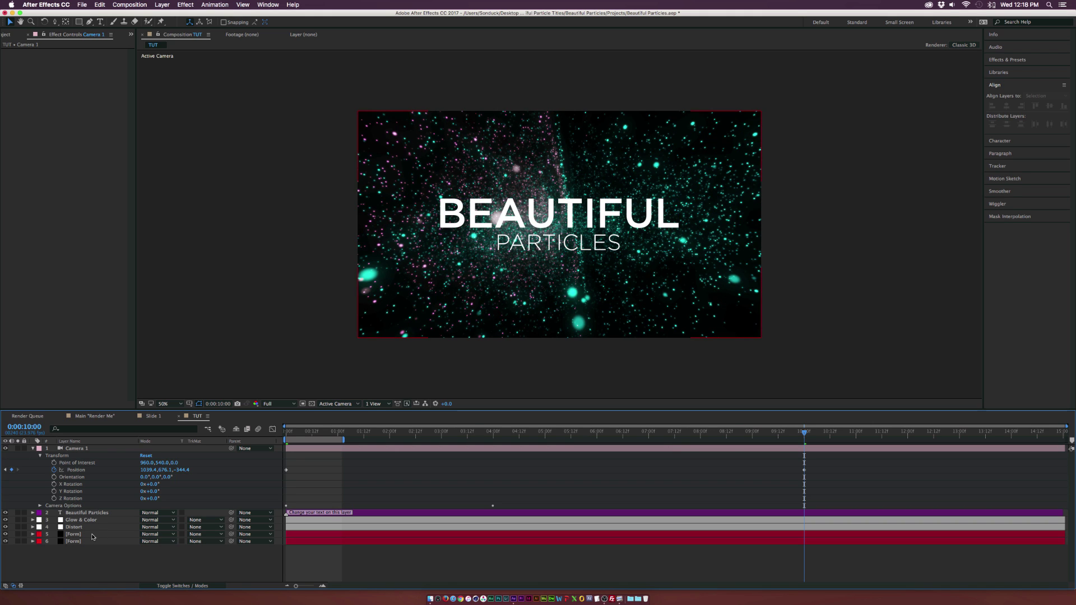
{"action": "left_click", "coordinate": [182, 469]}
{"action": "type", "text": "45"}
{"action": "key", "text": "Return"}
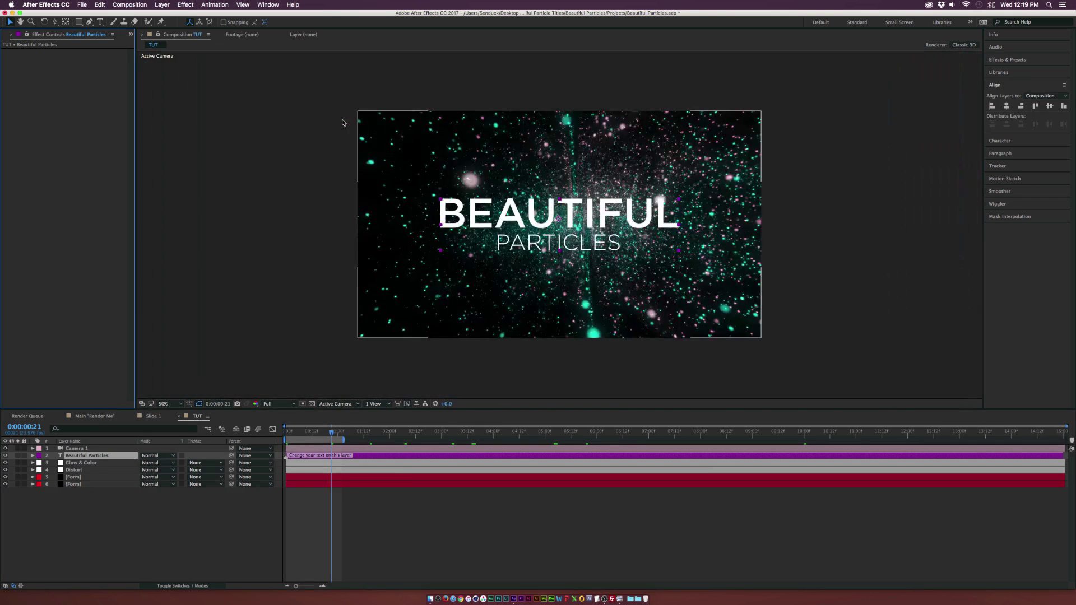
Add a Gradient Overlay layer style to the Beautiful Particles text and remove the existing keyframes from its Angle
{"action": "left_click", "coordinate": [162, 4]}
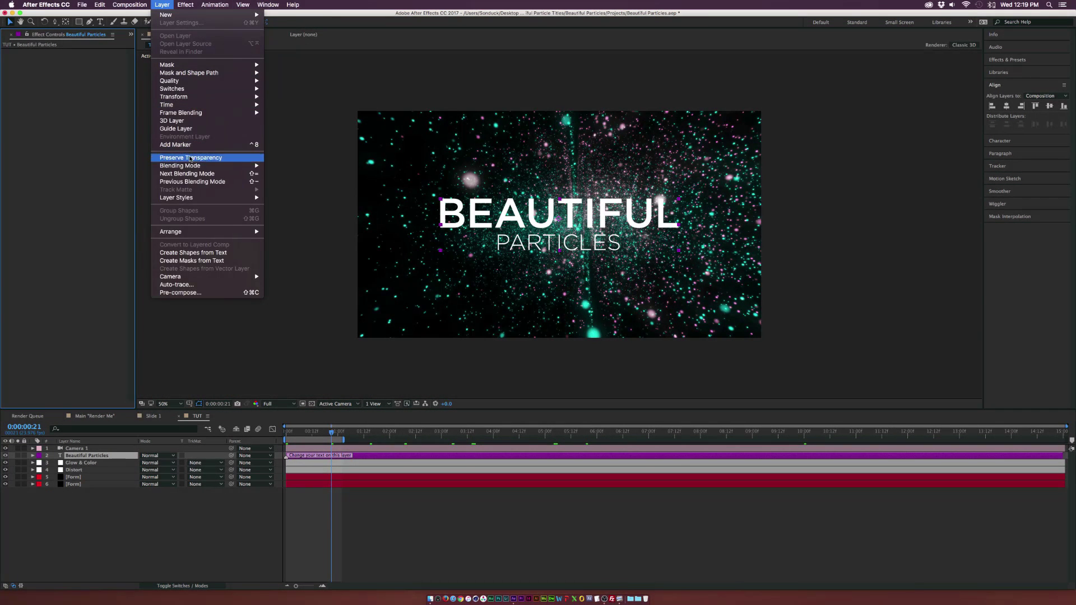
{"action": "mouse_move", "coordinate": [181, 199]}
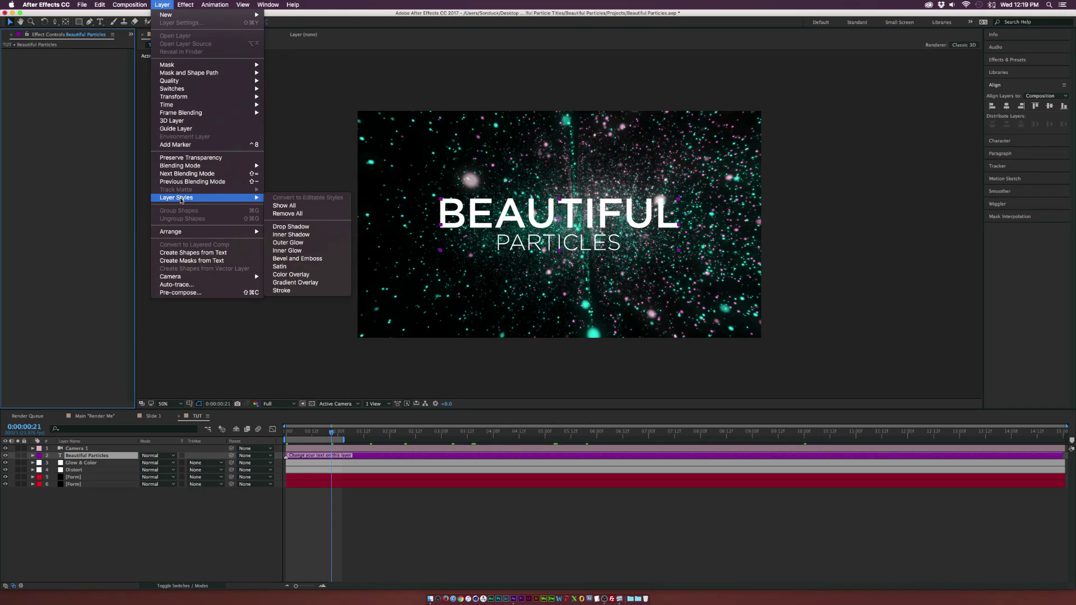
{"action": "left_click", "coordinate": [292, 282]}
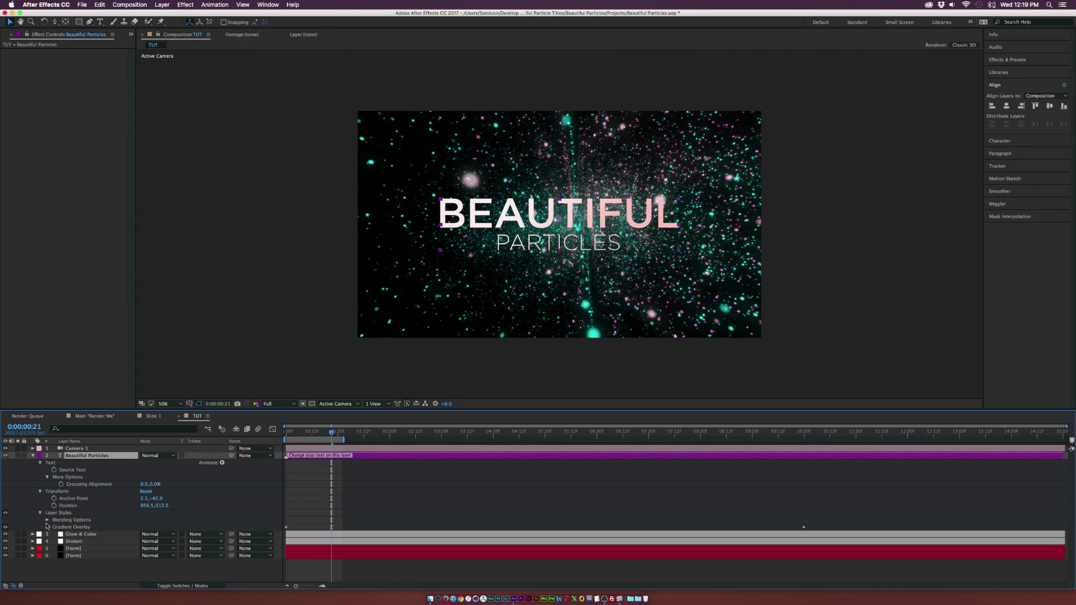
{"action": "left_click", "coordinate": [47, 528]}
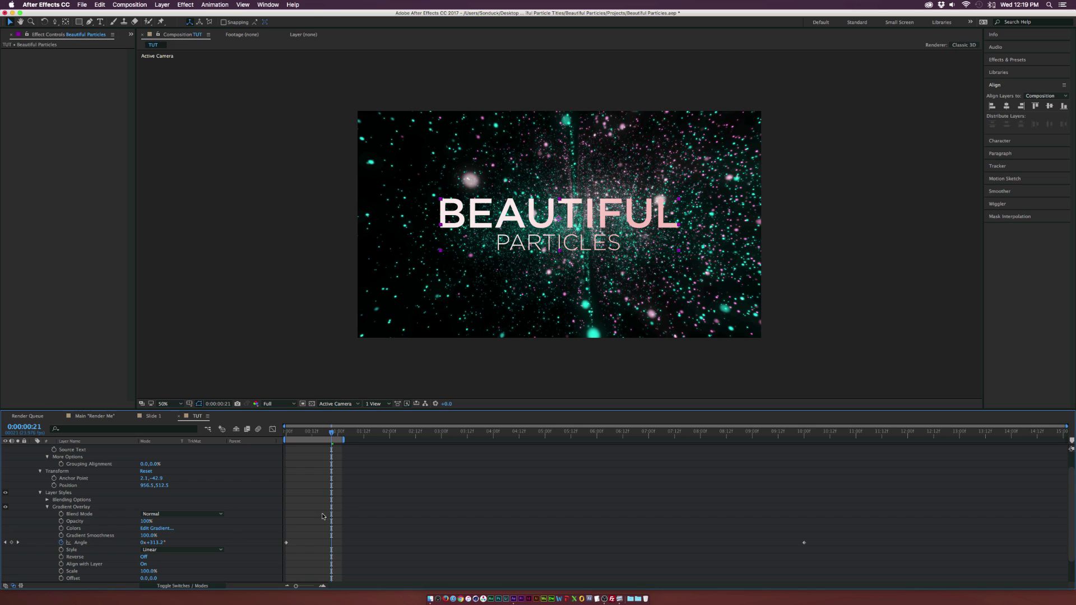
{"action": "left_click", "coordinate": [62, 544]}
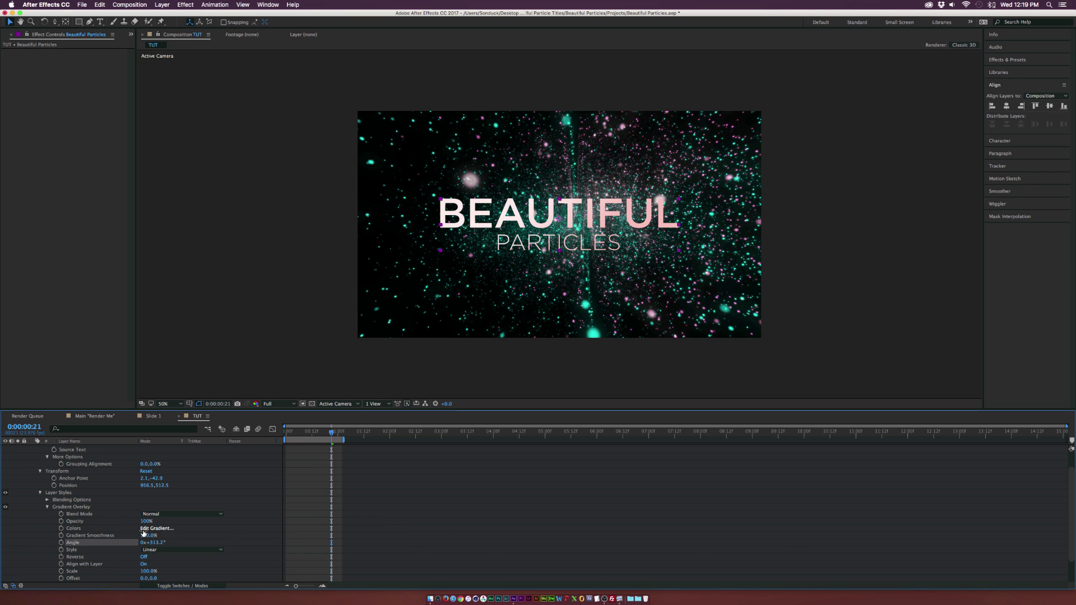
Edit the Gradient Overlay colors to run from a very pale pink at the start to a deeper pink at the end
{"action": "left_click", "coordinate": [148, 529]}
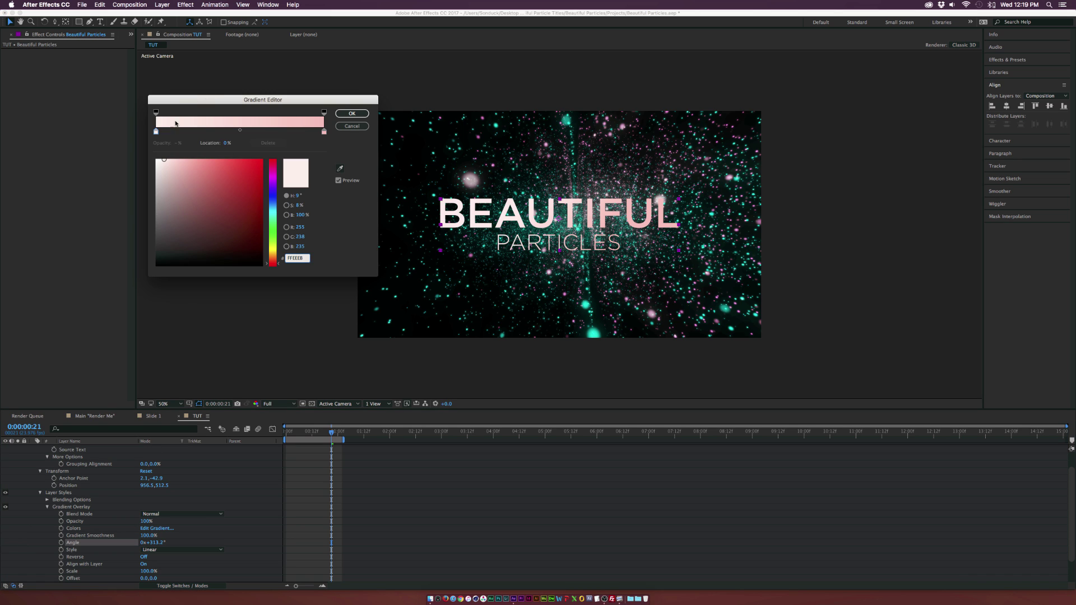
{"action": "left_click", "coordinate": [155, 133]}
{"action": "left_click", "coordinate": [164, 159]}
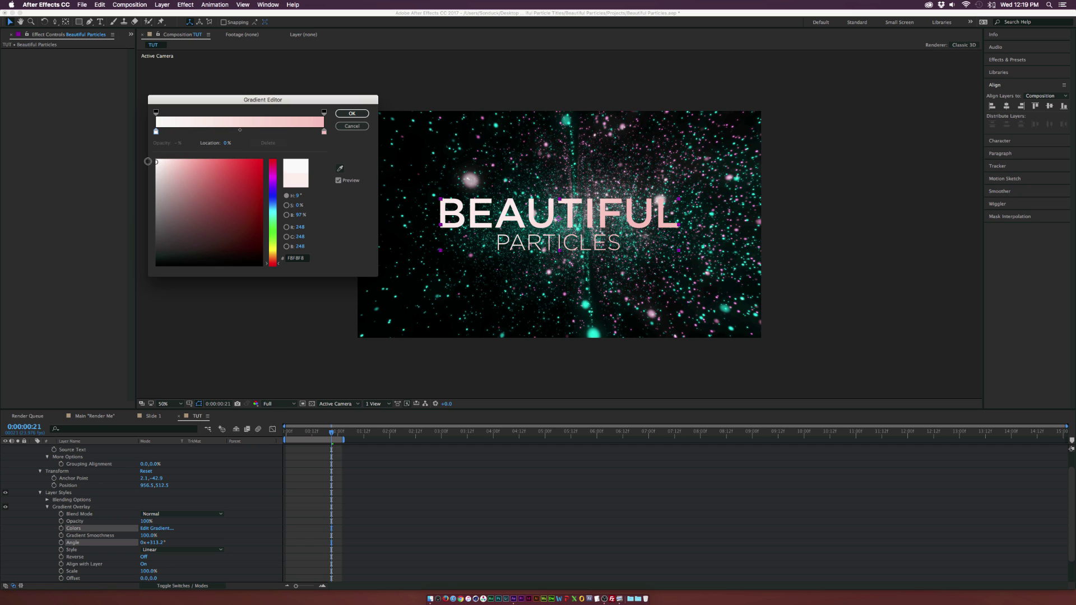
{"action": "left_click_drag", "start_coordinate": [166, 158], "coordinate": [168, 158]}
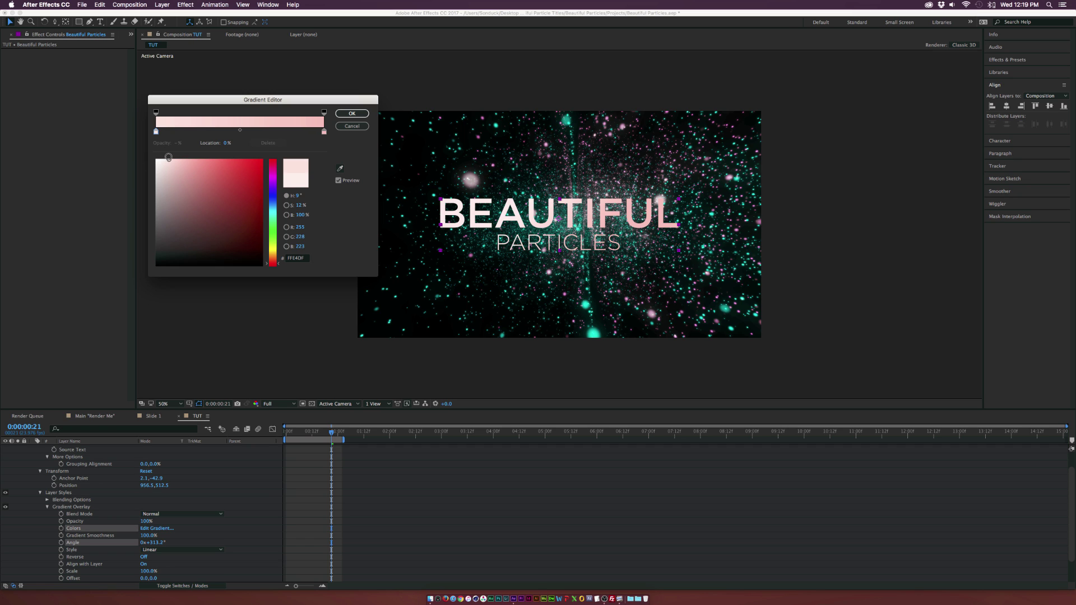
{"action": "left_click", "coordinate": [168, 161]}
{"action": "left_click", "coordinate": [324, 132]}
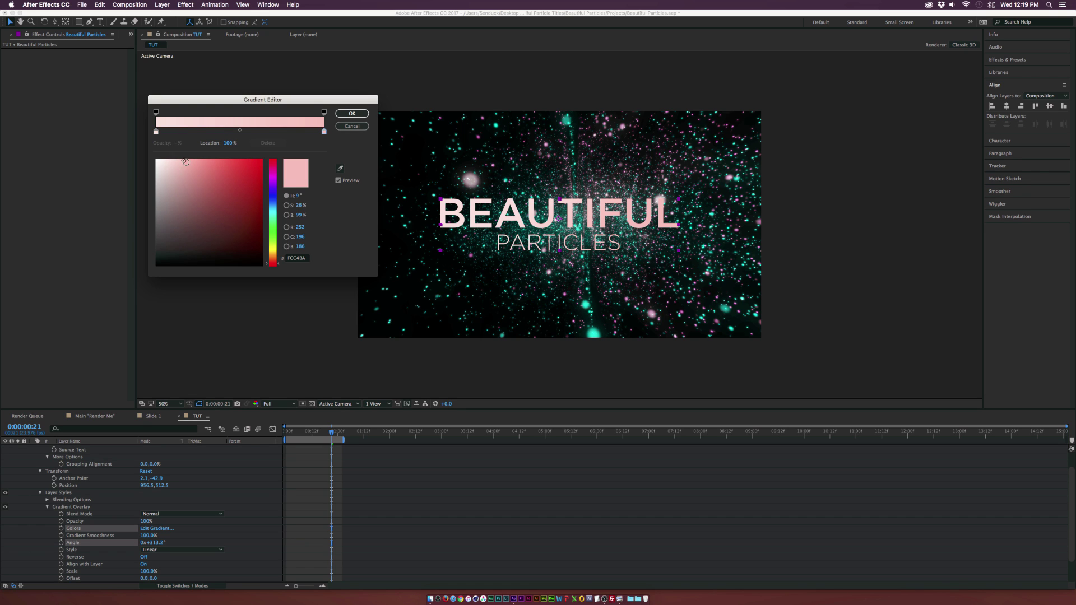
{"action": "left_click", "coordinate": [157, 161]}
{"action": "left_click_drag", "start_coordinate": [158, 162], "coordinate": [185, 160]}
{"action": "left_click", "coordinate": [354, 113]}
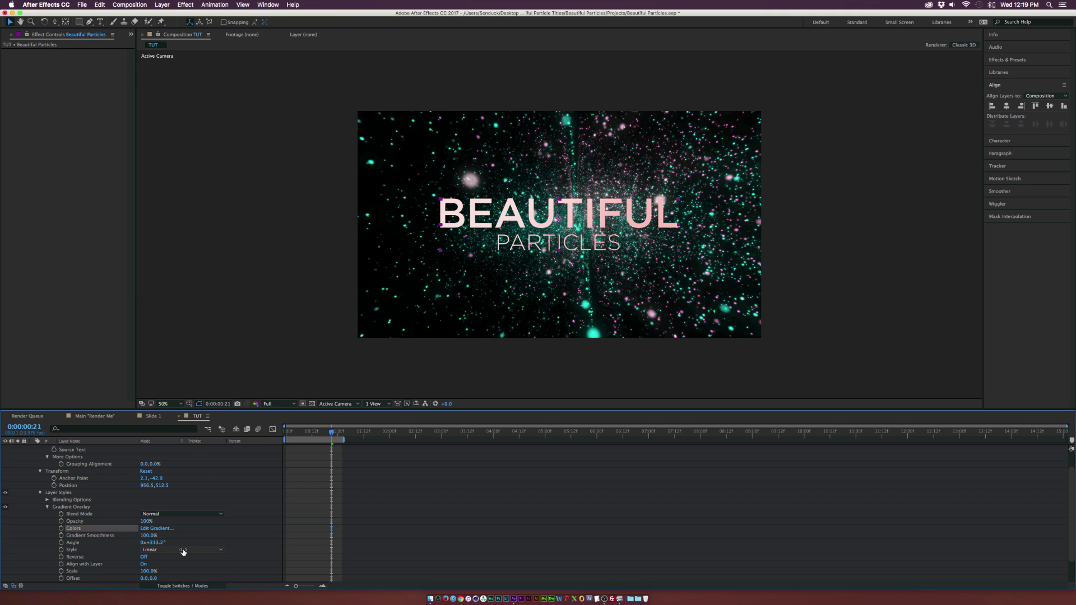
Keyframe the Gradient Overlay's Angle from 1x+5.2° at 0 seconds to about 1x+261° at 10 seconds
{"action": "left_click_drag", "start_coordinate": [152, 542], "coordinate": [178, 542]}
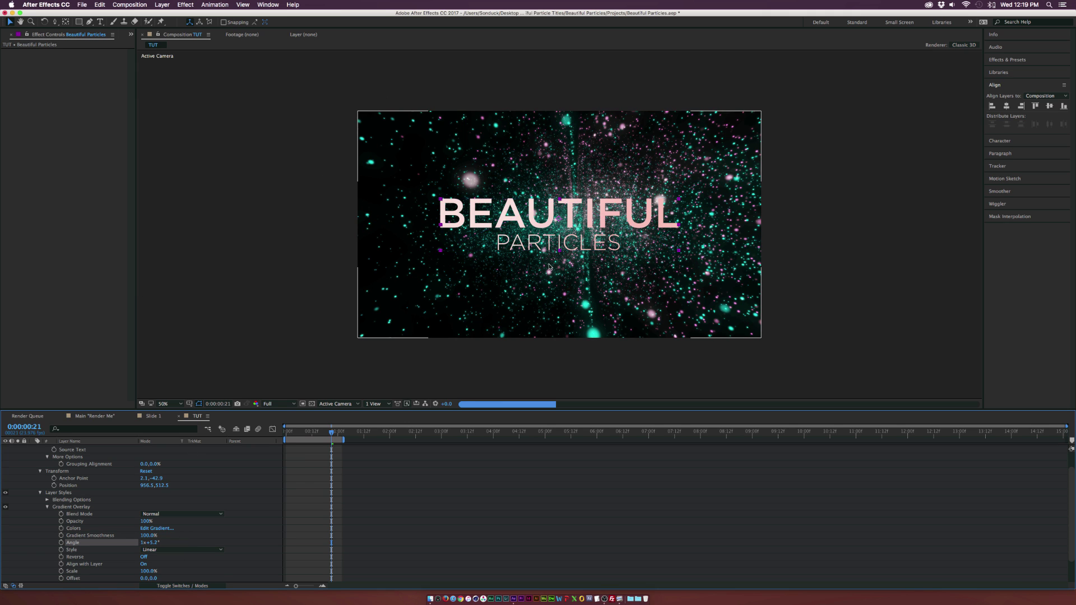
{"action": "left_click_drag", "start_coordinate": [298, 428], "coordinate": [286, 429]}
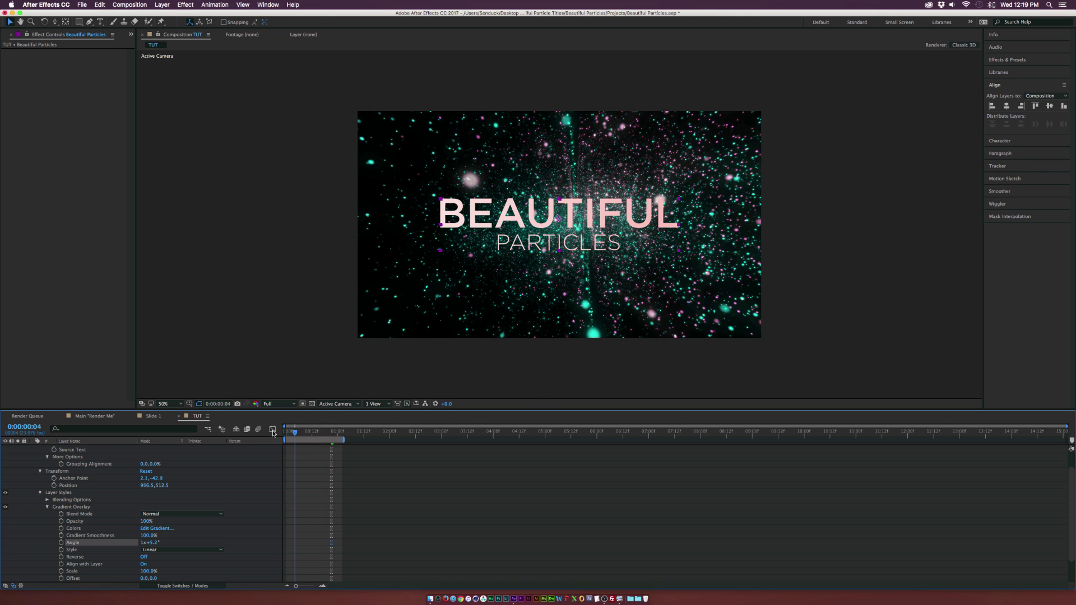
{"action": "left_click", "coordinate": [61, 543]}
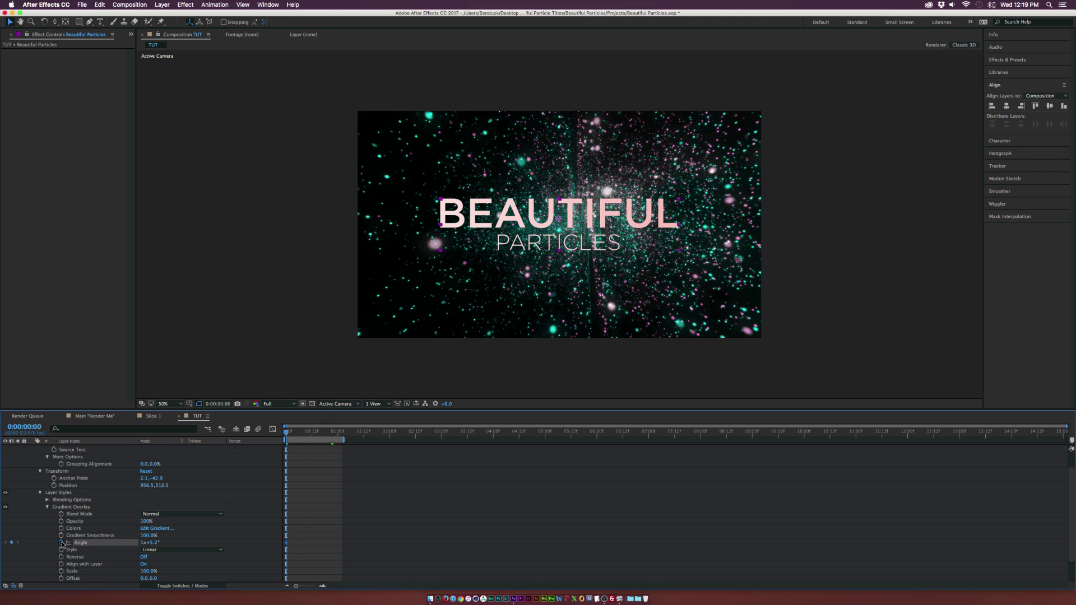
{"action": "left_click", "coordinate": [752, 436]}
{"action": "left_click_drag", "start_coordinate": [776, 436], "coordinate": [804, 436]}
{"action": "left_click_drag", "start_coordinate": [152, 543], "coordinate": [260, 544]}
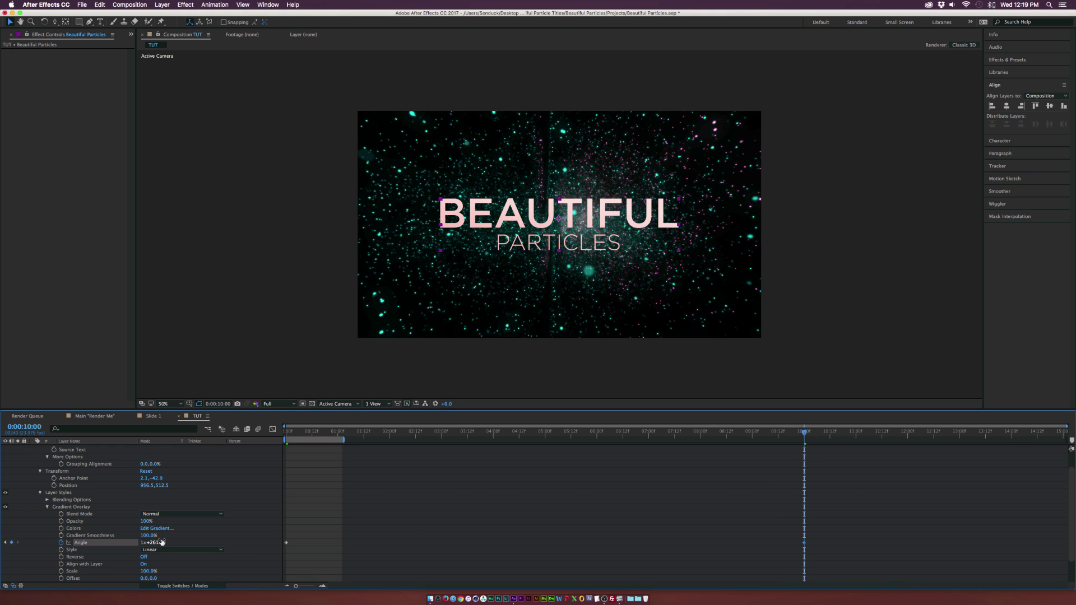
{"action": "left_click", "coordinate": [47, 507]}
Apply the Evaporate preset from the Text Blurs animation presets to the Beautiful Particles text at 0 seconds
{"action": "left_click", "coordinate": [1002, 60]}
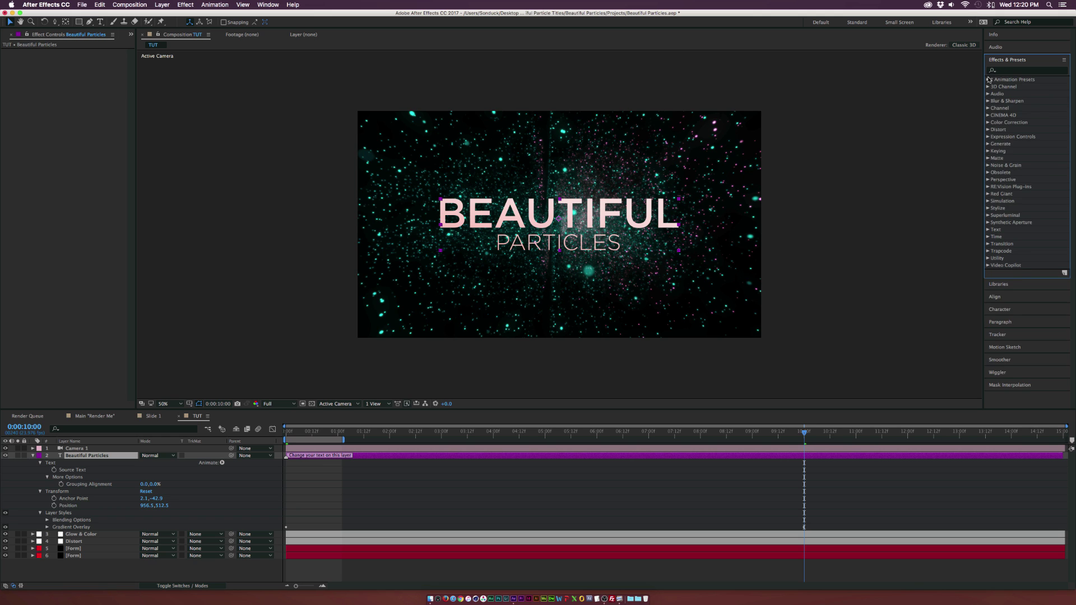
{"action": "left_click", "coordinate": [990, 80]}
{"action": "left_click", "coordinate": [996, 144]}
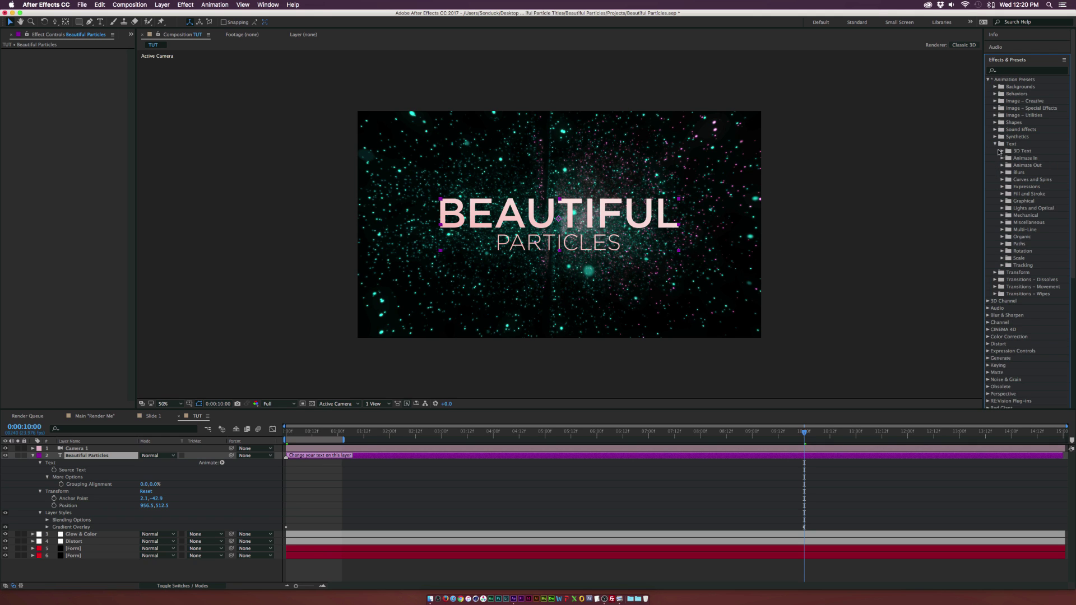
{"action": "left_click", "coordinate": [1003, 173]}
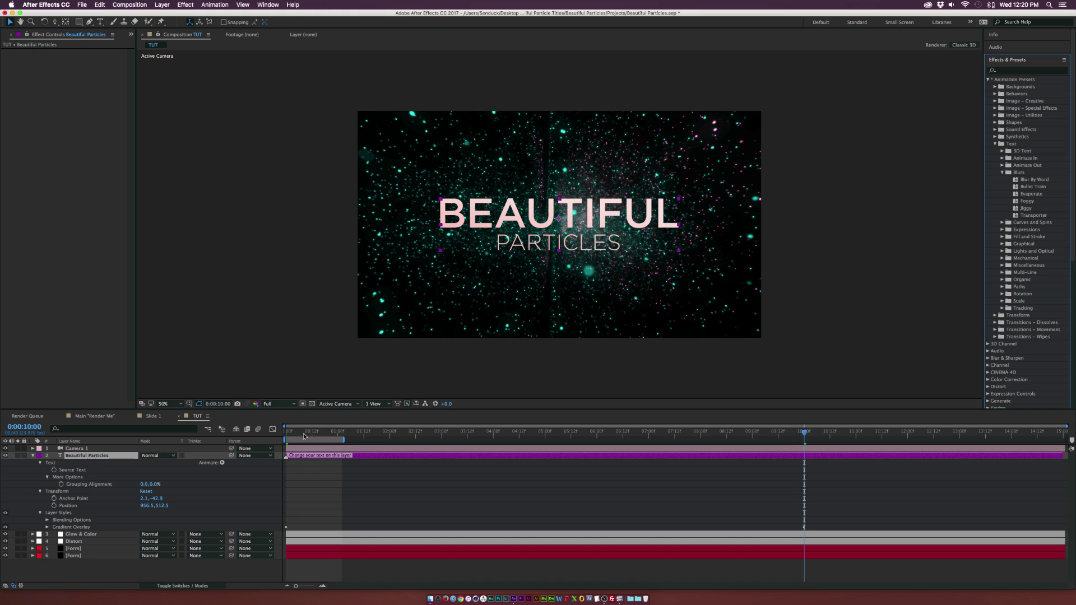
{"action": "key", "text": "Home"}
{"action": "left_click_drag", "start_coordinate": [1031, 194], "coordinate": [554, 223]}
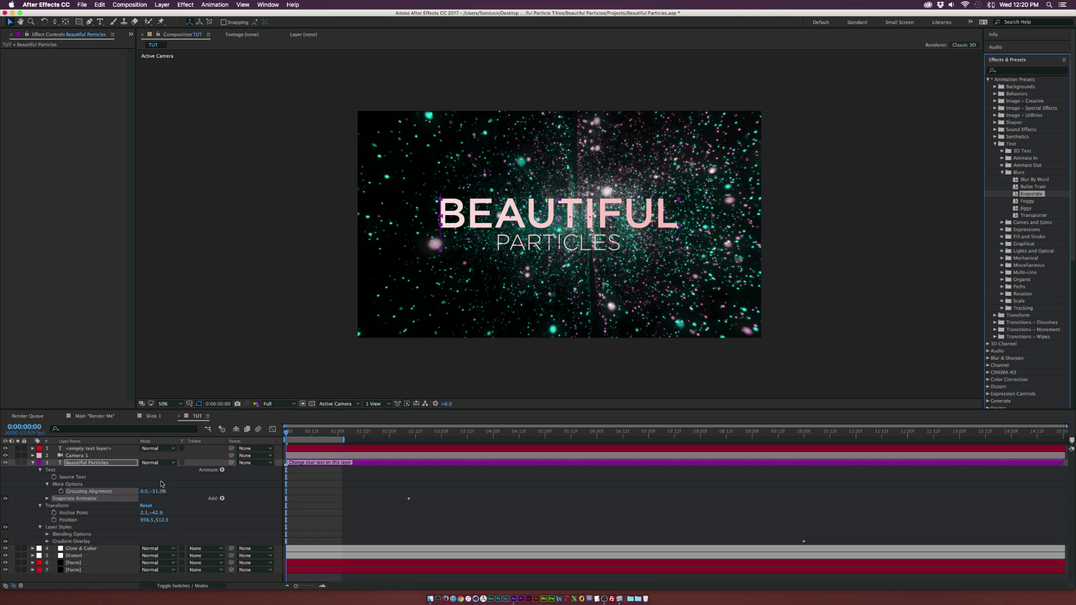
Reveal the Beautiful Particles layer's keyframes and time-reverse its two Range Selector Offset keyframes
{"action": "key", "text": "u"}
{"action": "left_click_drag", "start_coordinate": [456, 471], "coordinate": [286, 481]}
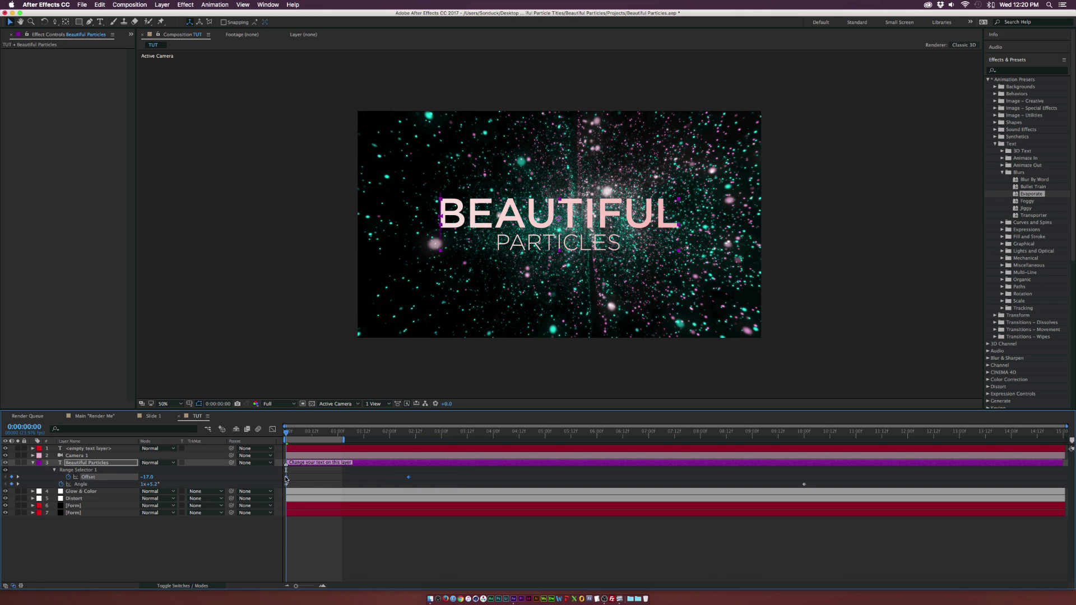
{"action": "right_click", "coordinate": [286, 480]}
{"action": "mouse_move", "coordinate": [319, 578]}
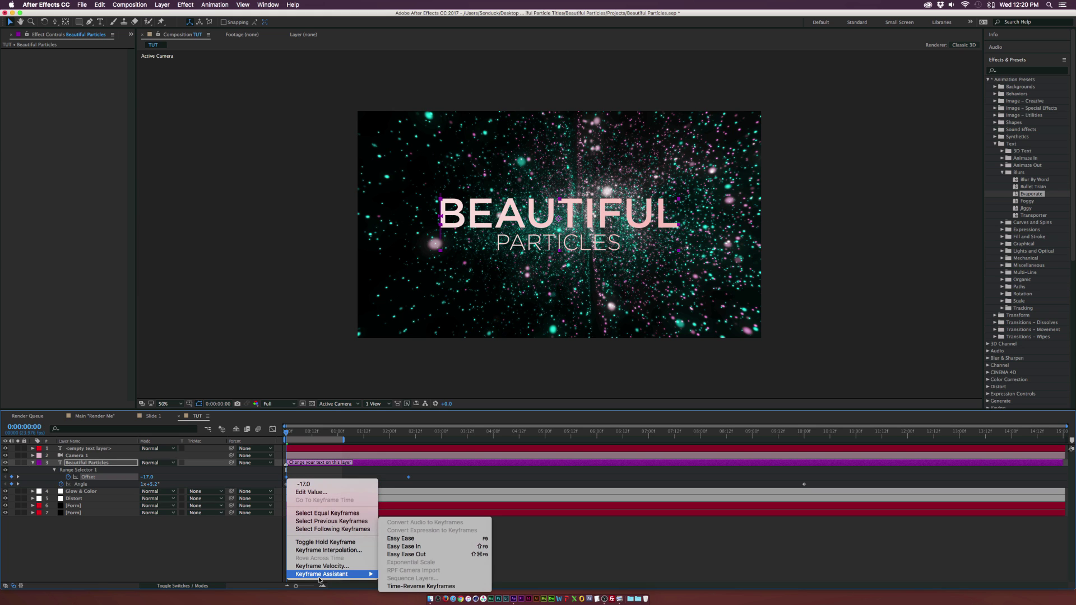
{"action": "left_click", "coordinate": [407, 586]}
{"action": "left_click", "coordinate": [395, 475]}
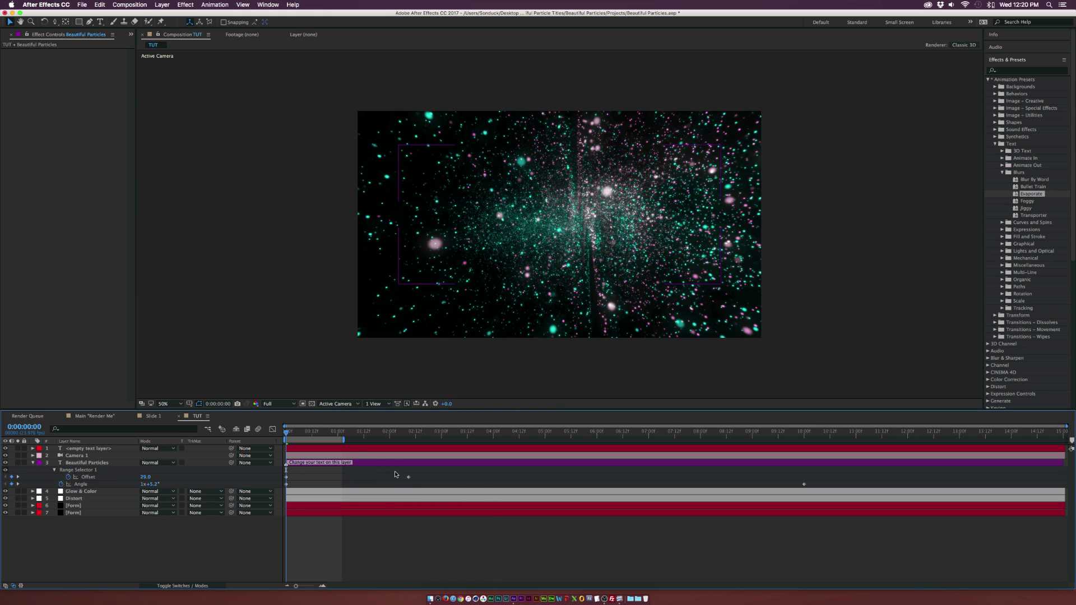
Move the text's second Offset keyframe to about 4 seconds and apply Easy Ease to it
{"action": "left_click", "coordinate": [408, 479]}
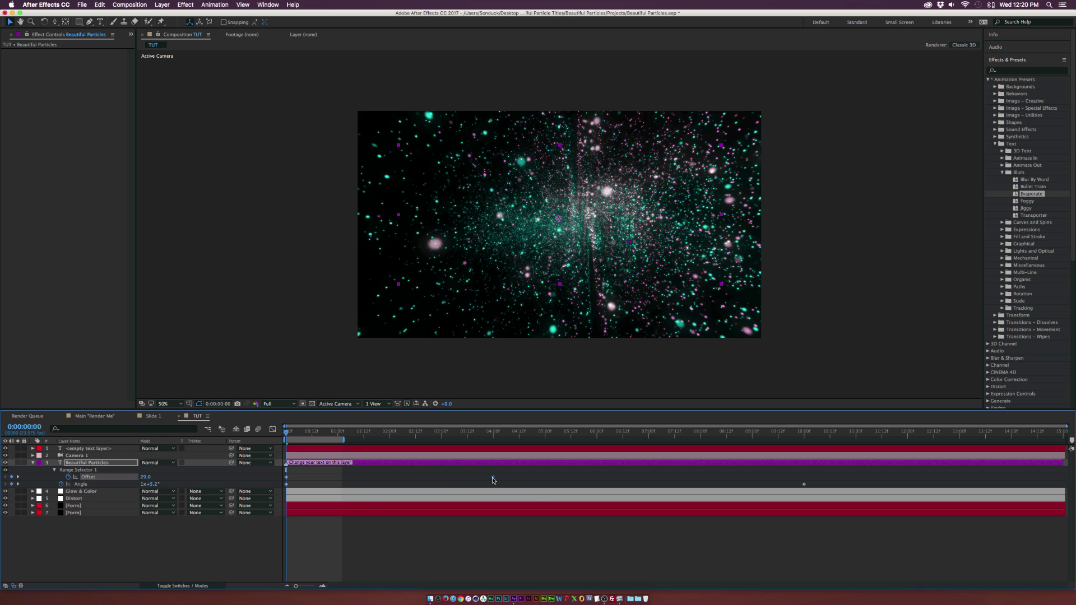
{"action": "left_click", "coordinate": [418, 443]}
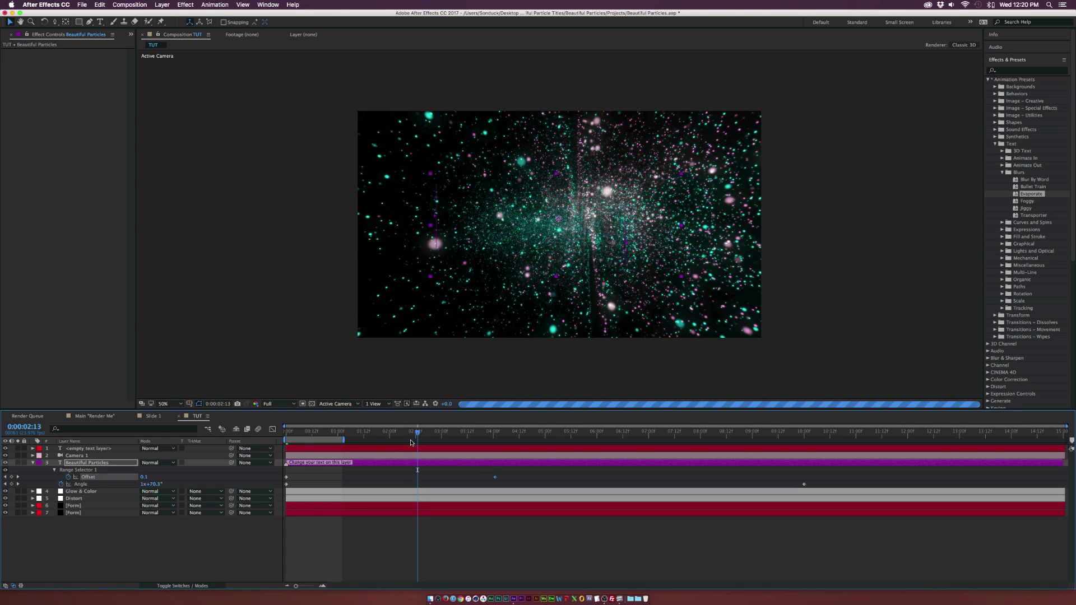
{"action": "left_click", "coordinate": [470, 438]}
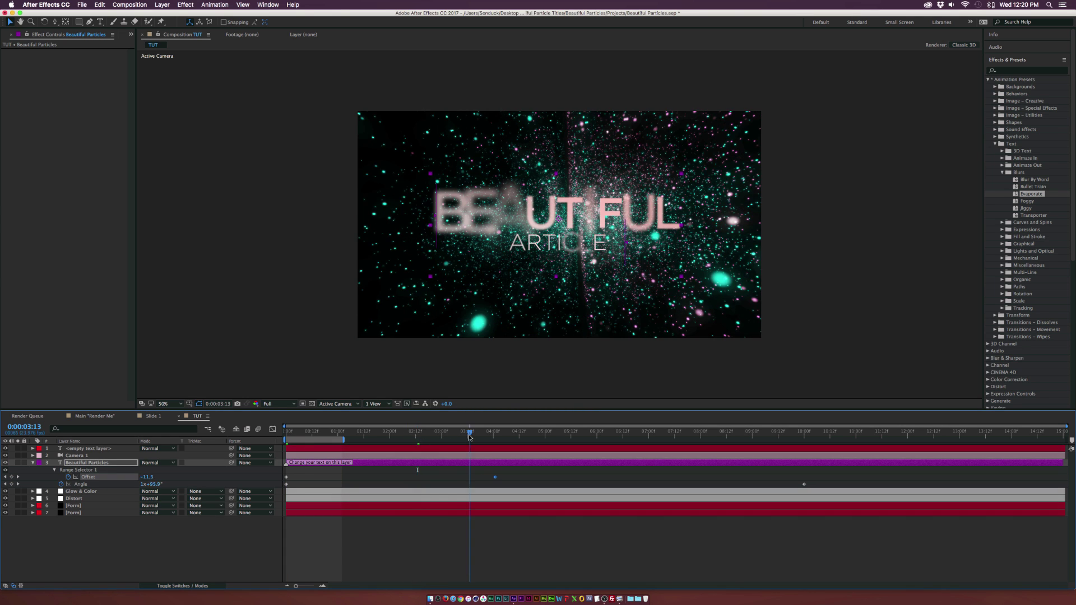
{"action": "key", "text": "F9"}
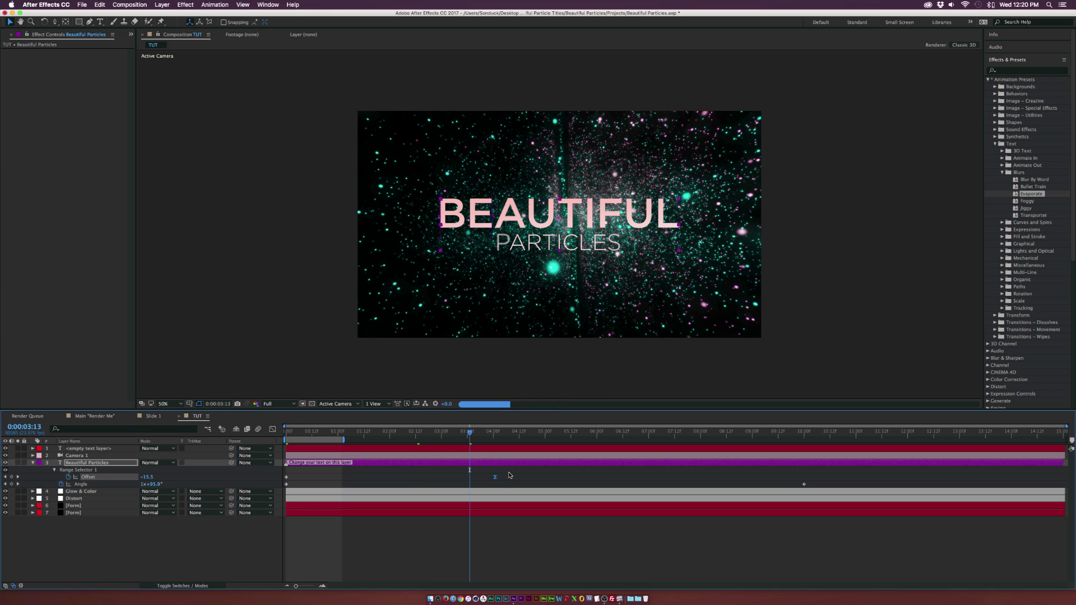
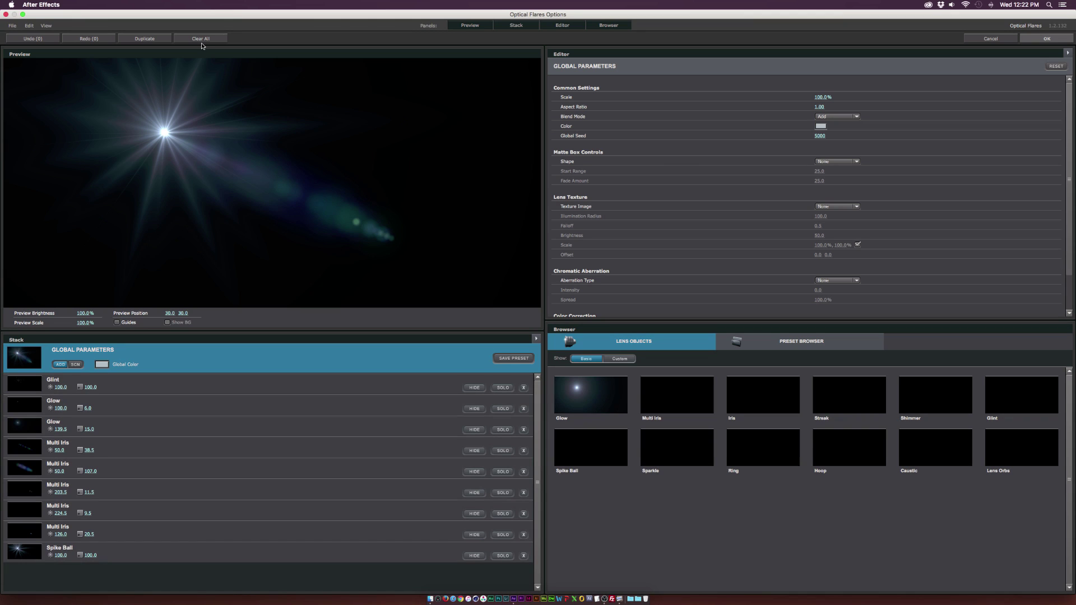
Clear all objects from the default optical flare and build a new one from a Glow and a Streak
{"action": "left_click", "coordinate": [201, 40]}
{"action": "left_click", "coordinate": [514, 317]}
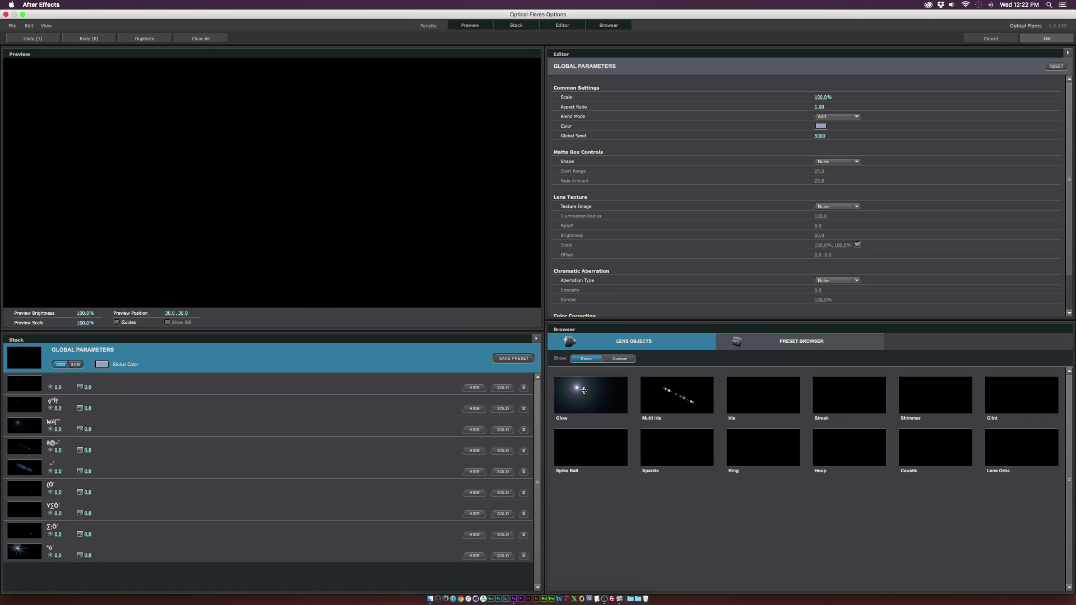
{"action": "left_click", "coordinate": [827, 392]}
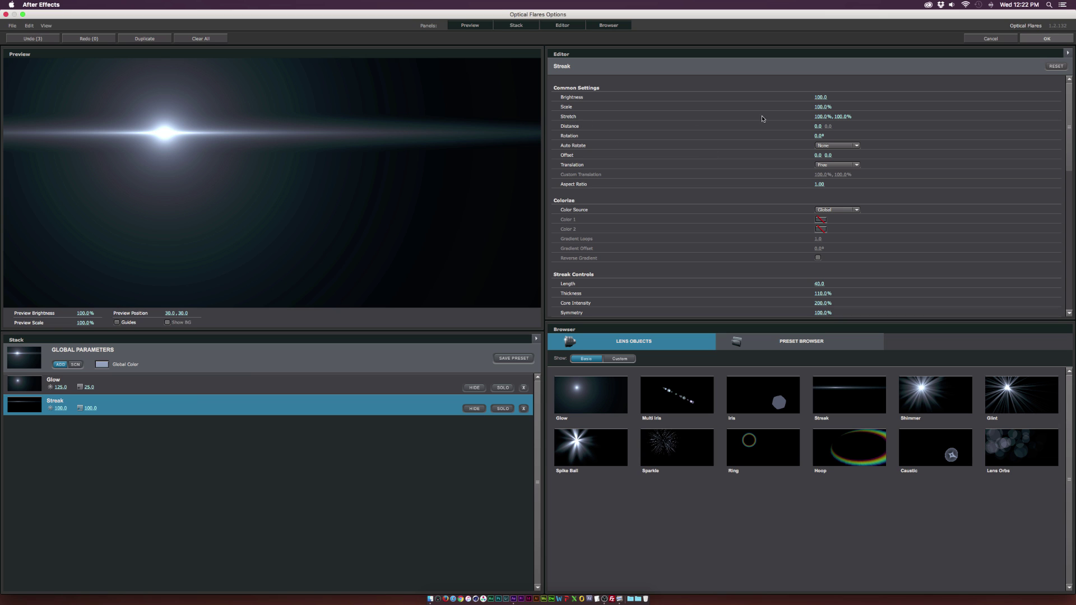
Set the Streak's vertical Stretch to 24.5% and the flare's global color to purple A17EB4, and accept the flare
{"action": "left_click_drag", "start_coordinate": [837, 117], "coordinate": [735, 115]}
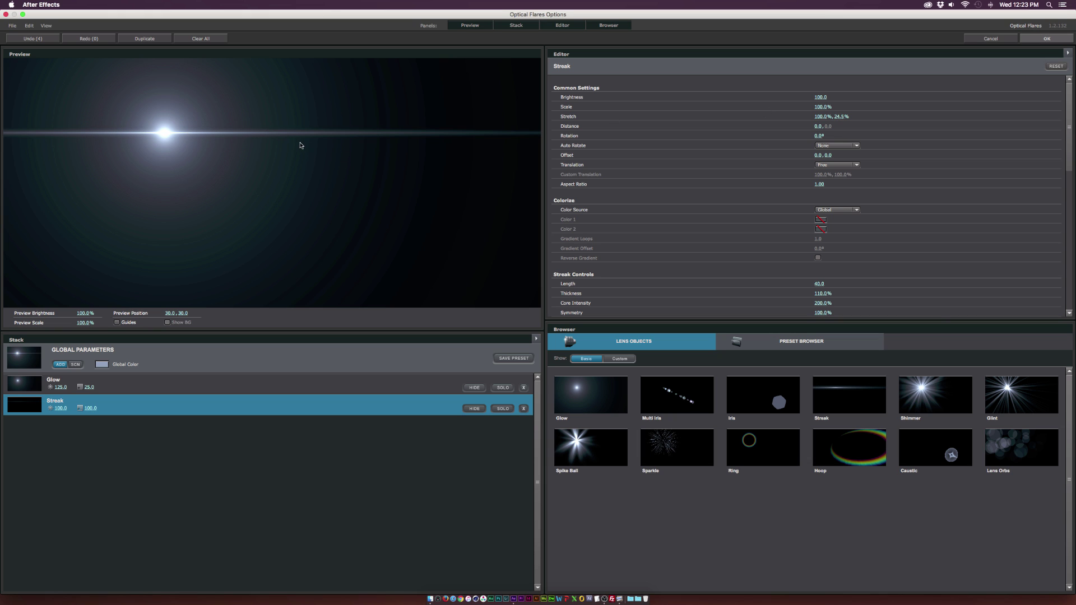
{"action": "left_click", "coordinate": [101, 365]}
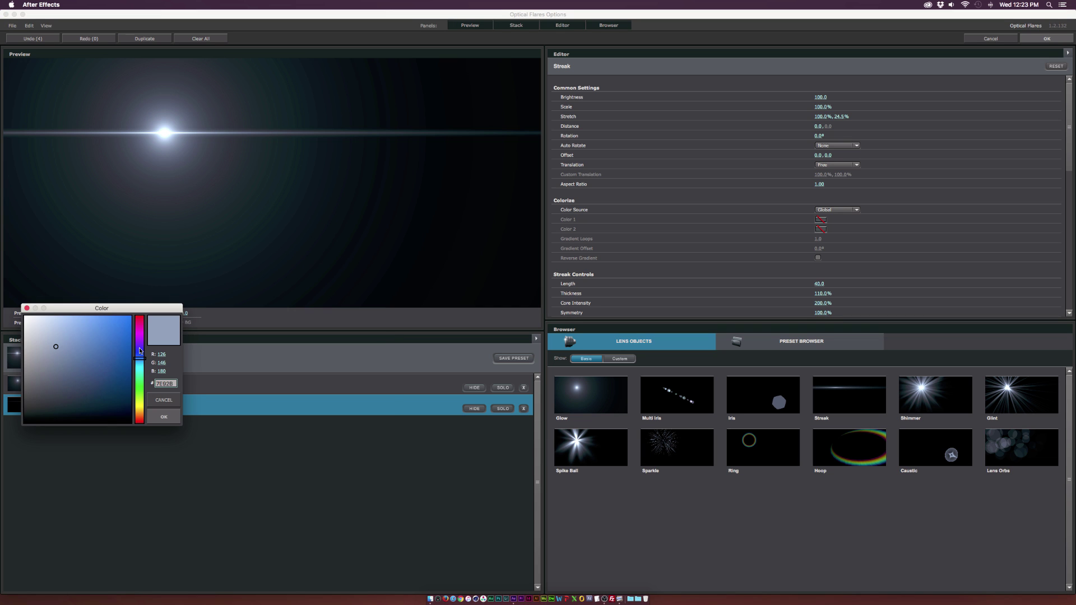
{"action": "left_click_drag", "start_coordinate": [139, 351], "coordinate": [140, 342]}
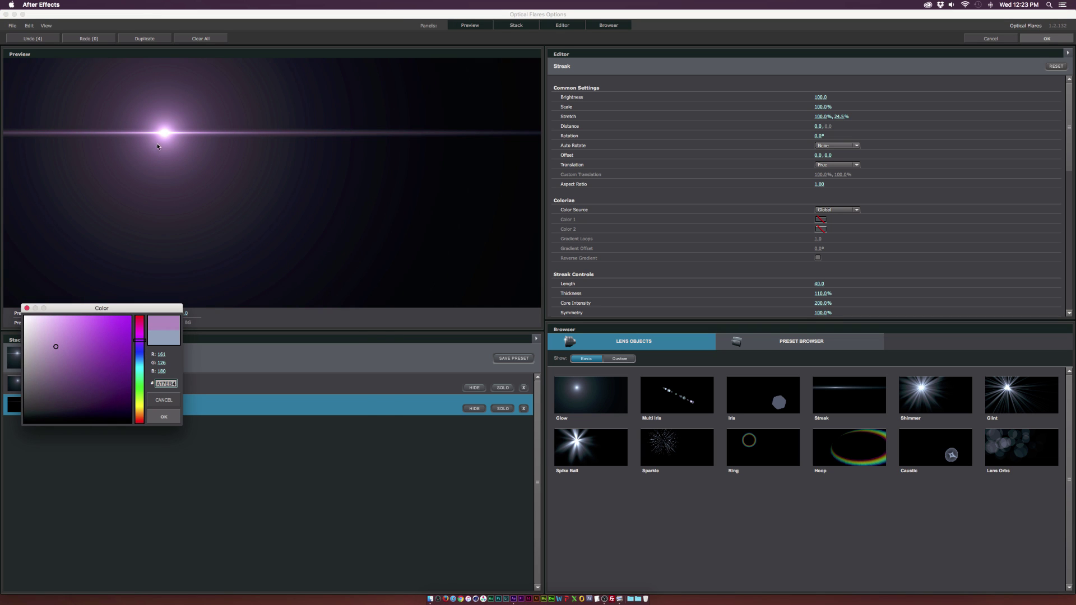
{"action": "left_click", "coordinate": [162, 417]}
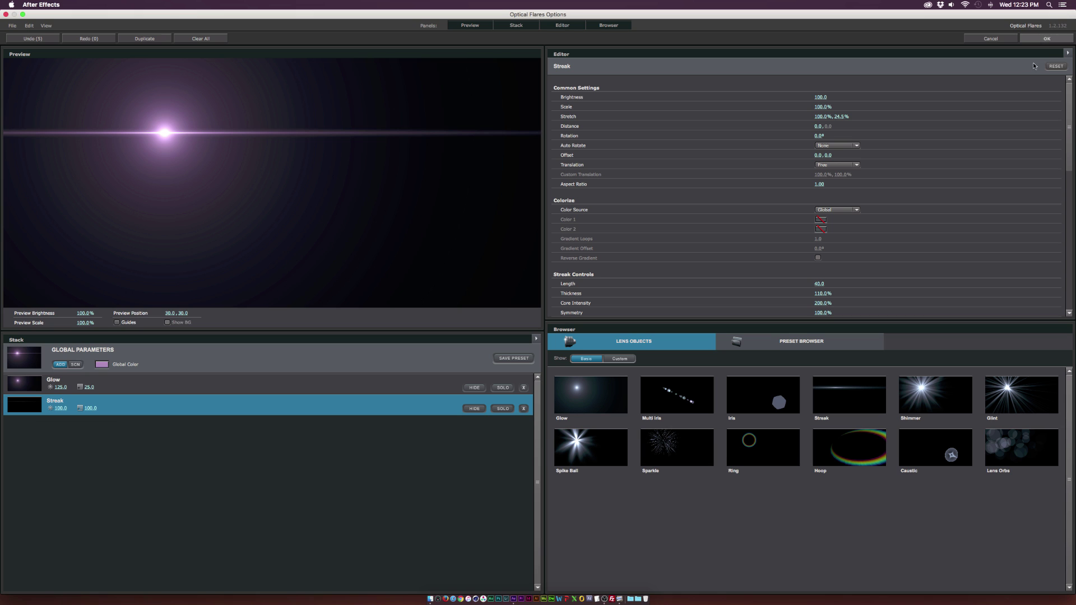
{"action": "left_click", "coordinate": [1047, 38]}
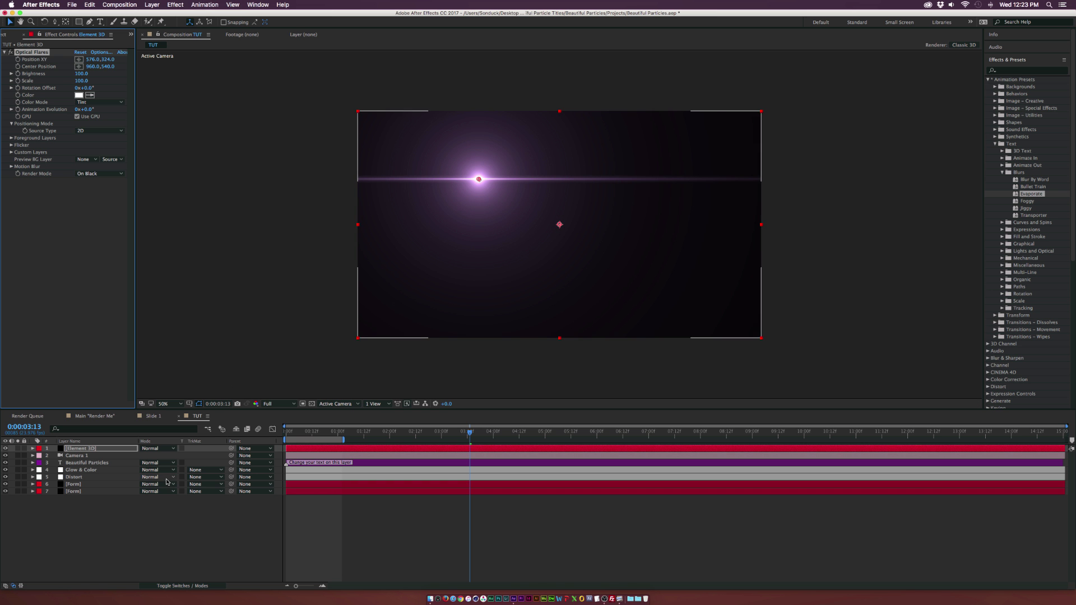
Set the flare layer's blending mode to Add and move the flare's Position XY to 958, 566
{"action": "left_click", "coordinate": [158, 449]}
{"action": "left_click", "coordinate": [162, 338]}
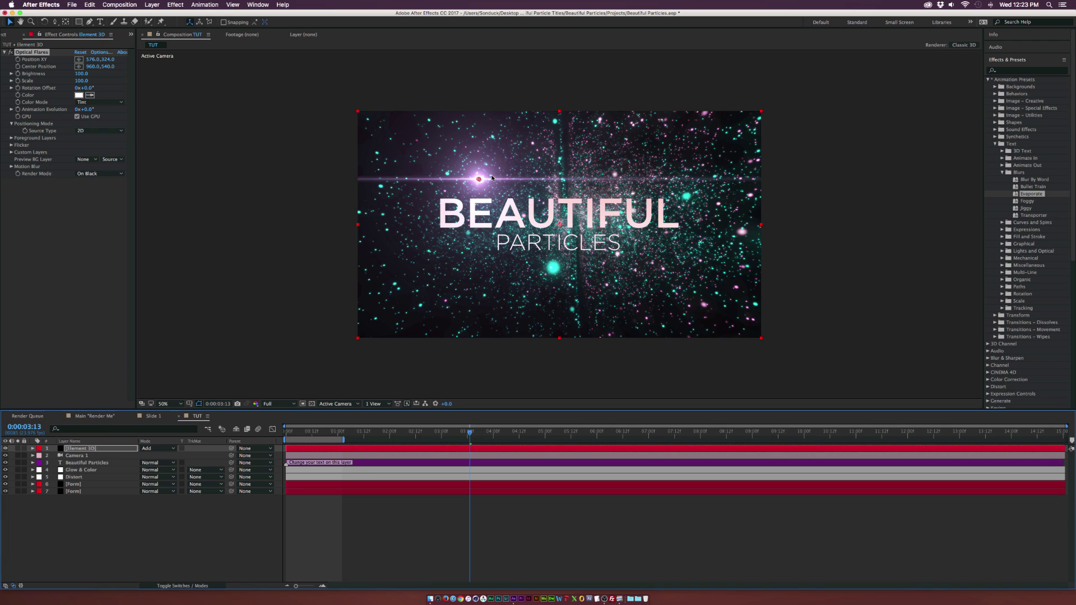
{"action": "left_click_drag", "start_coordinate": [480, 180], "coordinate": [560, 227]}
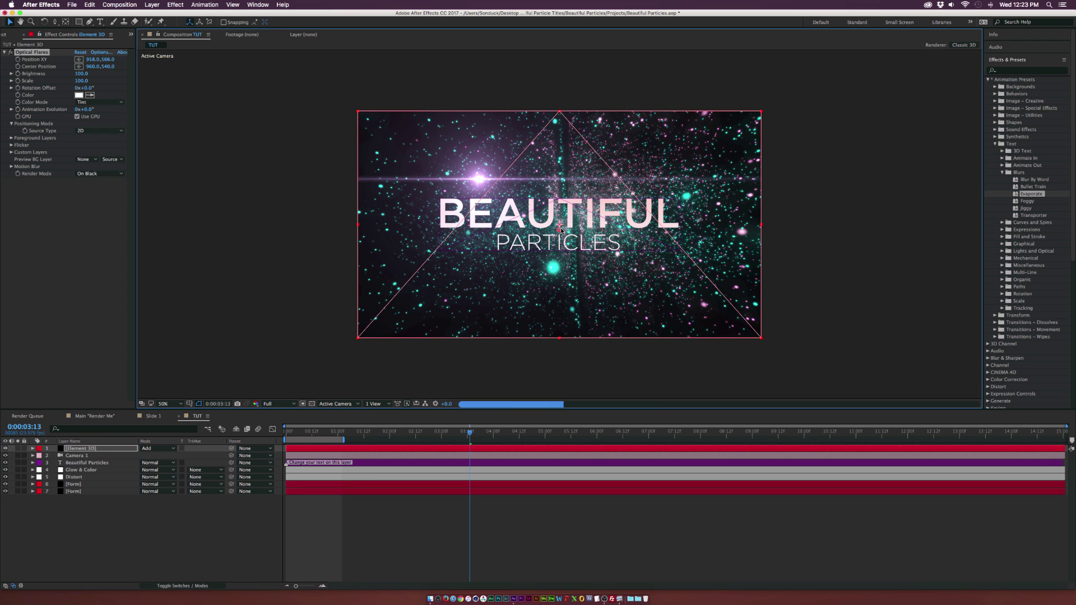
Set the Optical Flares Brightness to 70 and keyframe it at 0:00:02:23
{"action": "left_click", "coordinate": [82, 73]}
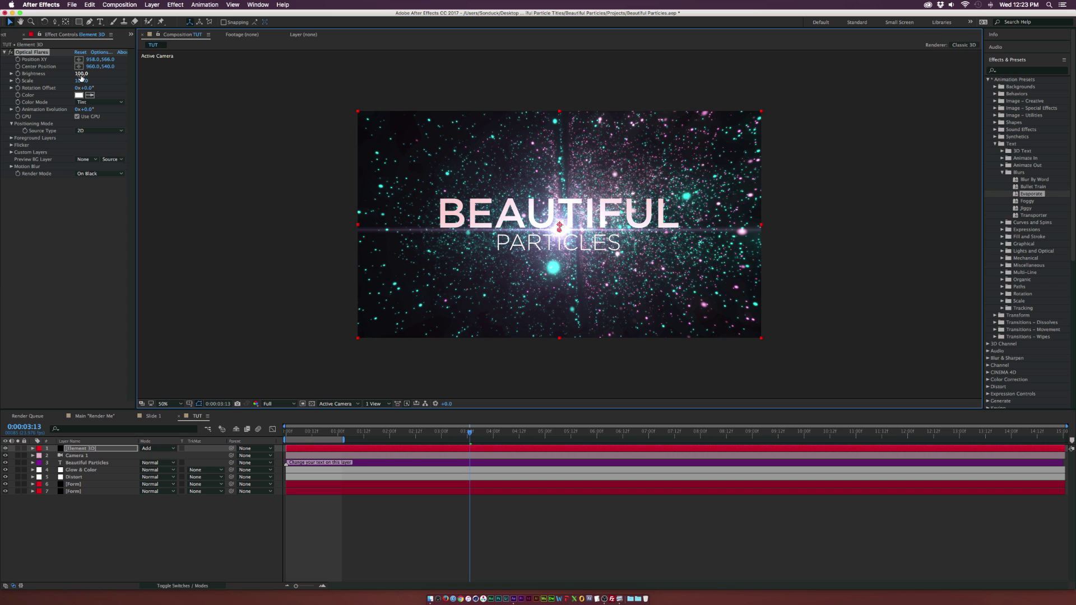
{"action": "type", "text": "70"}
{"action": "left_click", "coordinate": [101, 217]}
{"action": "left_click_drag", "start_coordinate": [417, 435], "coordinate": [438, 437]}
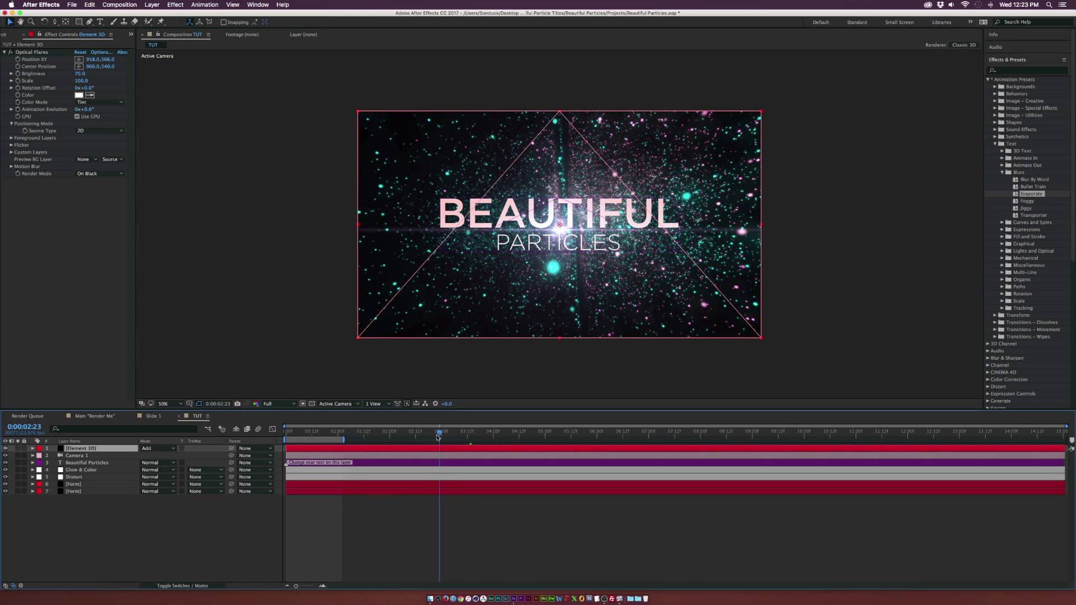
{"action": "left_click", "coordinate": [19, 74]}
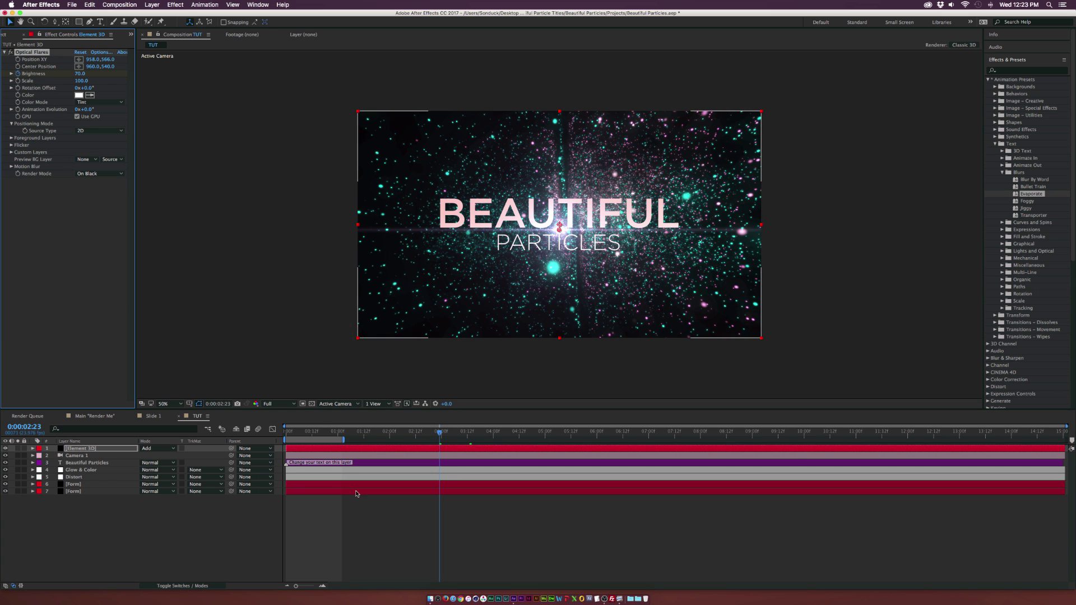
Set the flare's Brightness to 660 at 0 seconds and apply Easy Ease to the keyframe at 0:00:02:23
{"action": "key", "text": "u"}
{"action": "key", "text": "Home"}
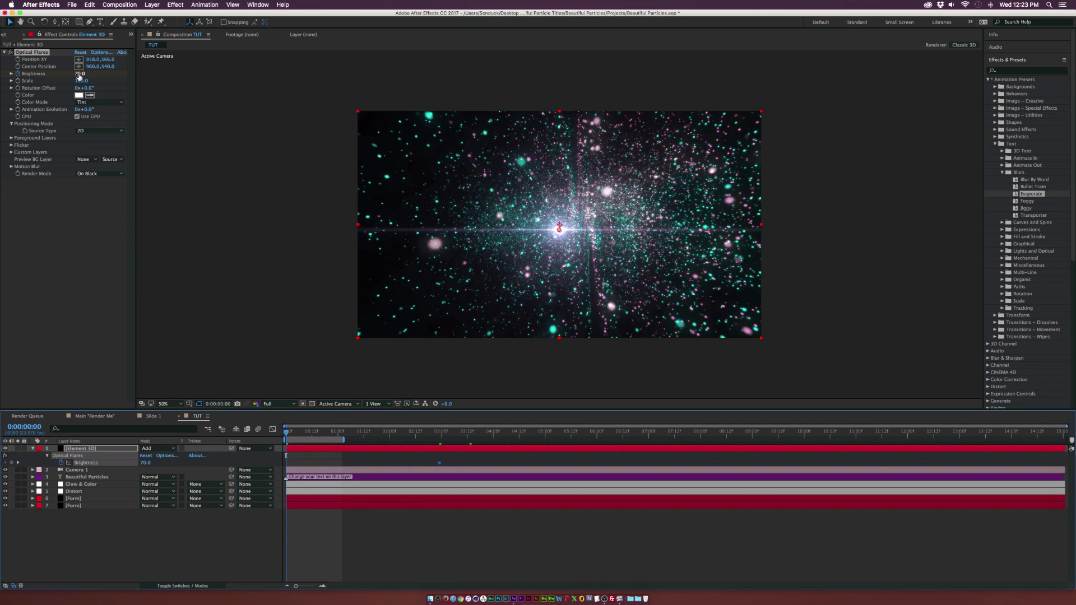
{"action": "left_click_drag", "start_coordinate": [79, 75], "coordinate": [147, 75]}
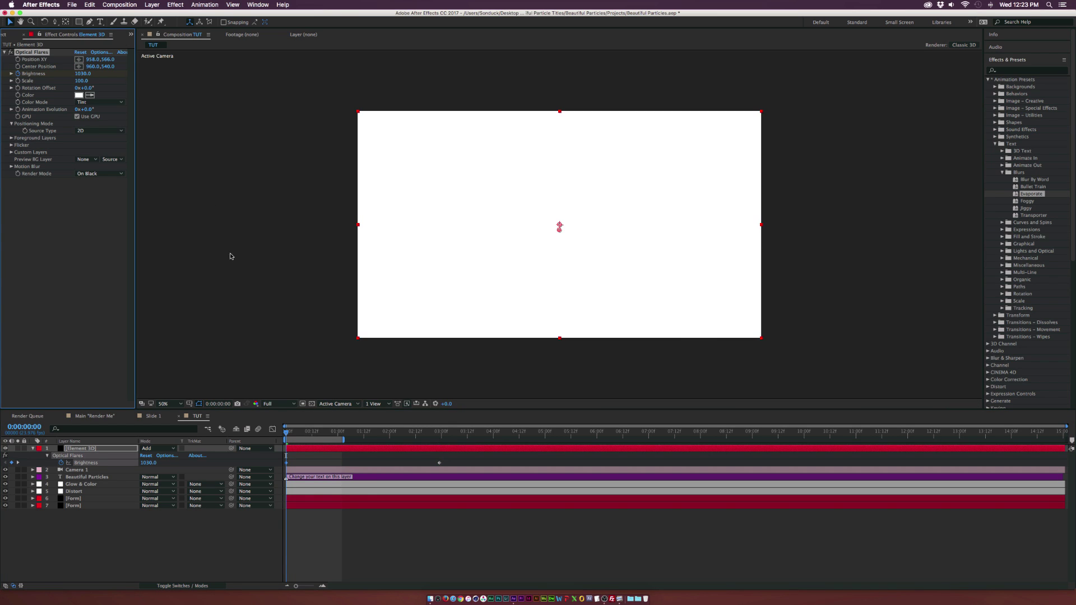
{"action": "left_click_drag", "start_coordinate": [79, 74], "coordinate": [71, 78]}
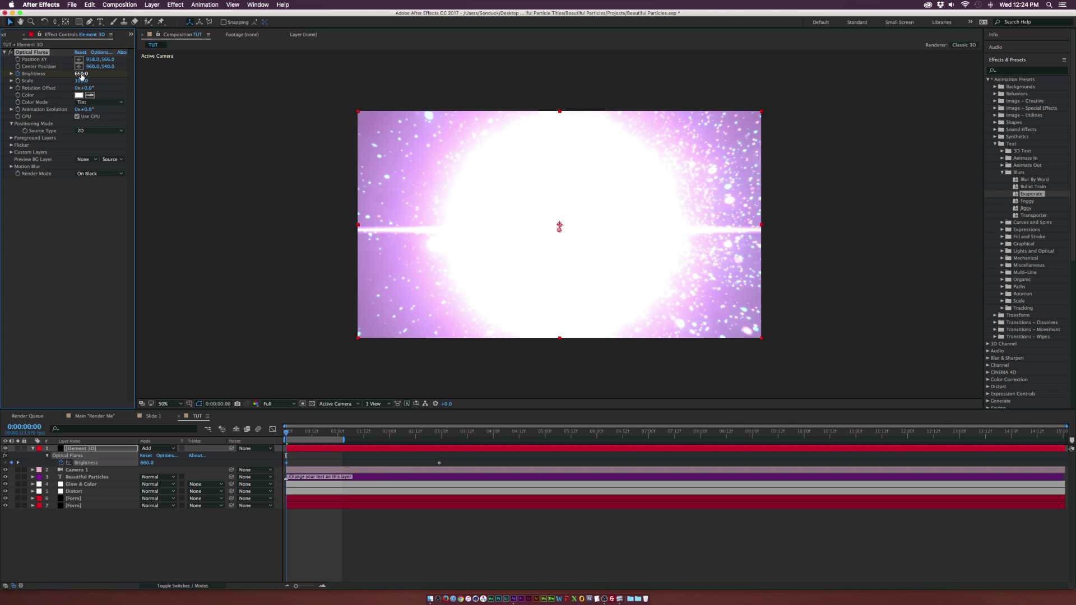
{"action": "left_click_drag", "start_coordinate": [391, 432], "coordinate": [412, 432]}
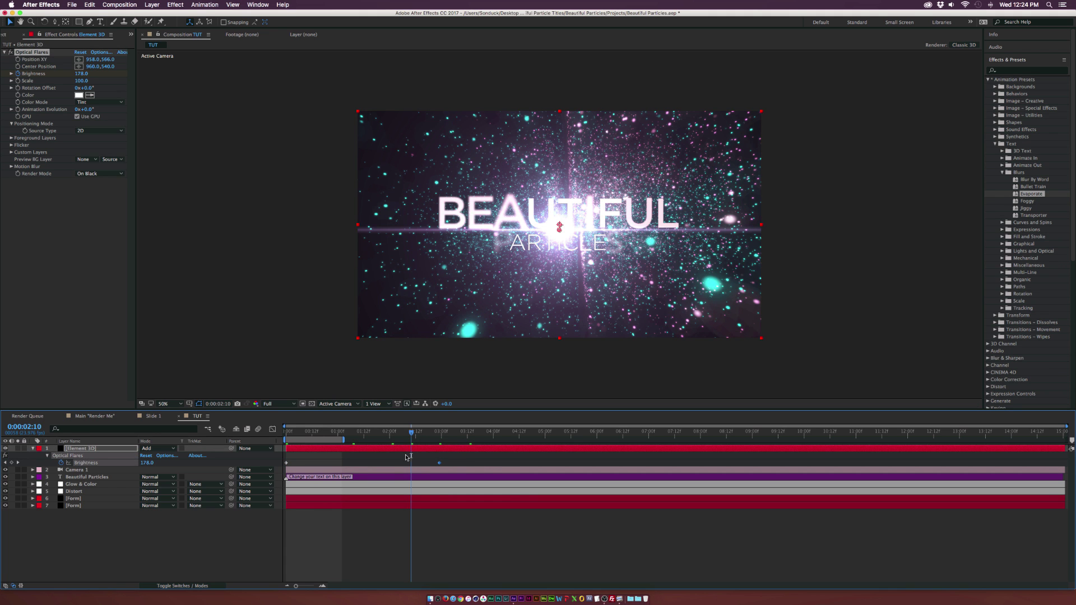
{"action": "left_click_drag", "start_coordinate": [442, 432], "coordinate": [482, 435]}
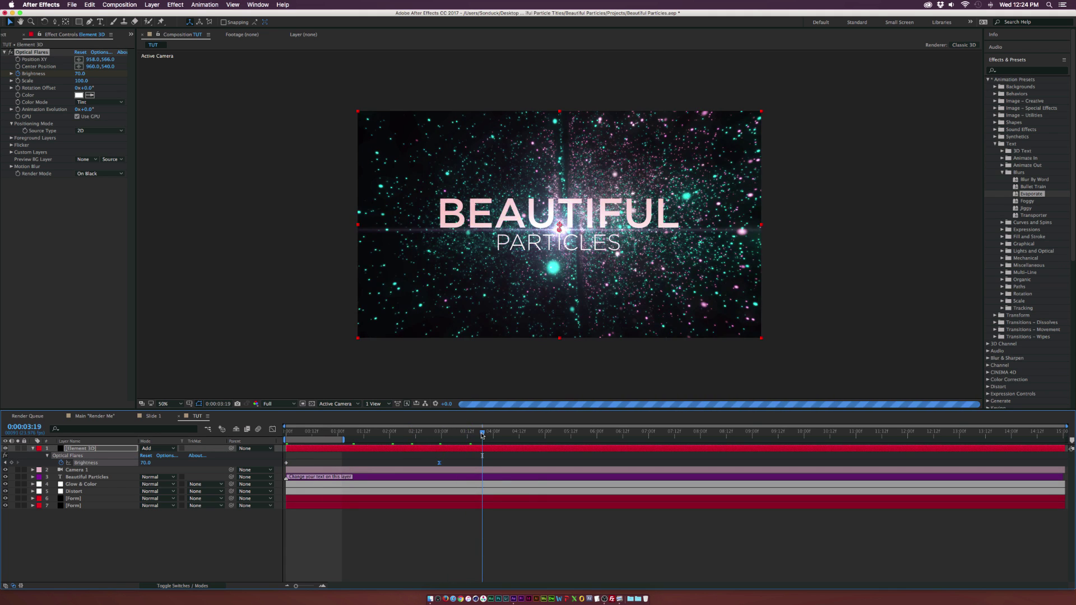
Set the flare's Flicker Speed to 30 and Amount to 40, and check the flicker at several points in time
{"action": "left_click", "coordinate": [8, 148]}
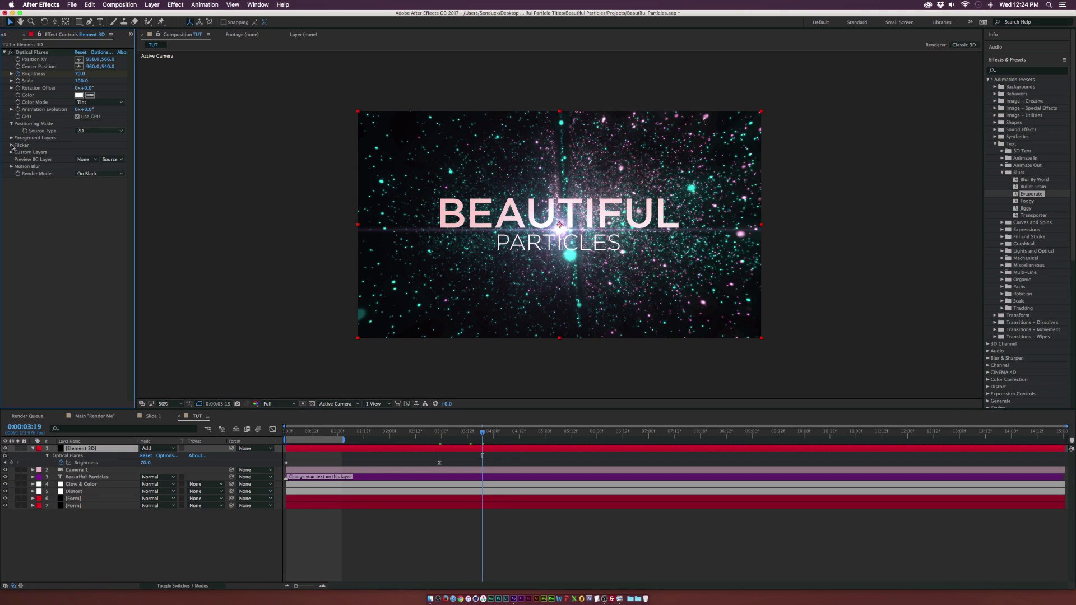
{"action": "left_click", "coordinate": [12, 145]}
{"action": "left_click", "coordinate": [78, 159]}
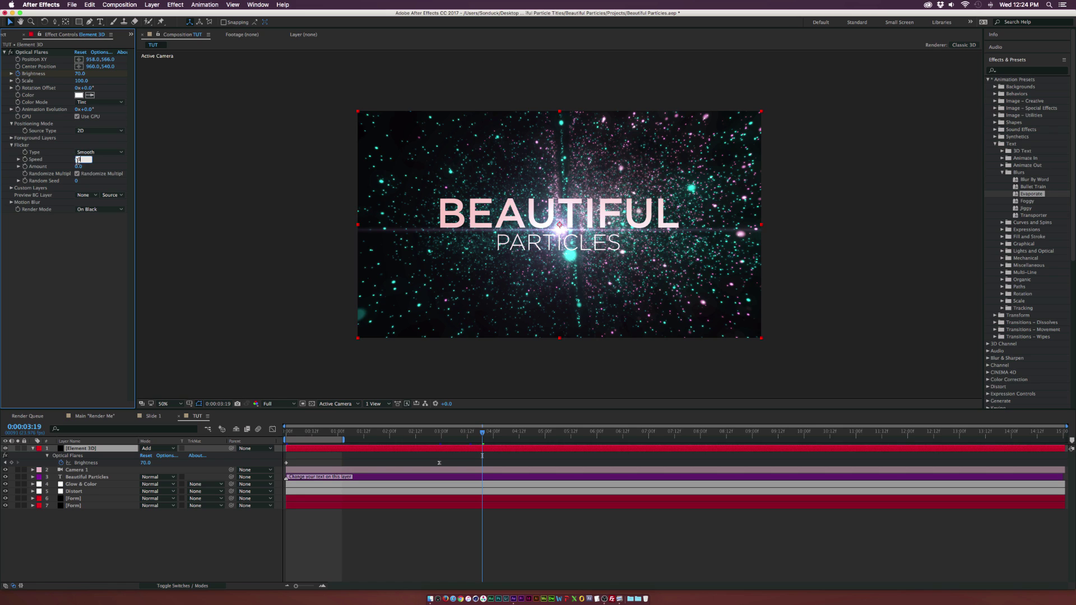
{"action": "type", "text": "30"}
{"action": "key", "text": "Tab"}
{"action": "type", "text": "40"}
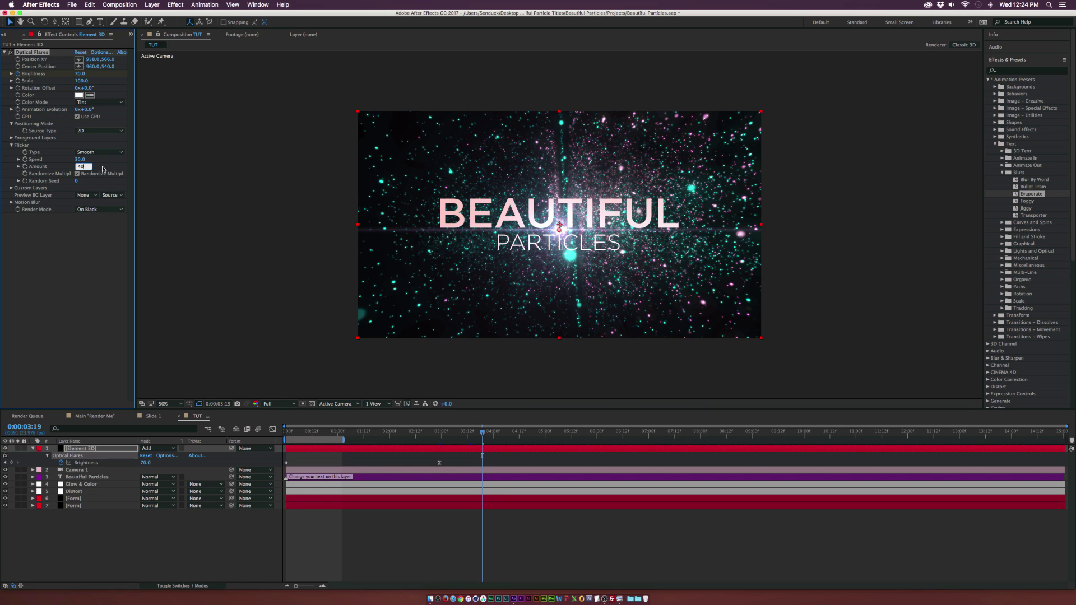
{"action": "key", "text": "Return"}
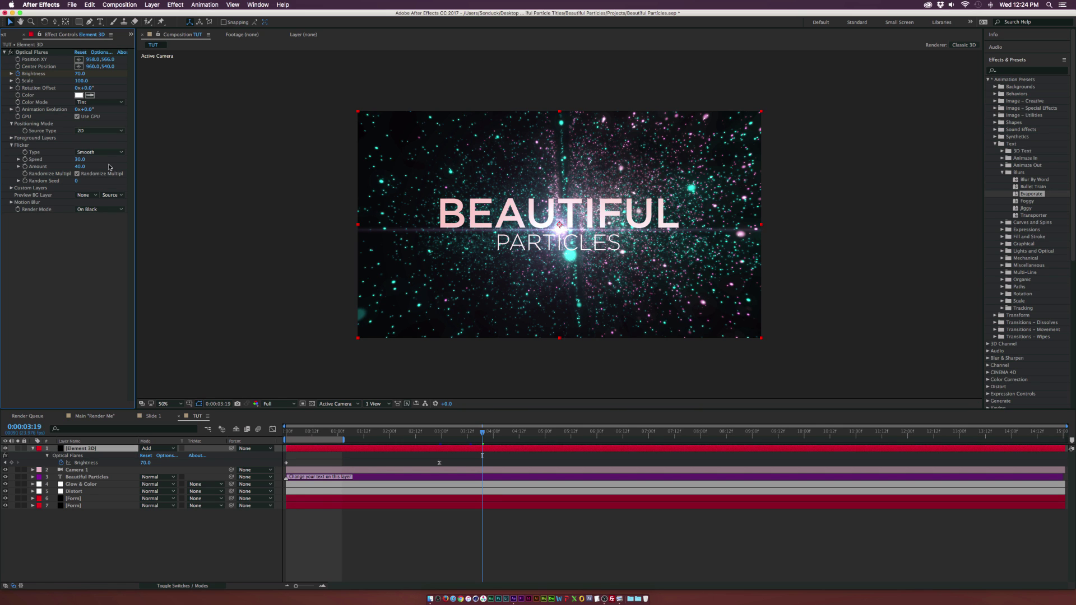
{"action": "left_click", "coordinate": [528, 434]}
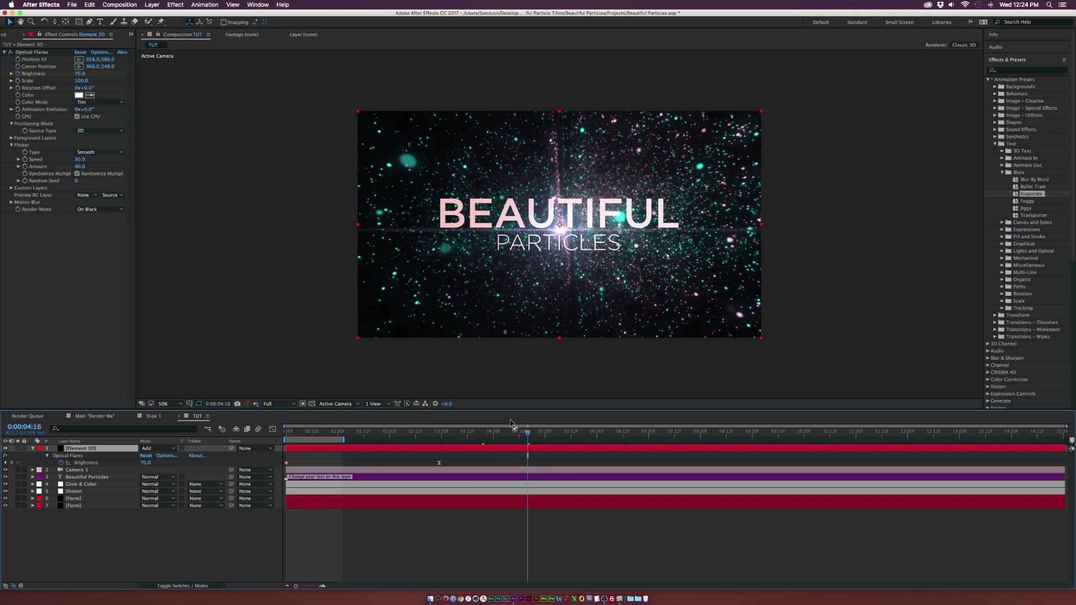
{"action": "left_click_drag", "start_coordinate": [583, 435], "coordinate": [617, 440]}
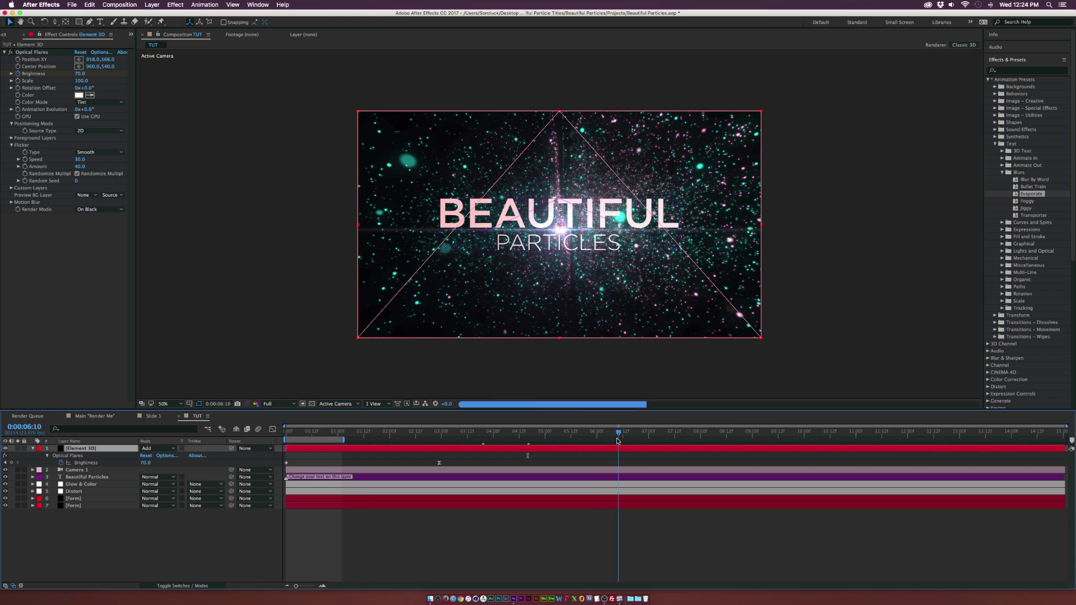
Keyframe the flare's Brightness at its current value at 0:00:06:09, and set it to 830 at 0:00:07:19
{"action": "left_click", "coordinate": [12, 463]}
{"action": "left_click", "coordinate": [690, 433]}
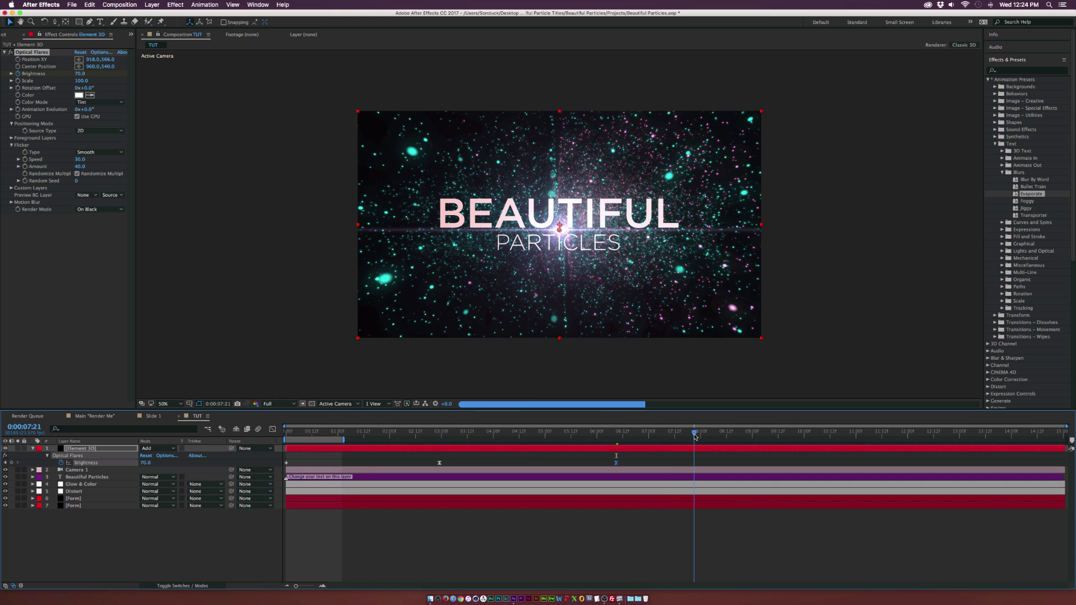
{"action": "left_click", "coordinate": [145, 463]}
{"action": "type", "text": "830"}
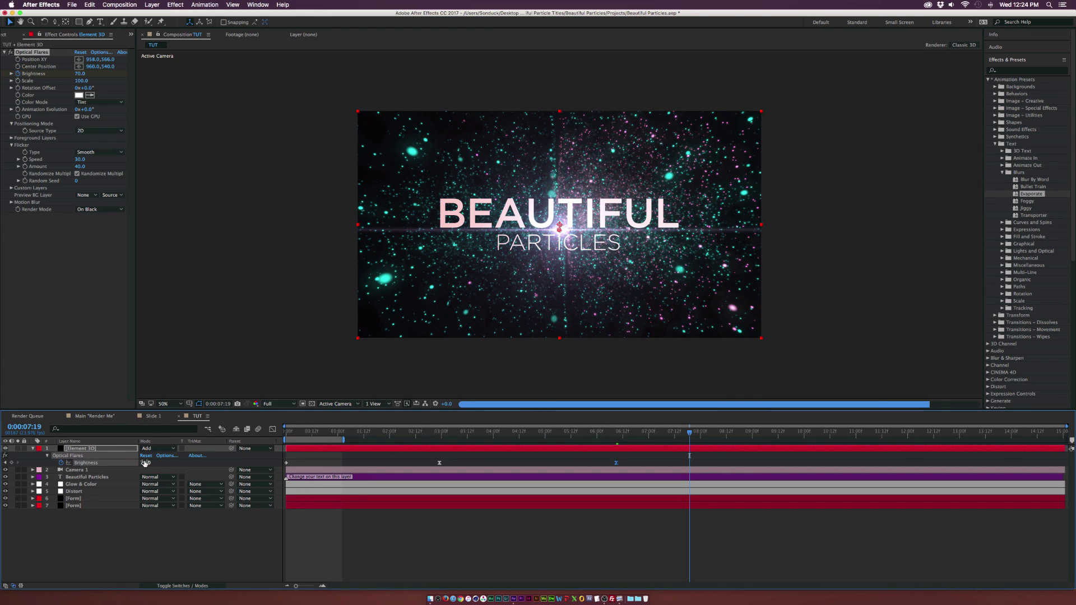
{"action": "key", "text": "Return"}
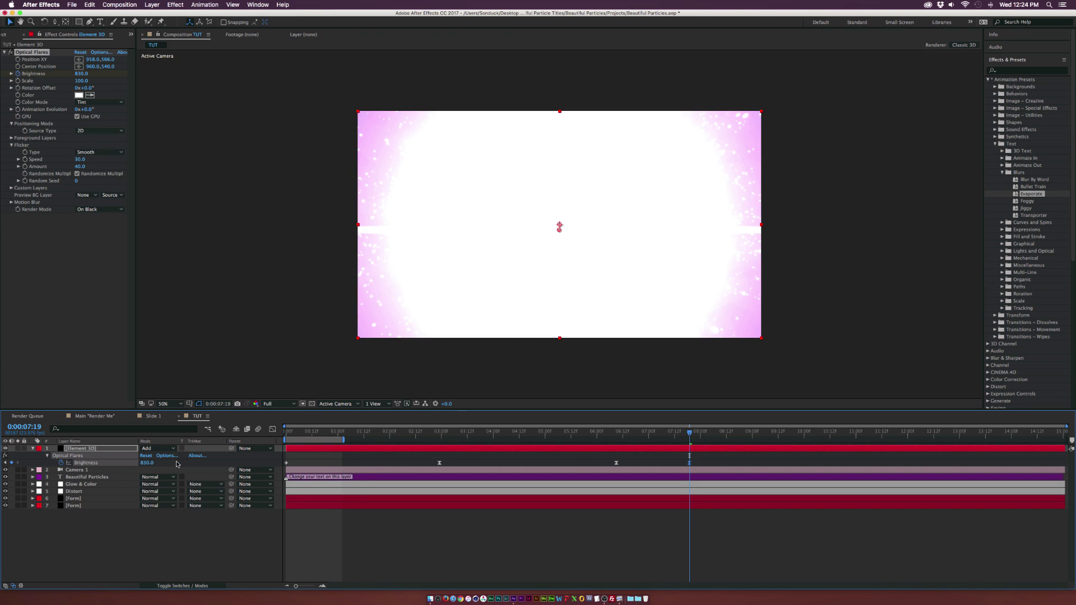
Reveal the Beautiful Particles layer's keyframes and move its second Offset keyframe to about 0:00:02:23, aligned with the flare's second Brightness keyframe
{"action": "left_click", "coordinate": [618, 433]}
{"action": "left_click", "coordinate": [617, 433]}
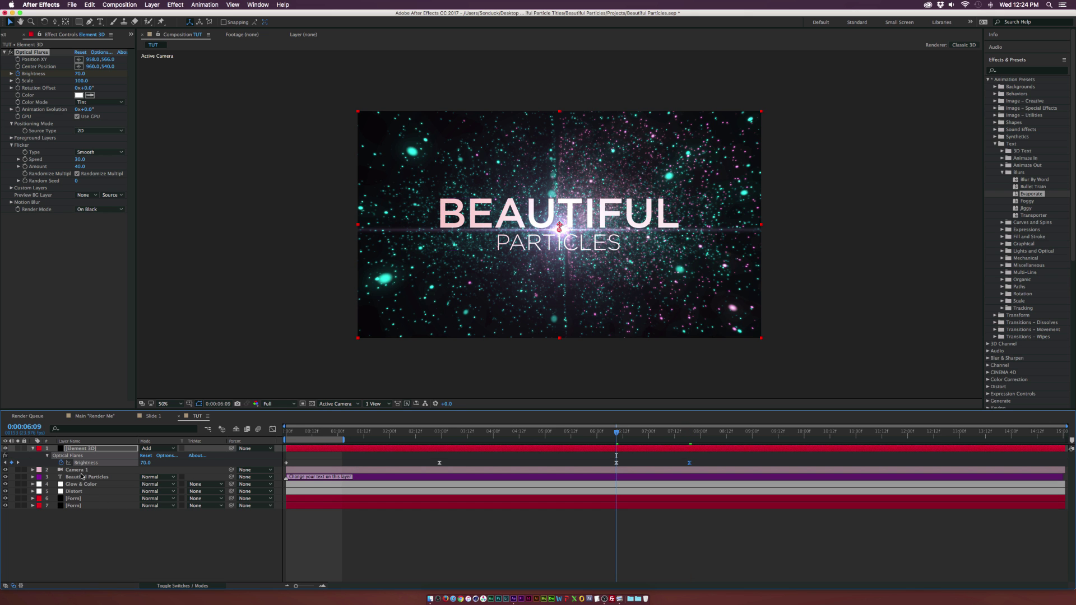
{"action": "left_click", "coordinate": [81, 476]}
{"action": "key", "text": "u"}
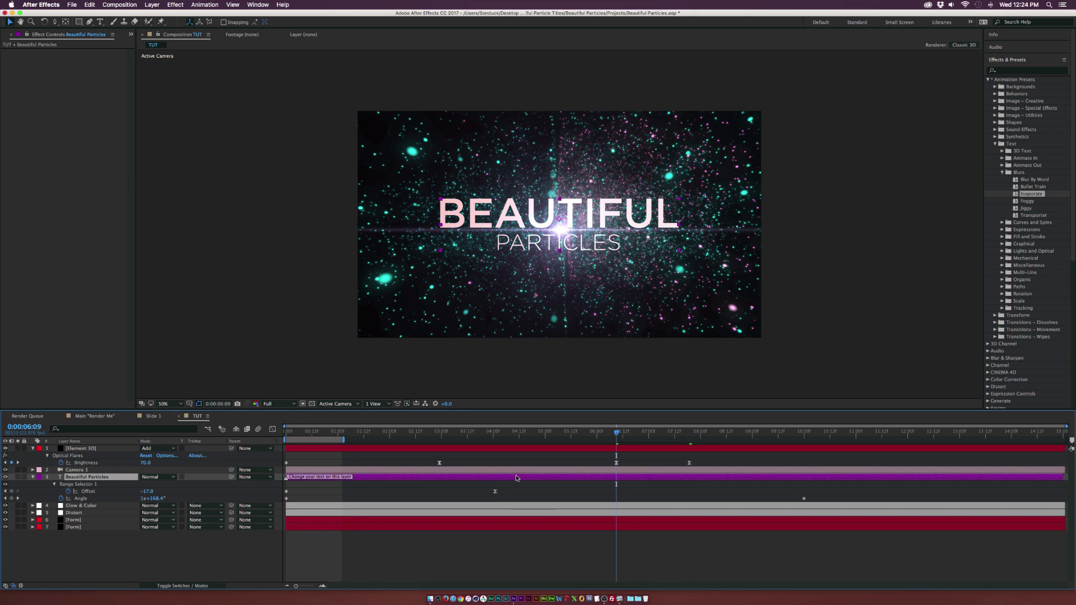
{"action": "left_click_drag", "start_coordinate": [518, 483], "coordinate": [255, 498]}
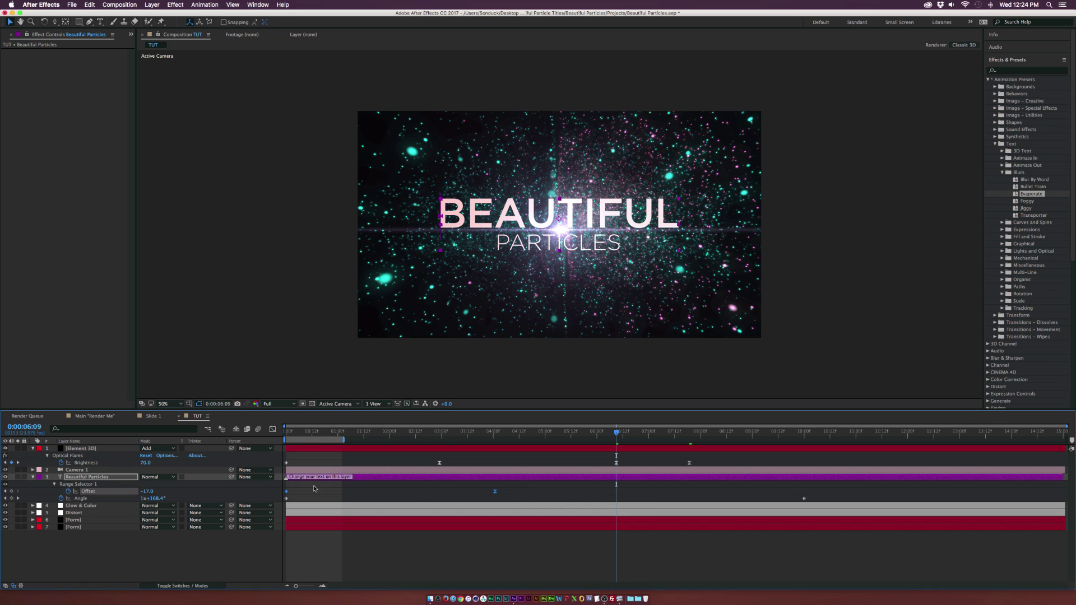
{"action": "left_click", "coordinate": [479, 485]}
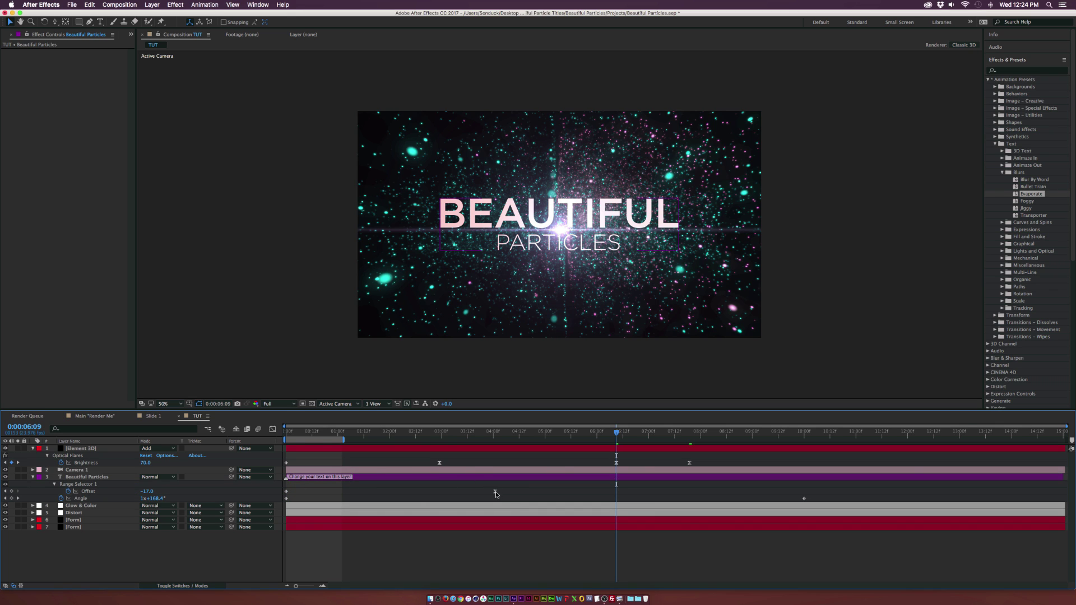
{"action": "left_click_drag", "start_coordinate": [496, 492], "coordinate": [442, 495]}
Duplicate both text Offset keyframes at 0:00:06:09 and time-reverse the copies so the text animates out
{"action": "left_click", "coordinate": [274, 493]}
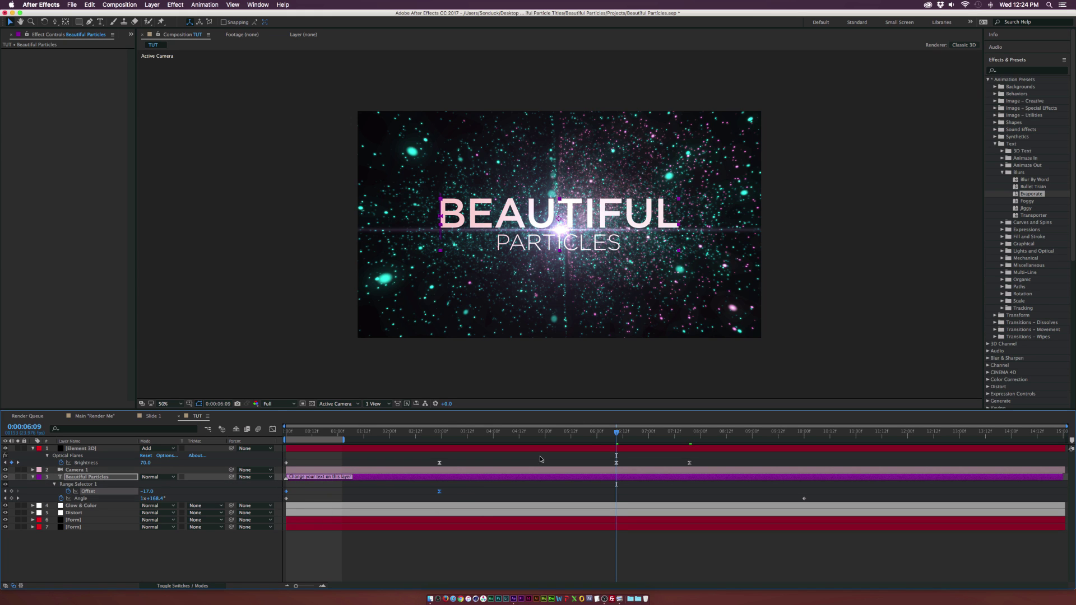
{"action": "key", "text": "super+v"}
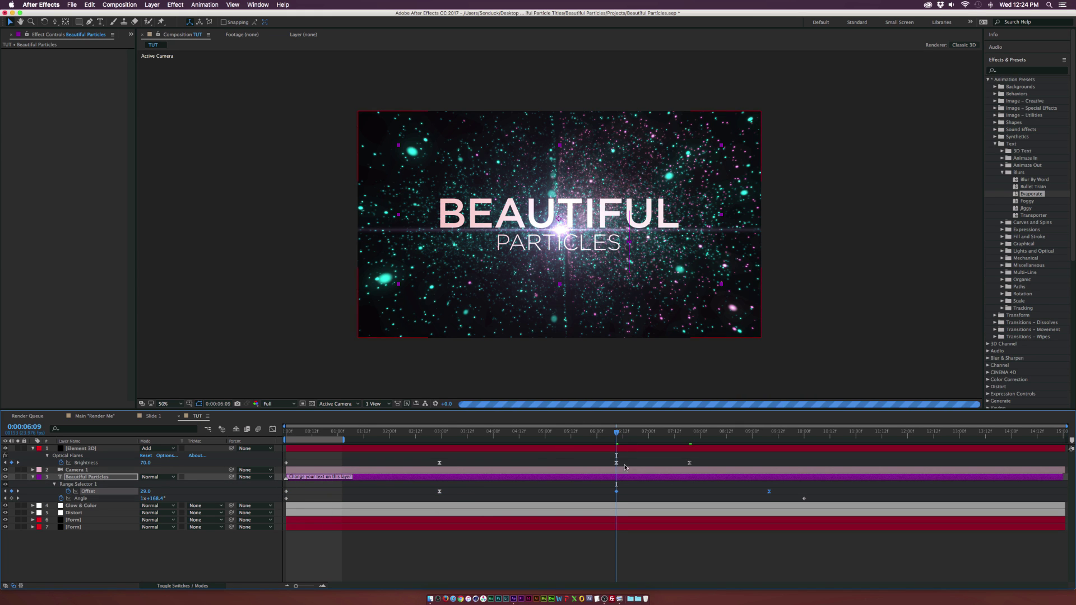
{"action": "right_click", "coordinate": [617, 491]}
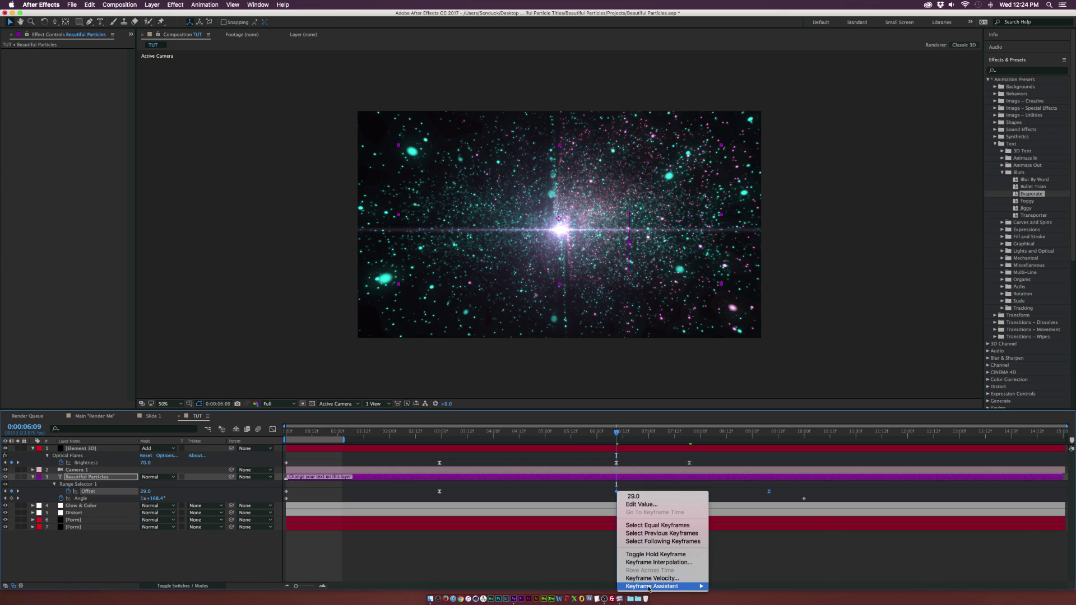
{"action": "mouse_move", "coordinate": [662, 588]}
{"action": "left_click", "coordinate": [729, 586]}
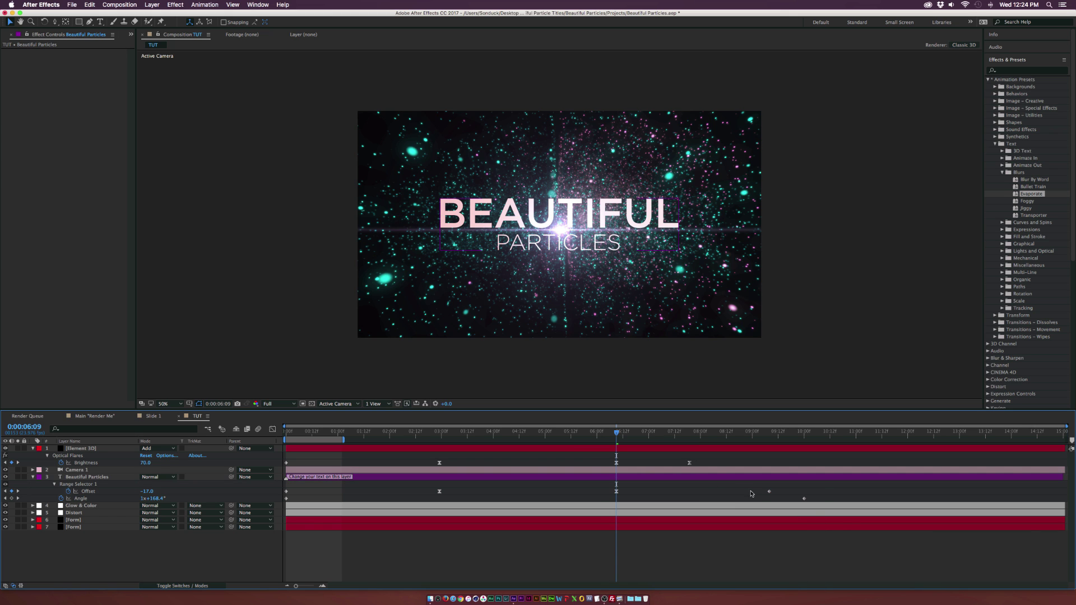
Move the last Offset keyframe to about 0:00:07:19, check the text's exit over time, and collapse the layer keyframes
{"action": "left_click_drag", "start_coordinate": [770, 493], "coordinate": [693, 493]}
{"action": "left_click_drag", "start_coordinate": [651, 432], "coordinate": [532, 433]}
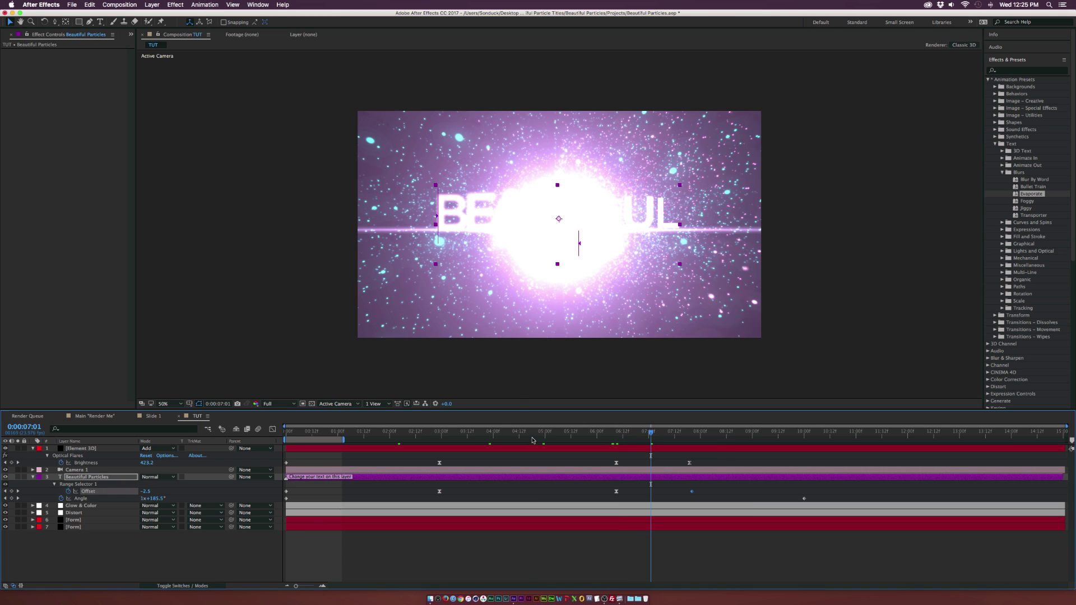
{"action": "left_click", "coordinate": [205, 561]}
{"action": "key", "text": "u"}
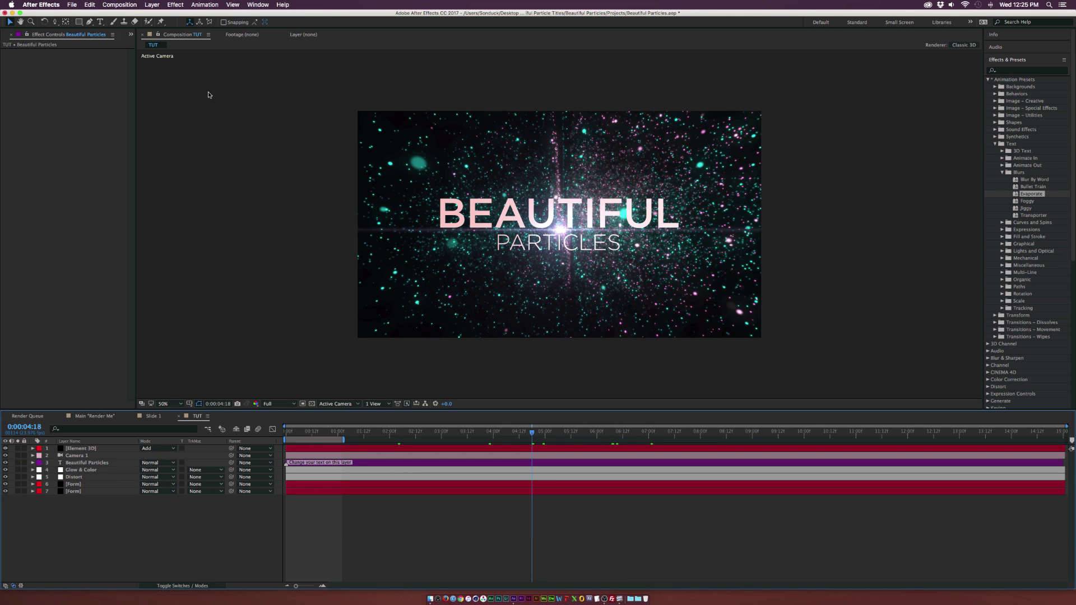
Add a null object and parent the Beautiful Particles text and Element 3D flare layers to it
{"action": "left_click", "coordinate": [160, 4]}
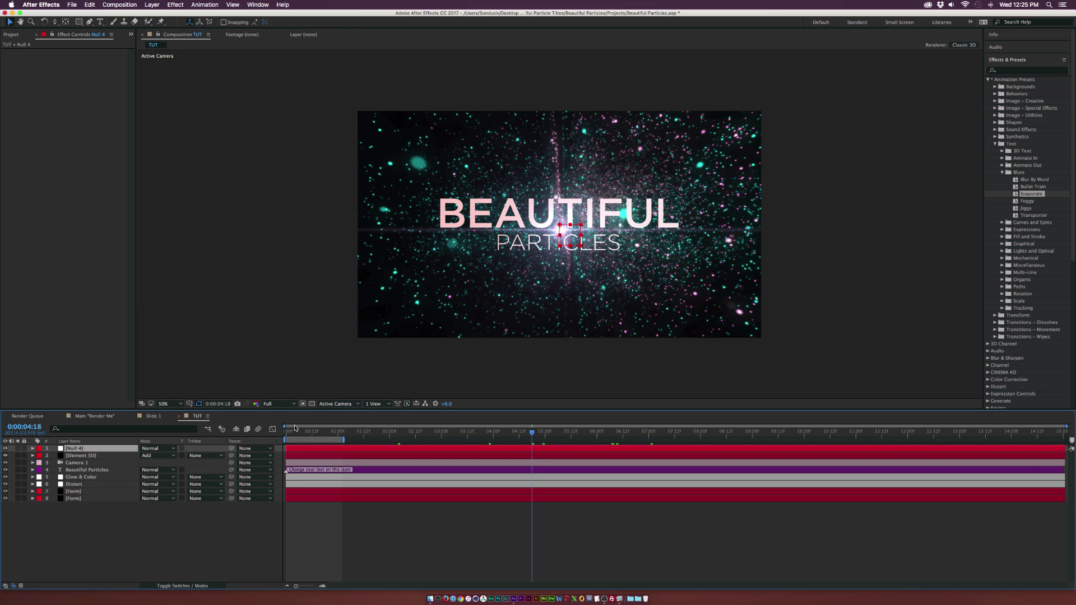
{"action": "left_click", "coordinate": [294, 429]}
{"action": "left_click", "coordinate": [93, 470]}
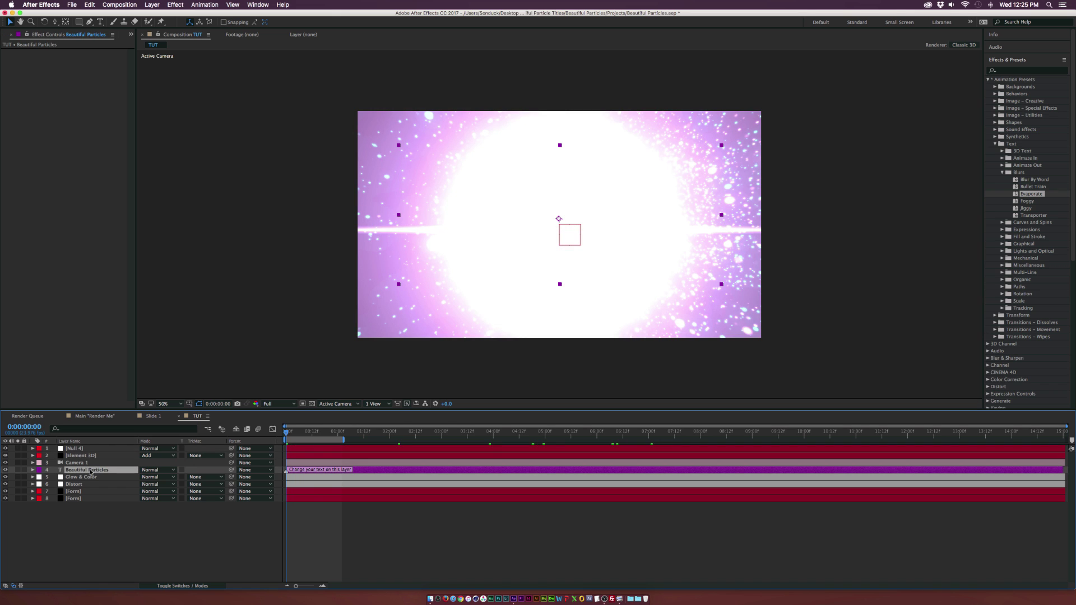
{"action": "left_click", "coordinate": [76, 457], "text": "super"}
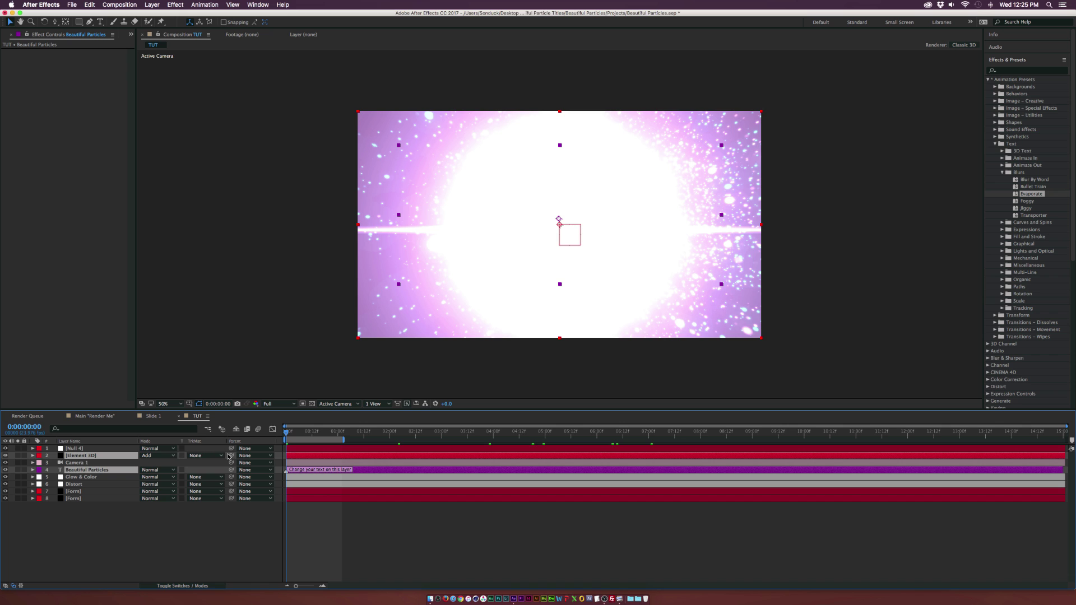
{"action": "left_click_drag", "start_coordinate": [231, 457], "coordinate": [74, 448]}
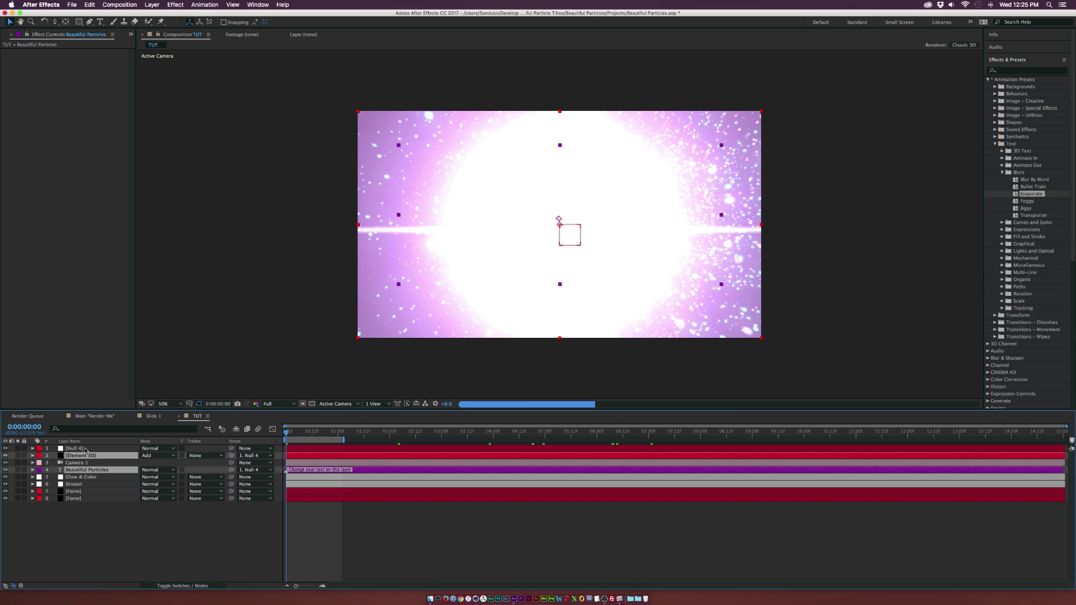
Keyframe the null's Scale from 100% at 0 seconds to 107% at 0:00:09:23, check the movement, and save the project
{"action": "left_click", "coordinate": [76, 449]}
{"action": "key", "text": "s"}
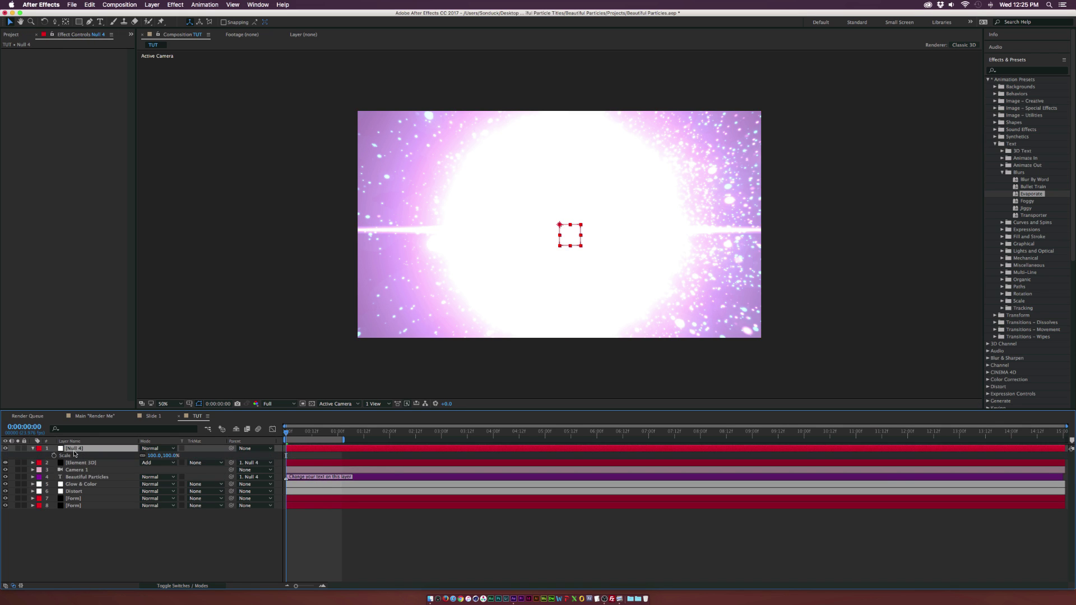
{"action": "left_click", "coordinate": [54, 456]}
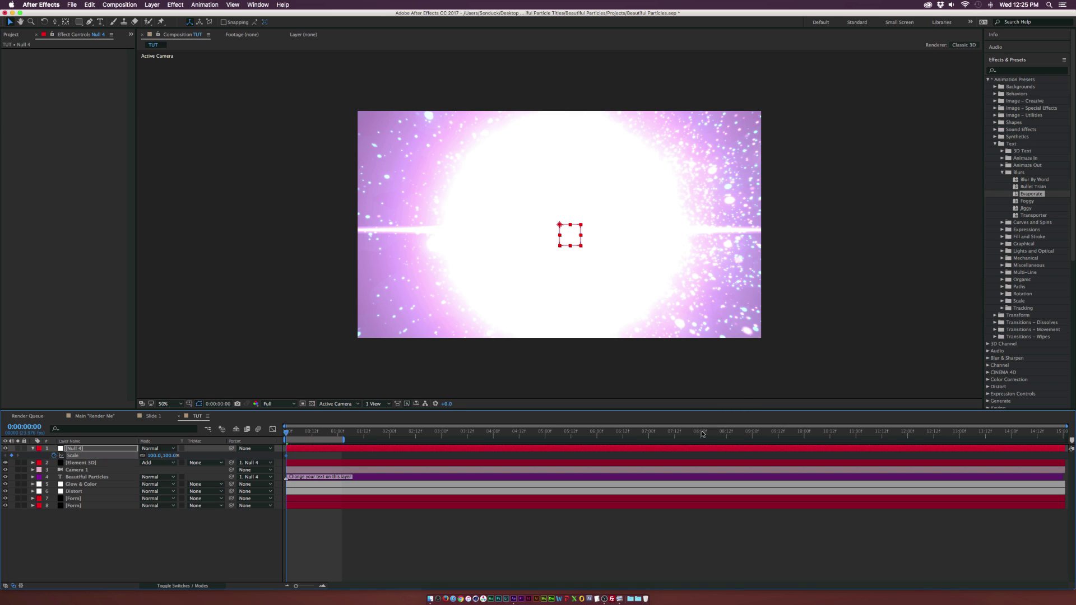
{"action": "left_click", "coordinate": [802, 434]}
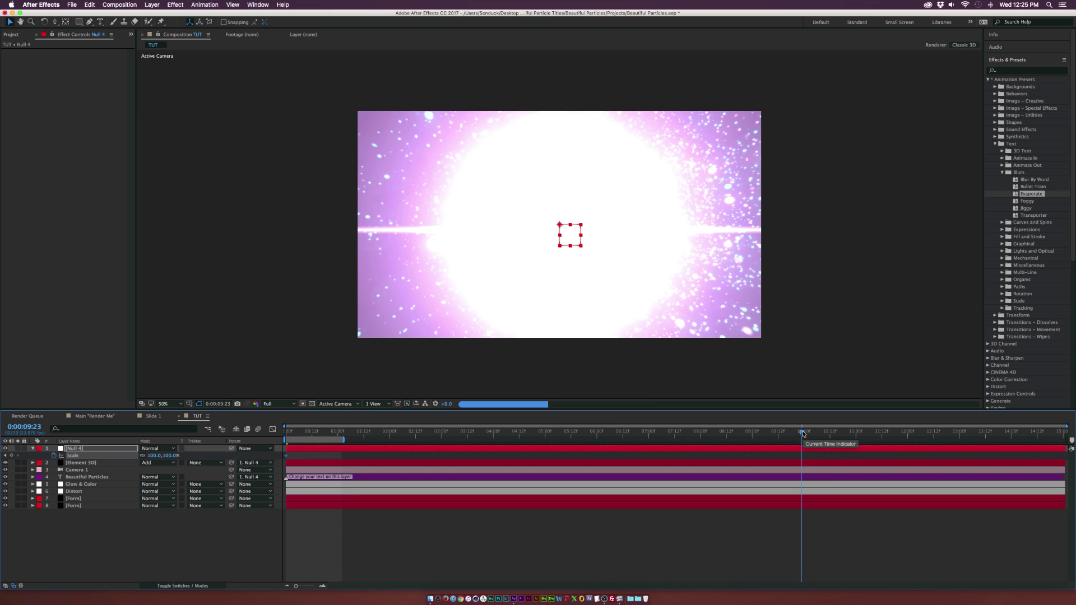
{"action": "left_click", "coordinate": [154, 456]}
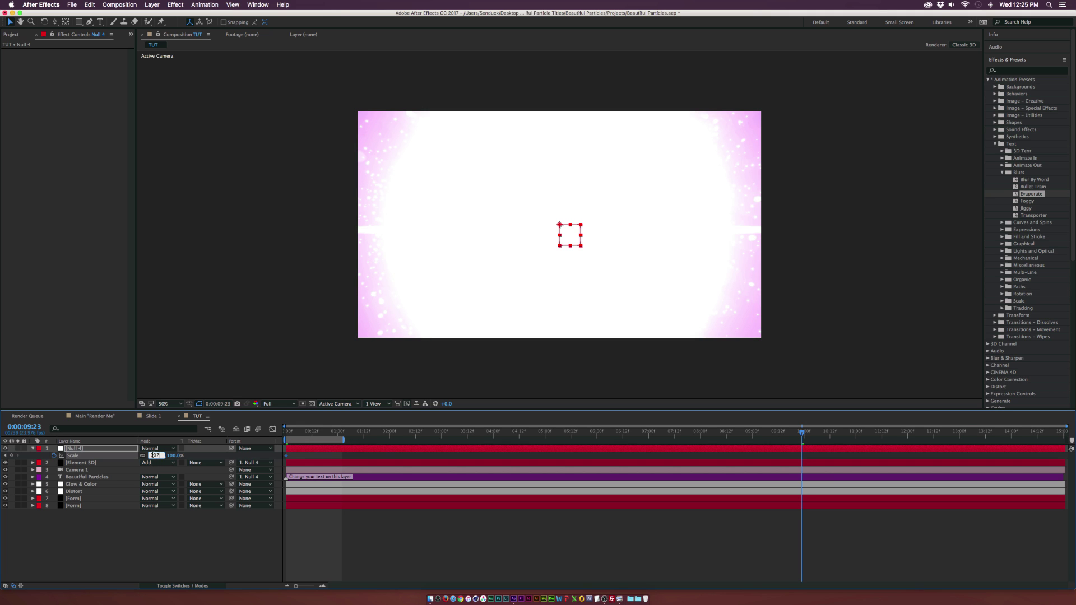
{"action": "type", "text": "107"}
{"action": "left_click", "coordinate": [202, 516]}
{"action": "left_click_drag", "start_coordinate": [493, 434], "coordinate": [503, 442]}
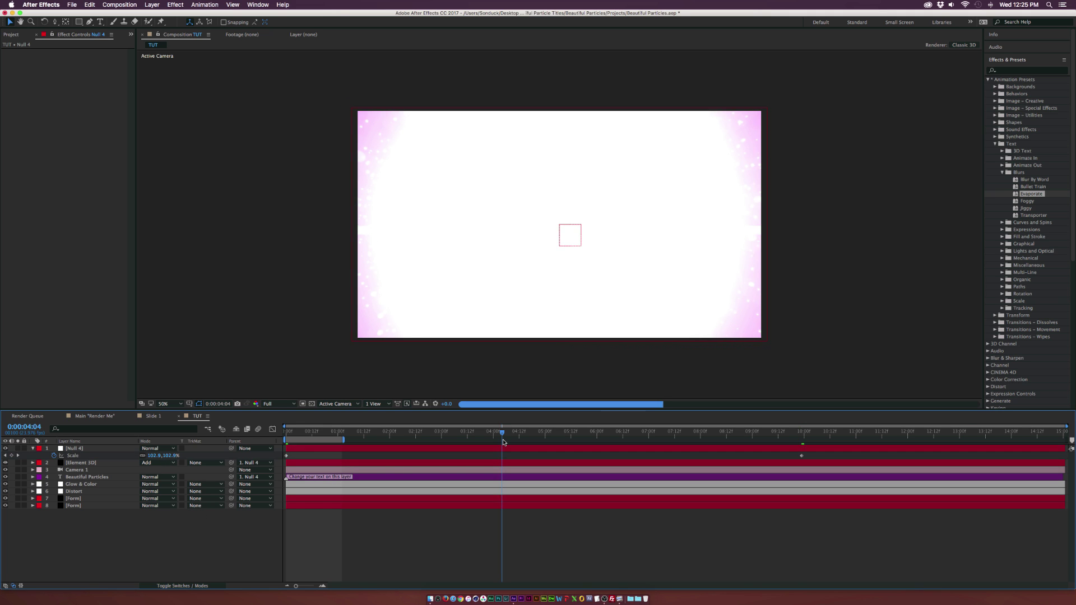
{"action": "left_click", "coordinate": [598, 439]}
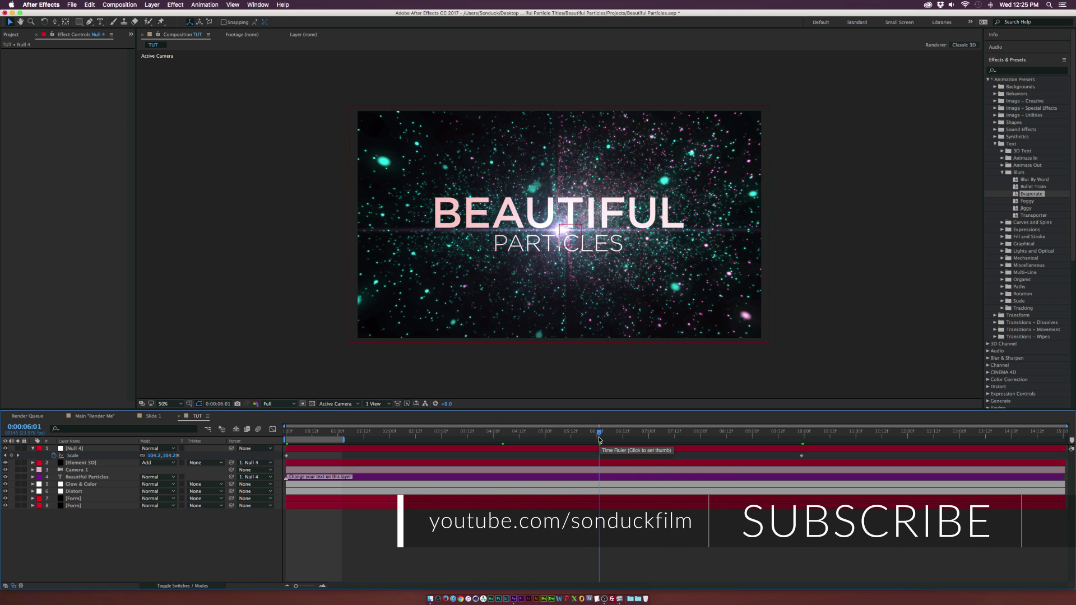
{"action": "key", "text": "super+s"}
Enable motion blur on both Form layers and save the project
{"action": "left_click", "coordinate": [177, 586]}
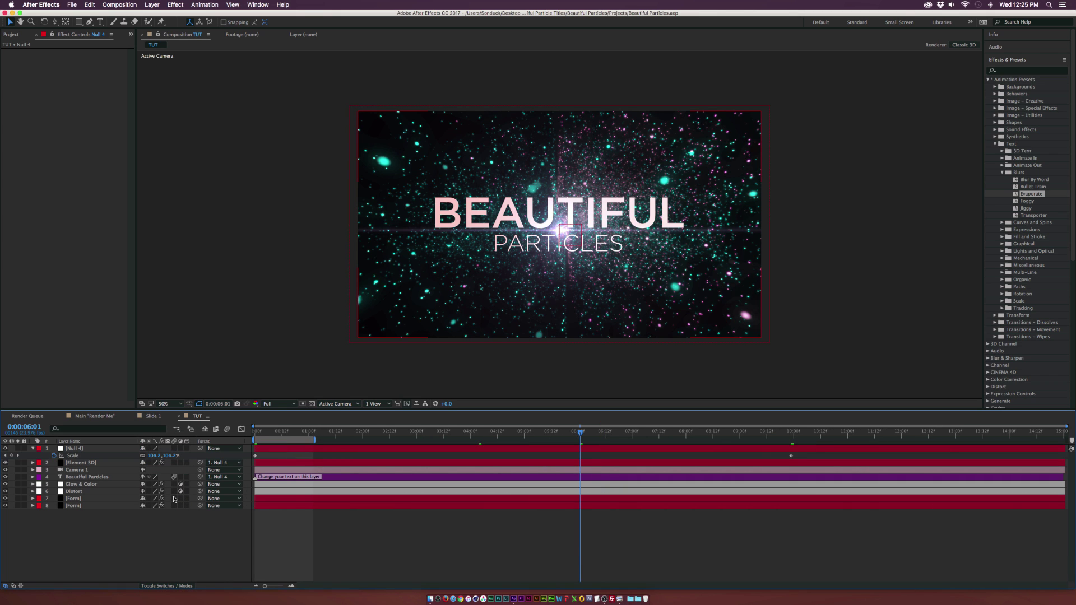
{"action": "left_click_drag", "start_coordinate": [175, 504], "coordinate": [175, 498]}
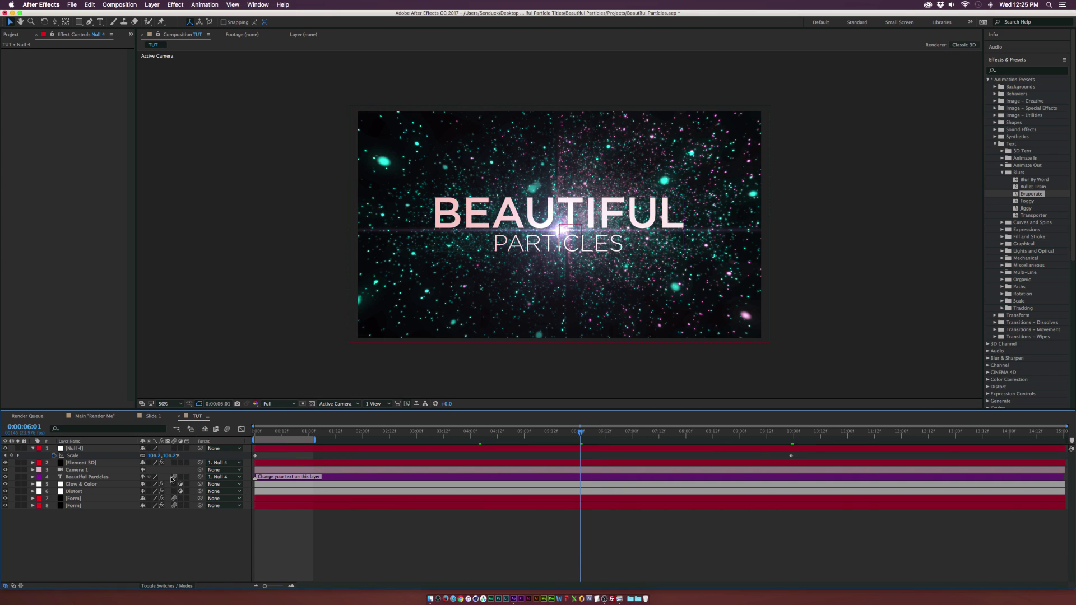
{"action": "left_click", "coordinate": [90, 463]}
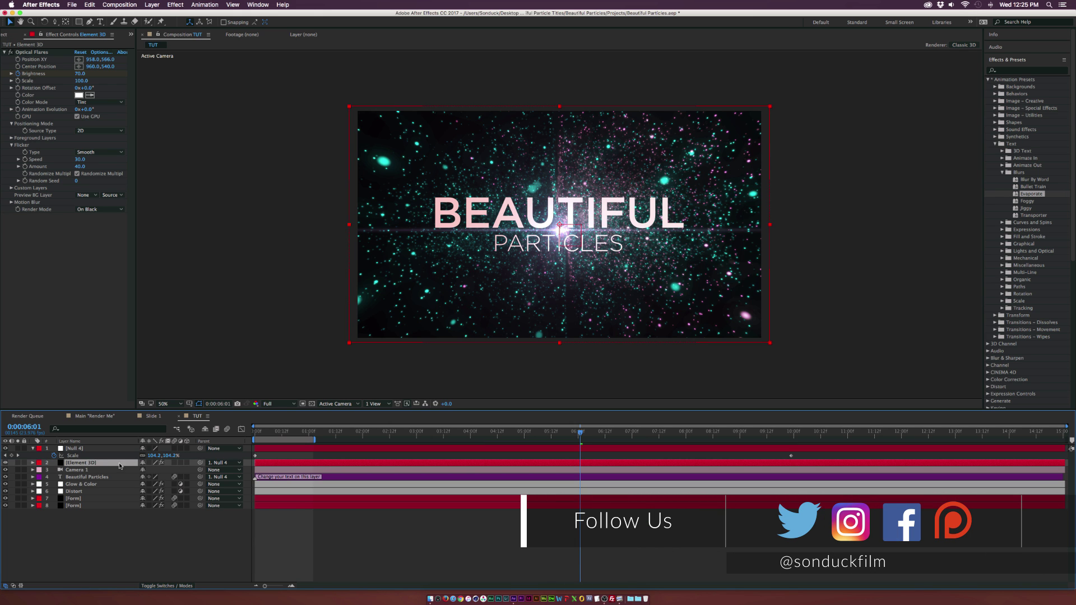
{"action": "left_click", "coordinate": [162, 541]}
{"action": "key", "text": "super+s"}
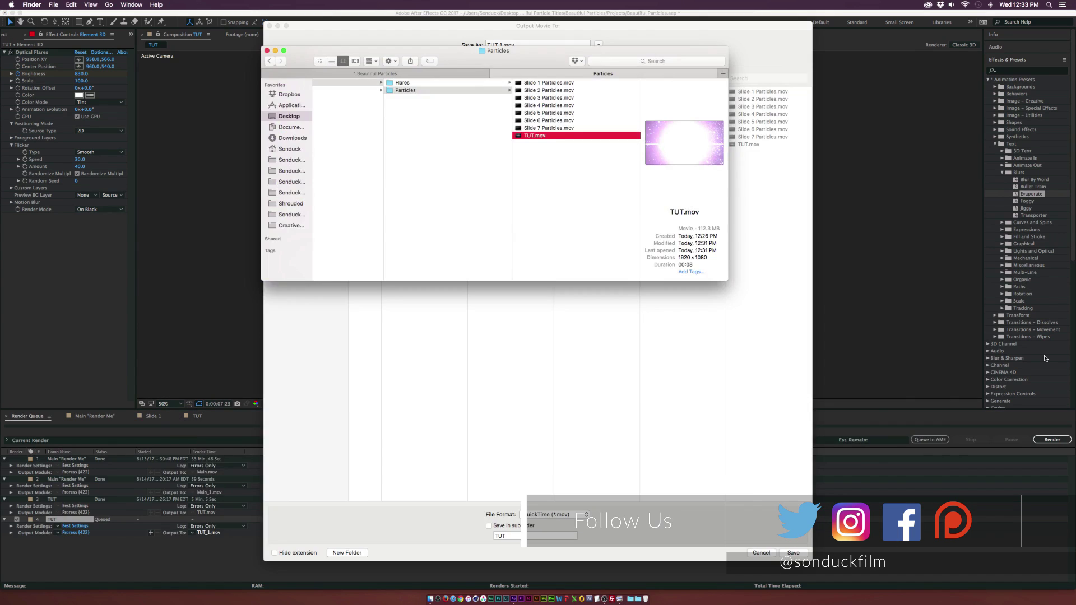
Preview the rendered TUT.mov from the Particles folder in Finder
{"action": "key", "text": "space"}
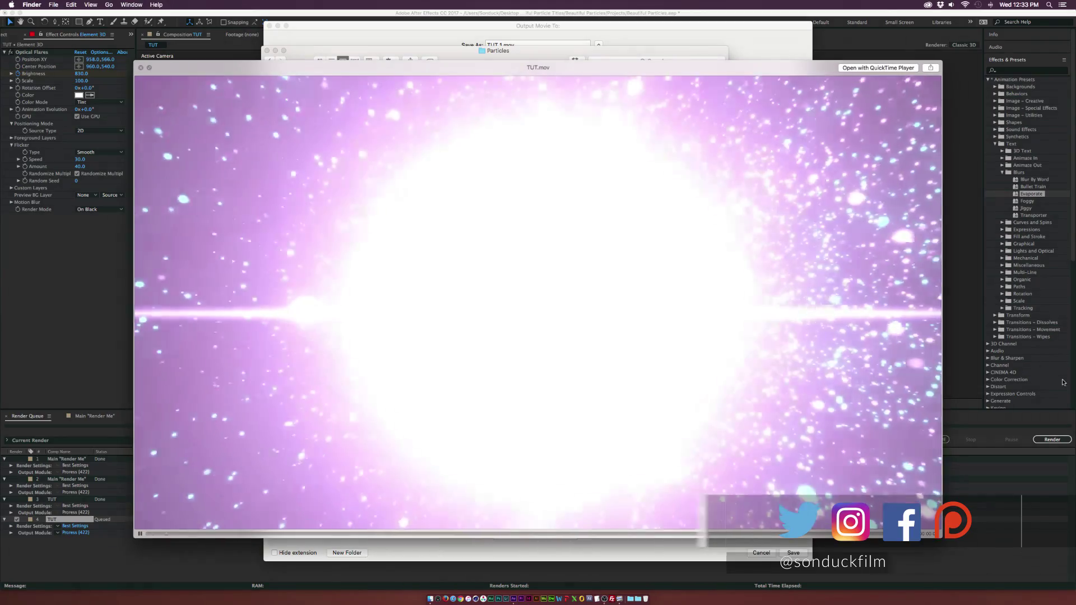